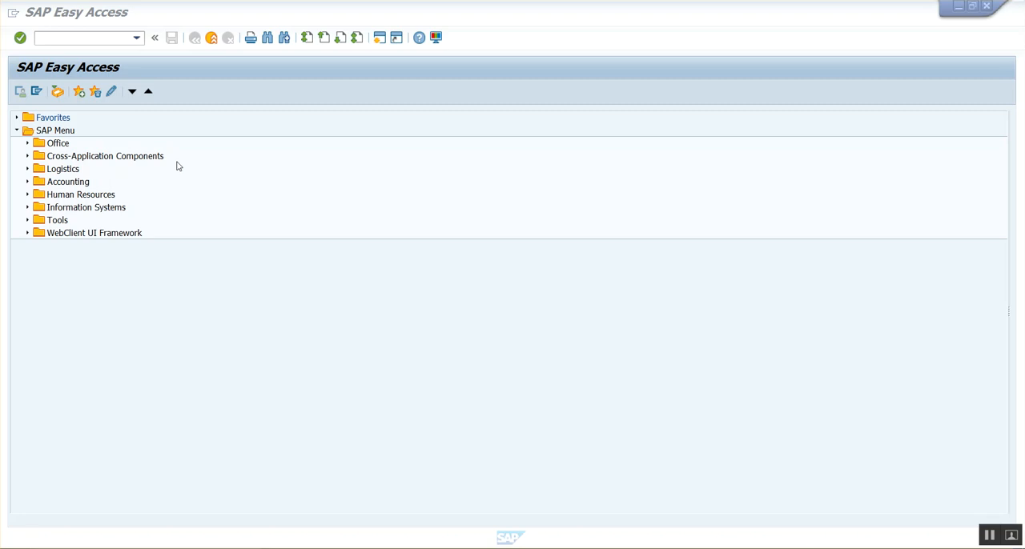
Start creating a sales order with transaction VA01.
click(65, 40)
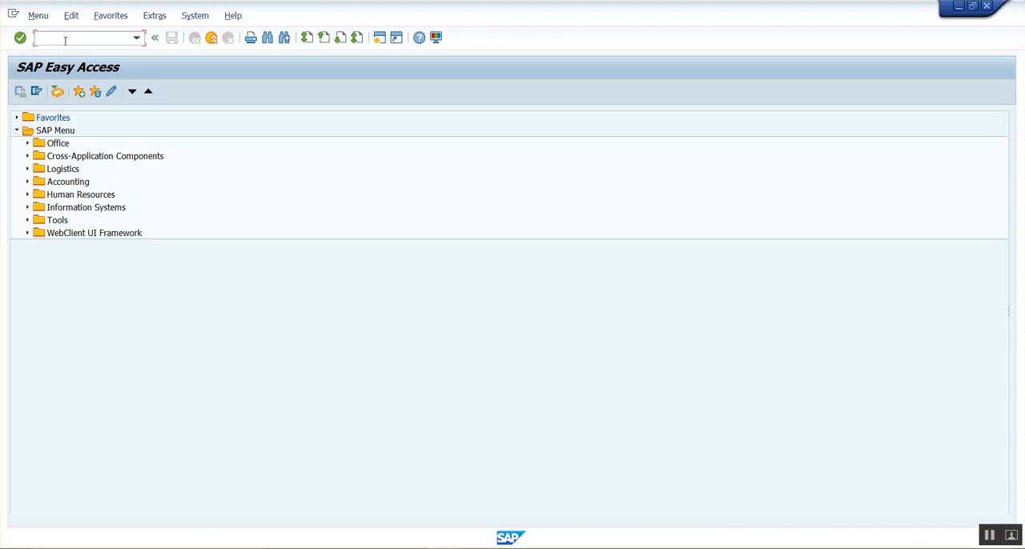
key(Caps_Lock)
text(VA01)
key(Return)
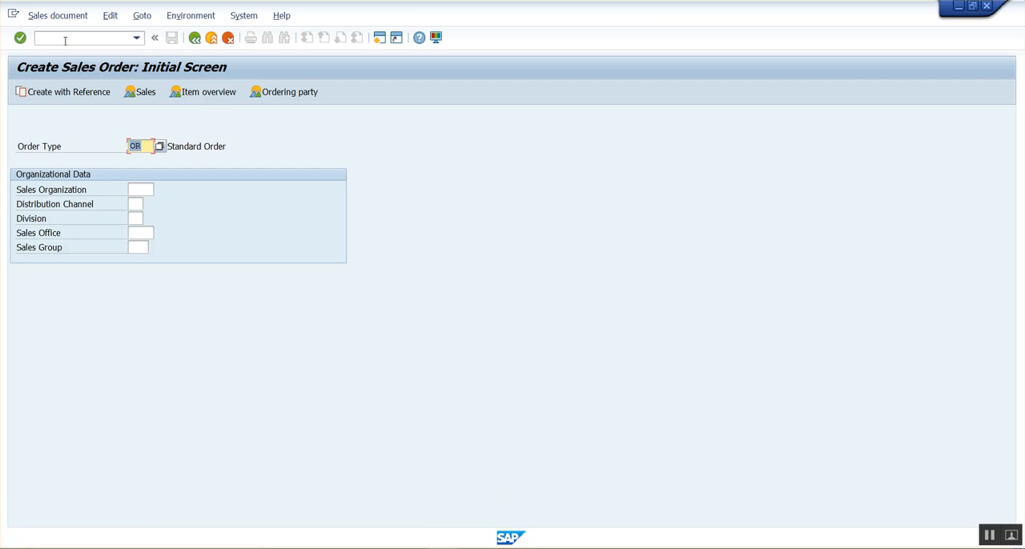
Enter sales organization 1000, distribution channel 10 and division 10 for order type OR, and proceed to the order overview.
click(140, 190)
text(1000)
key(Tab)
text(10)
key(Tab)
text(10)
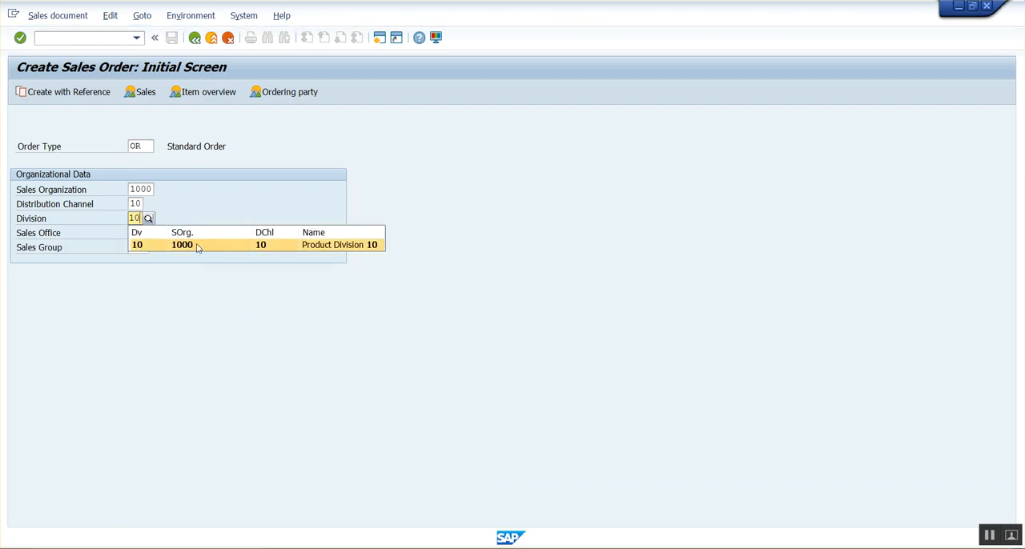
click(197, 245)
click(143, 145)
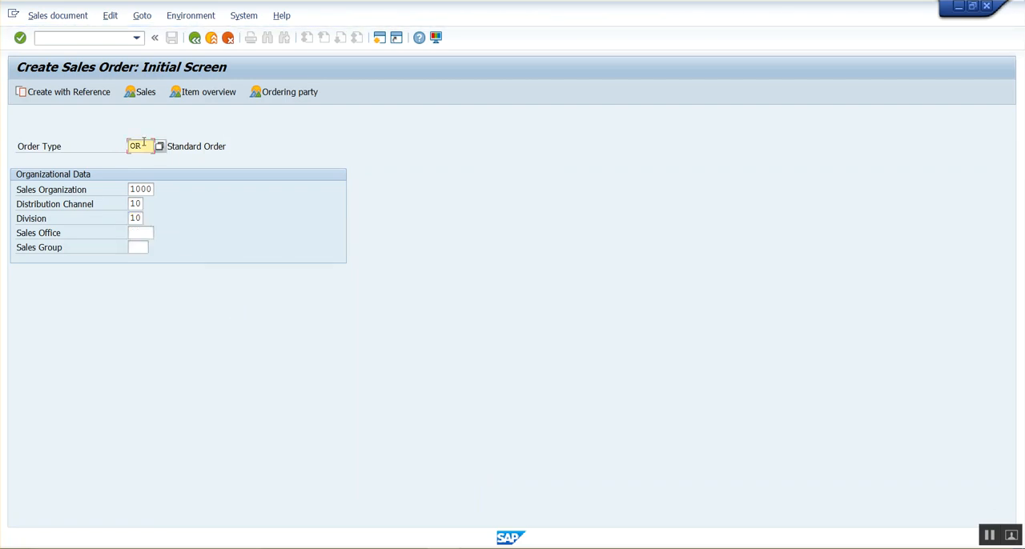
key(Return)
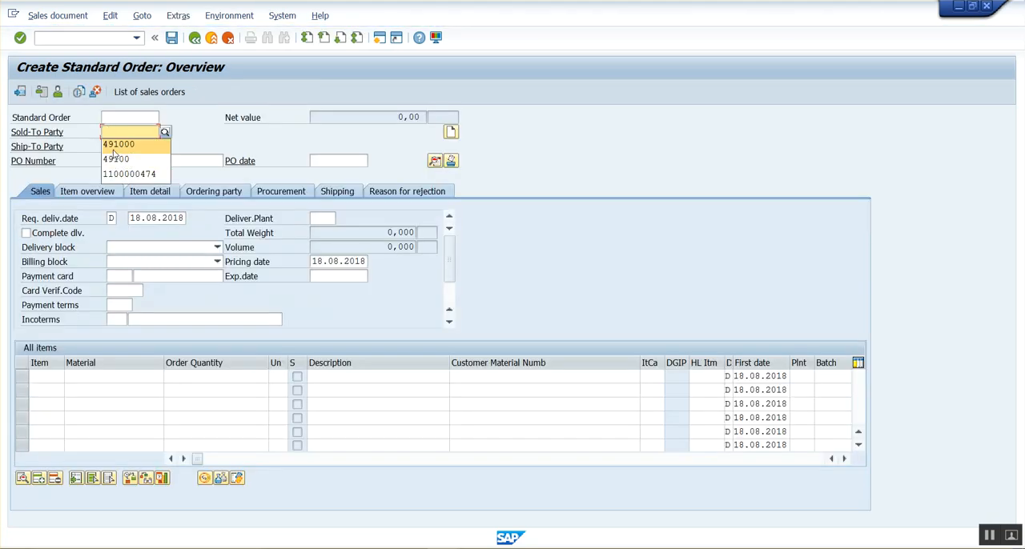
Fill in the order header with the sold-to party's customer number and the purchase order number.
click(117, 145)
click(120, 160)
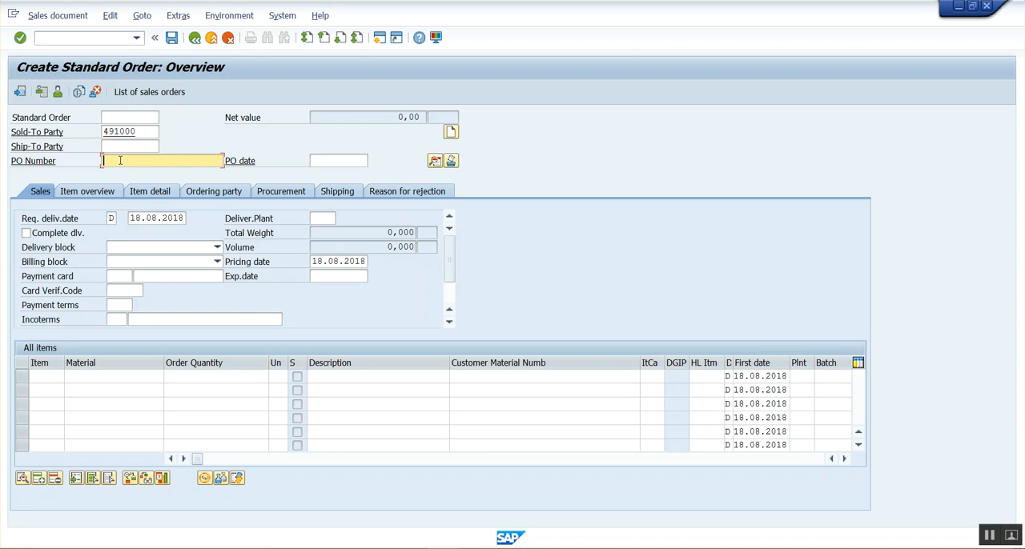
text(PO-98765)
key(Return)
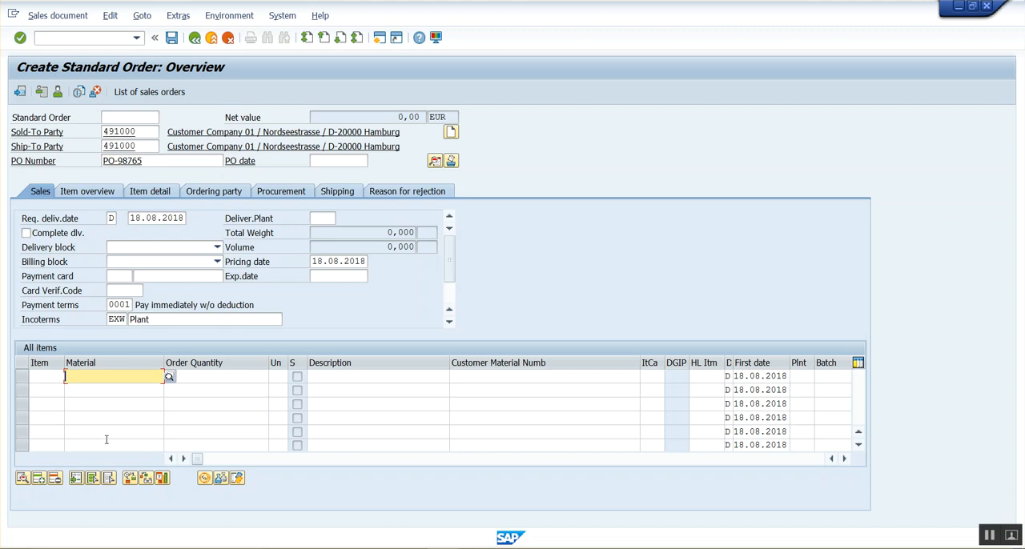
Add material H12 with an order quantity of 20 as the first order item.
text(H12)
key(Tab)
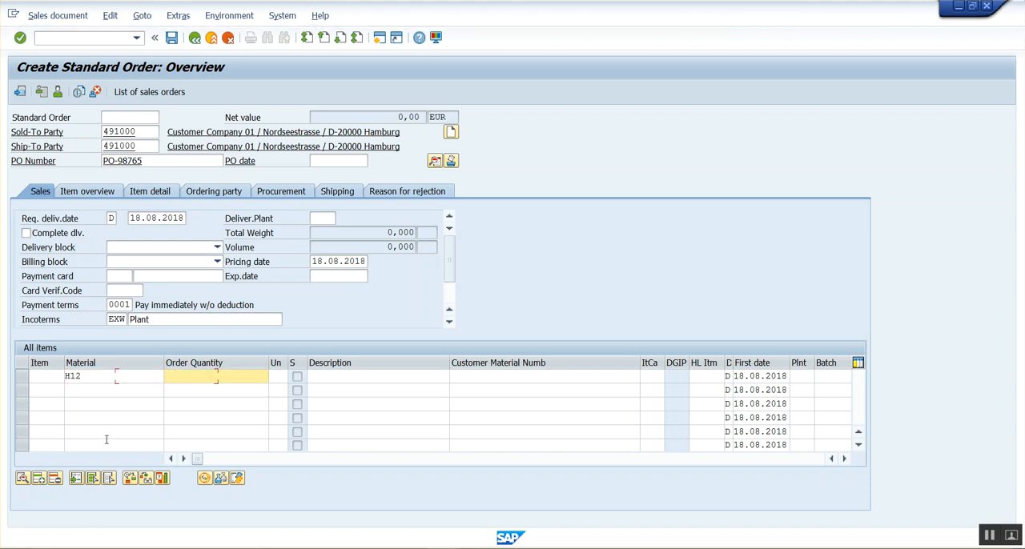
text(18)
key(BackSpace)
key(BackSpace)
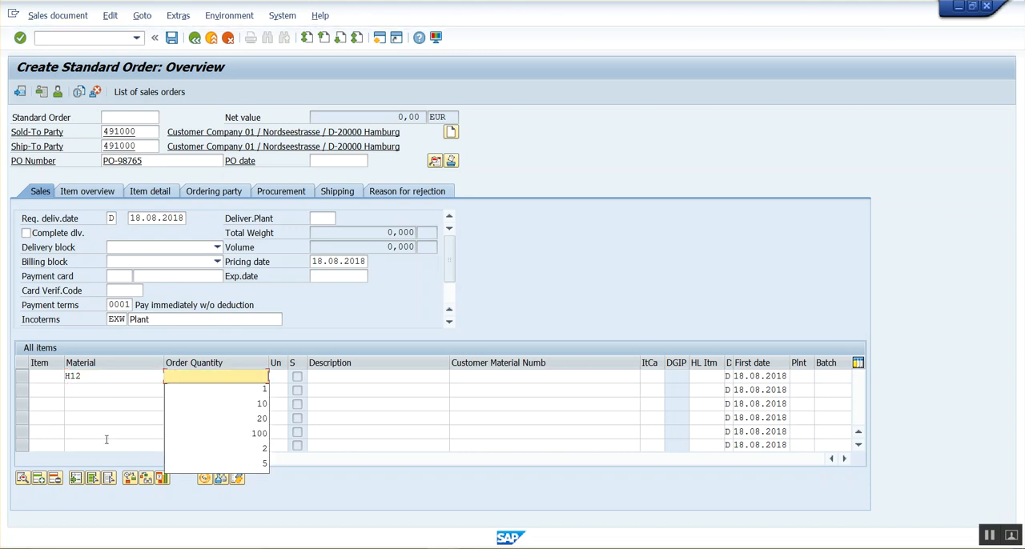
text(20)
key(Return)
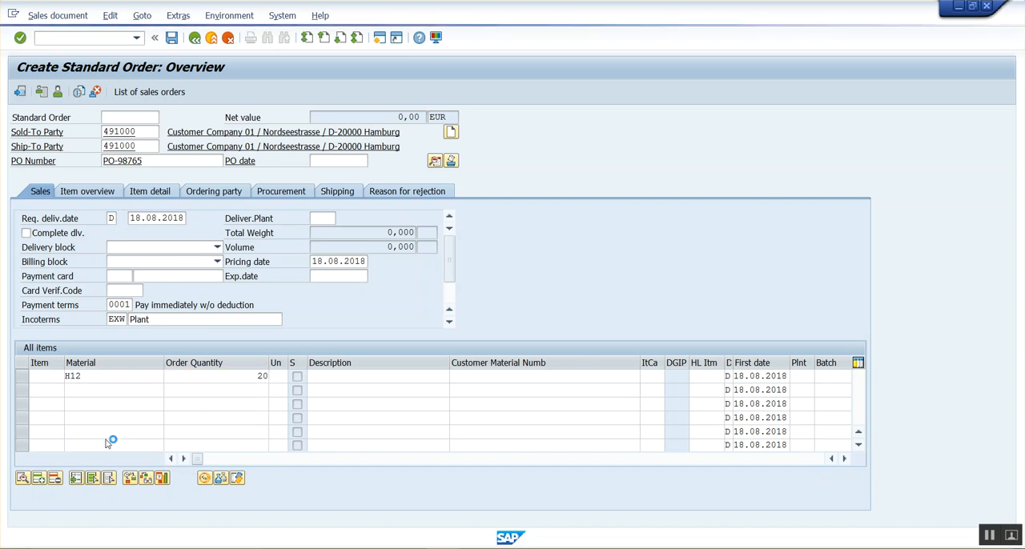
key(Return)
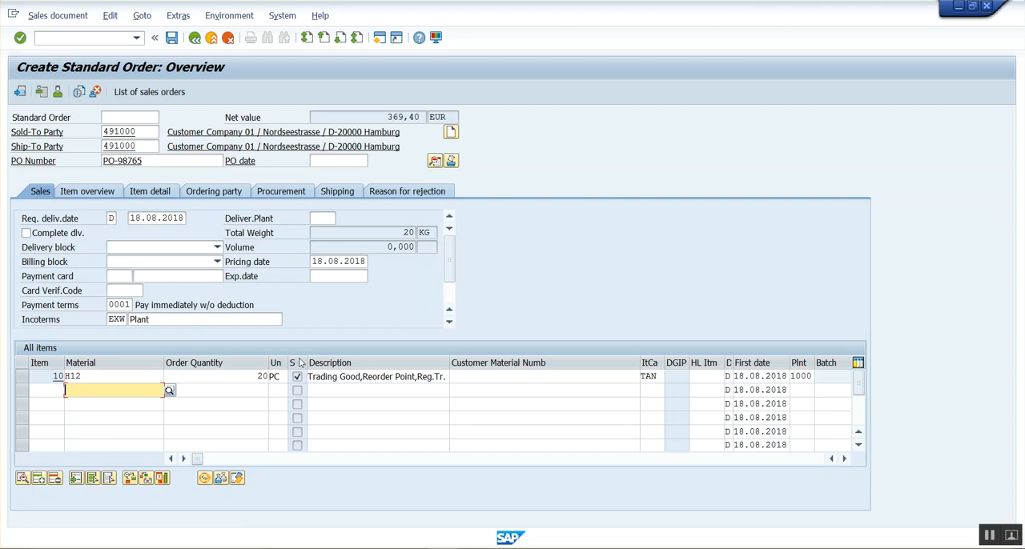
Open the pricing analysis from the conditions of the H12 item.
double_click(205, 376)
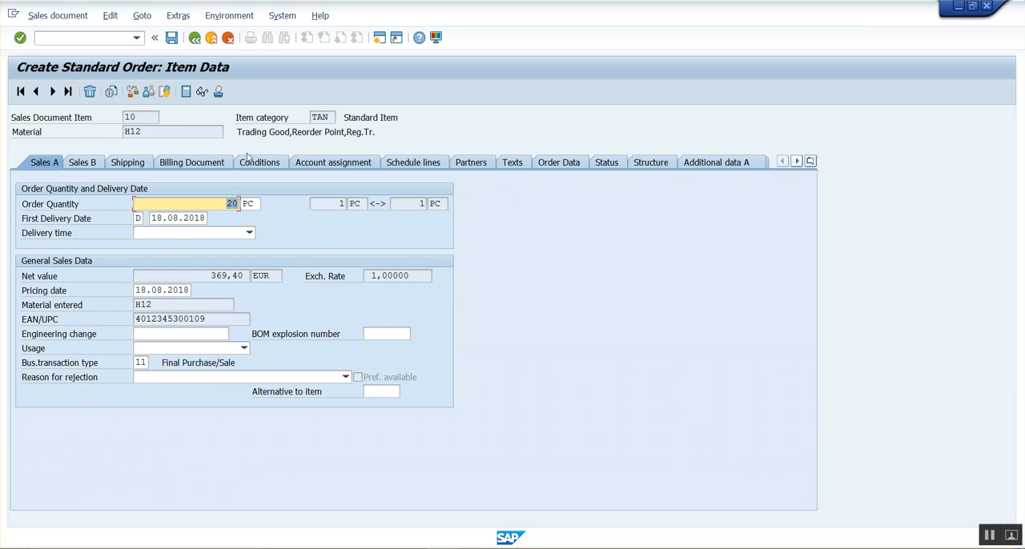
click(249, 165)
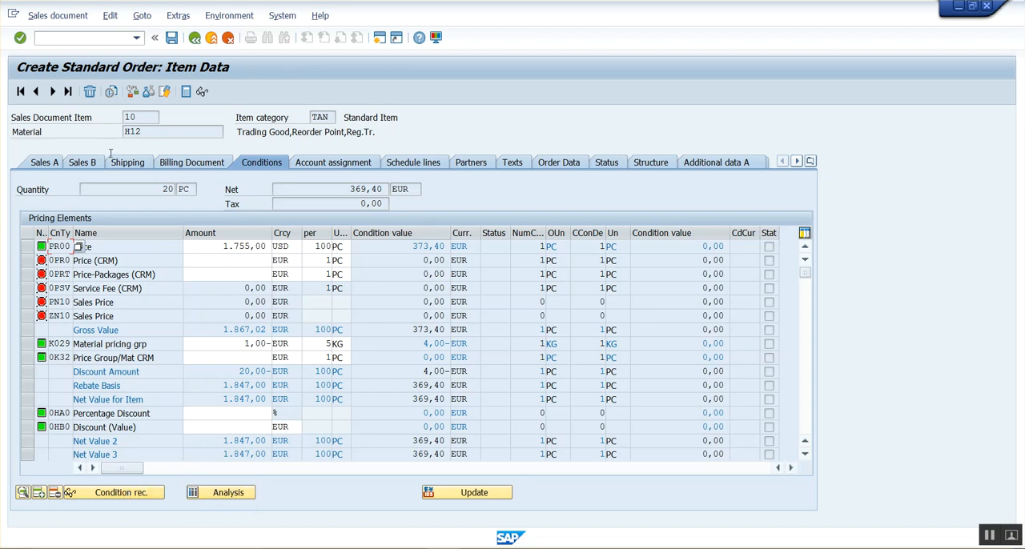
click(237, 494)
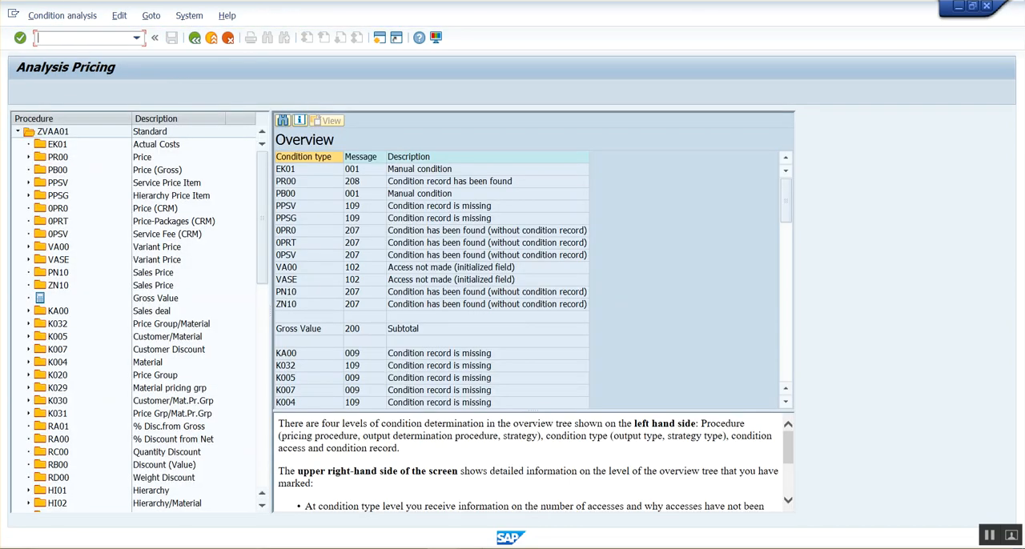
Check the sales area, pricing procedure and customer notes in Notepad against the pricing analysis, and return to the SAP order overview.
click(478, 547)
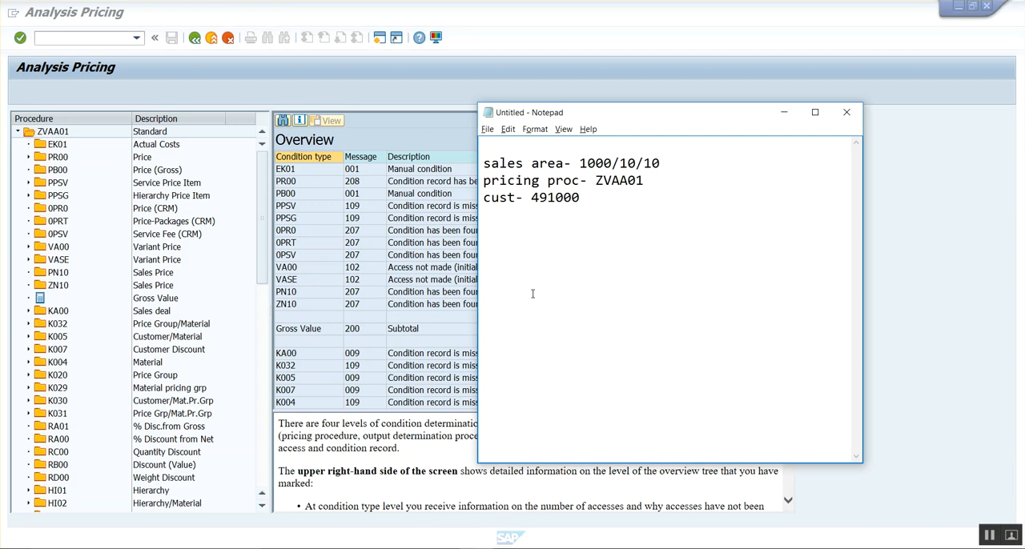
drag(578, 163, 660, 163)
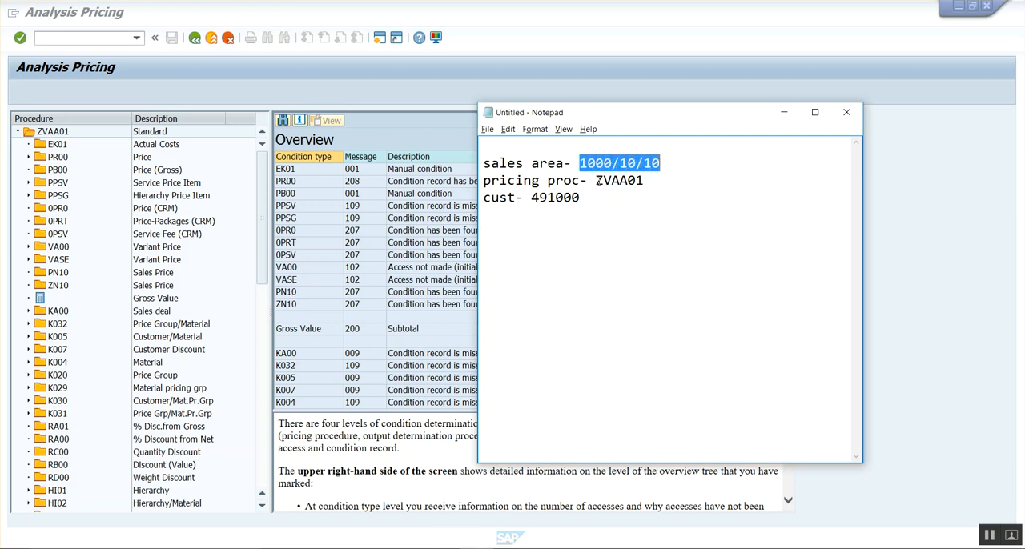
drag(596, 181, 653, 179)
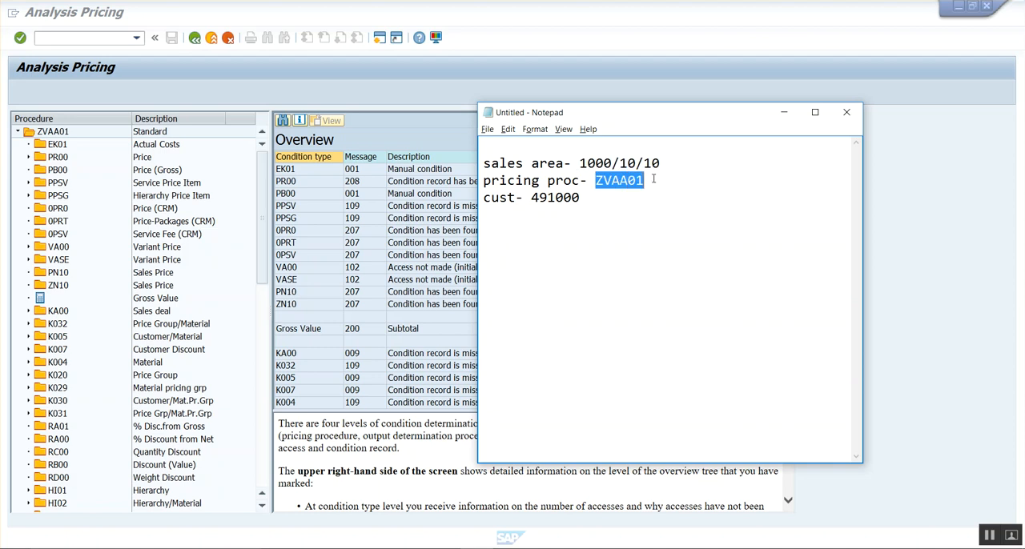
click(590, 203)
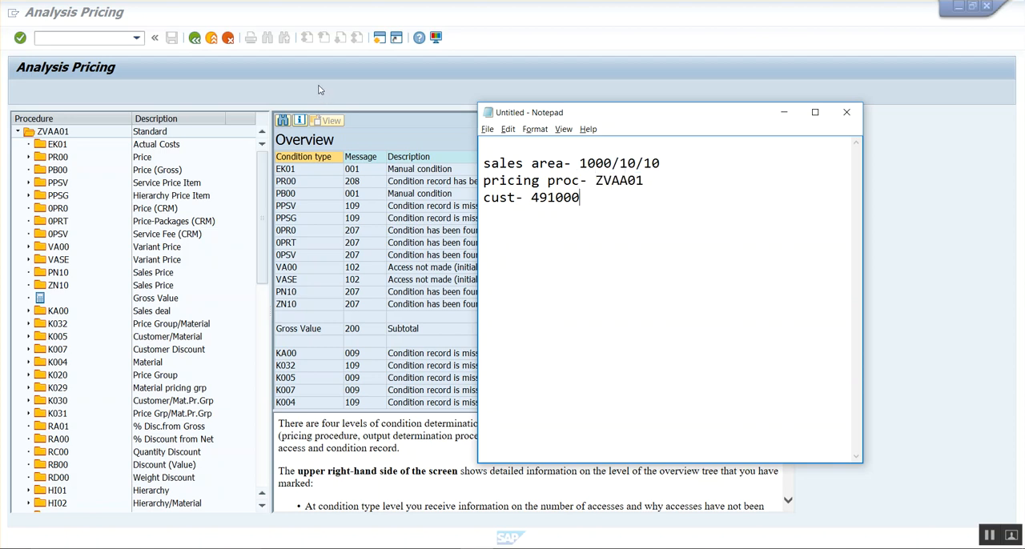
click(171, 55)
click(195, 38)
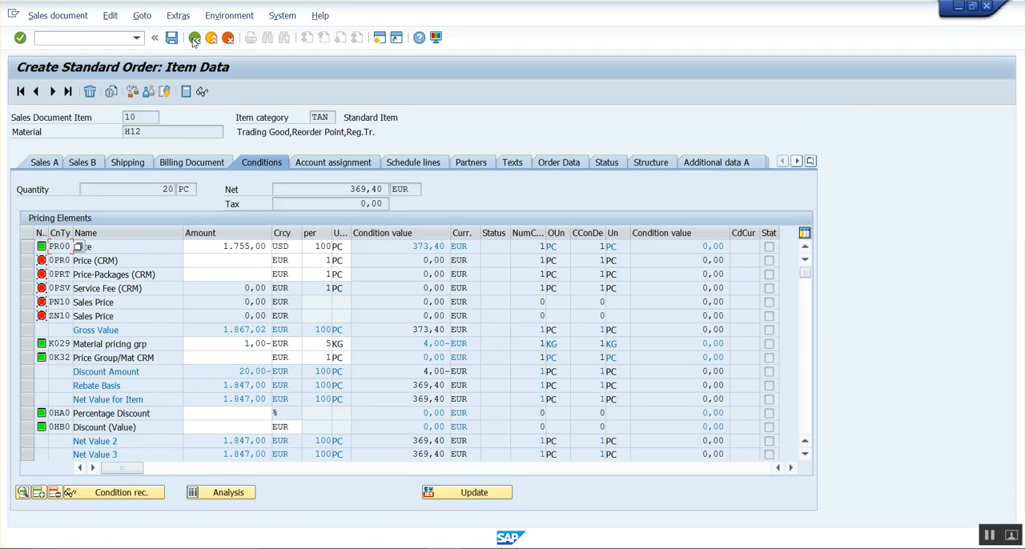
click(195, 39)
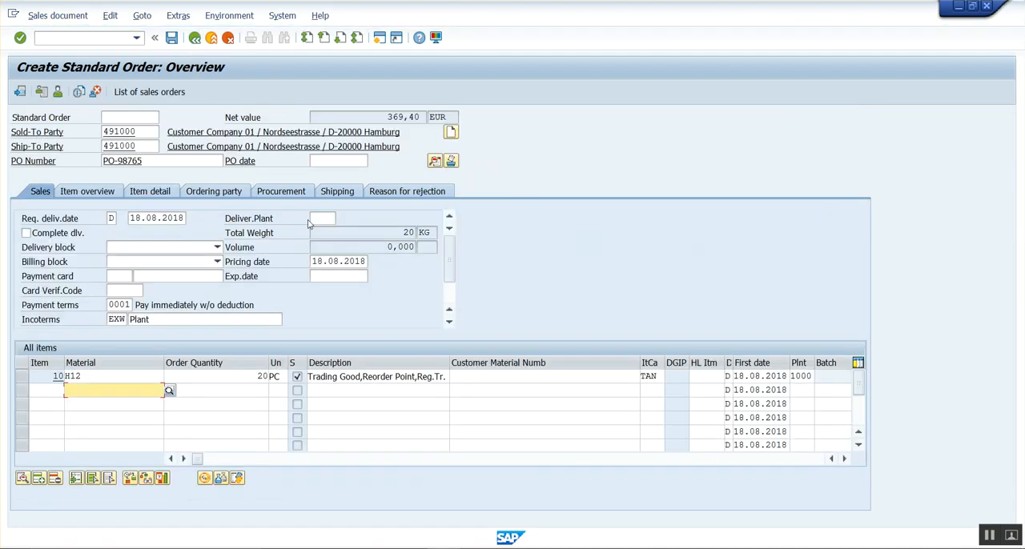
Examine the H12 item's category, material and order quantity together with the order's sold-to party.
double_click(653, 376)
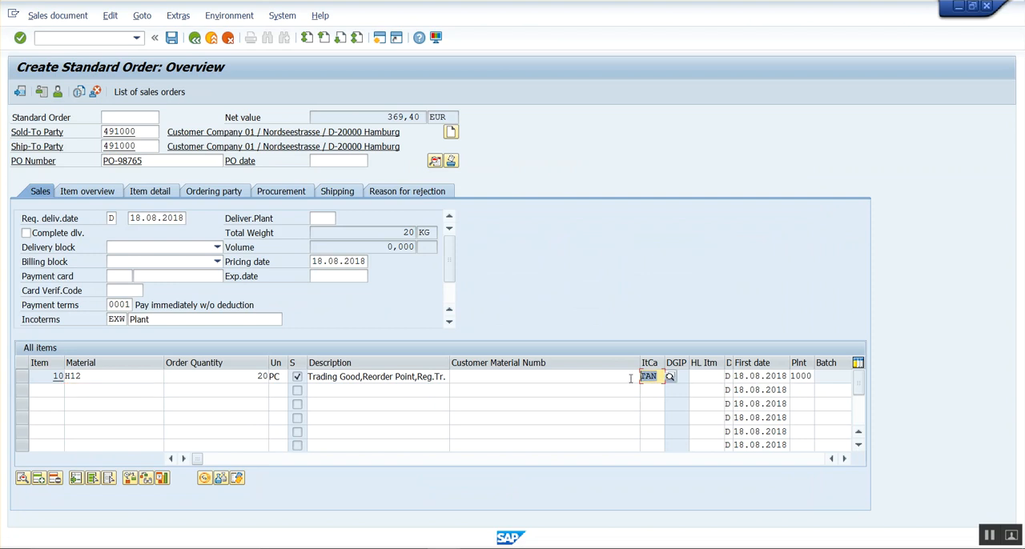
click(491, 376)
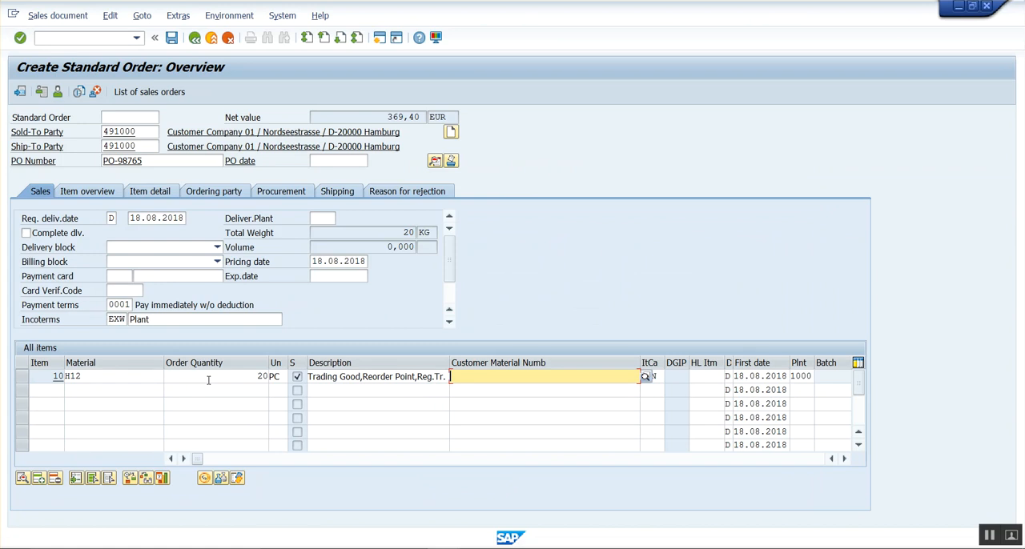
click(140, 131)
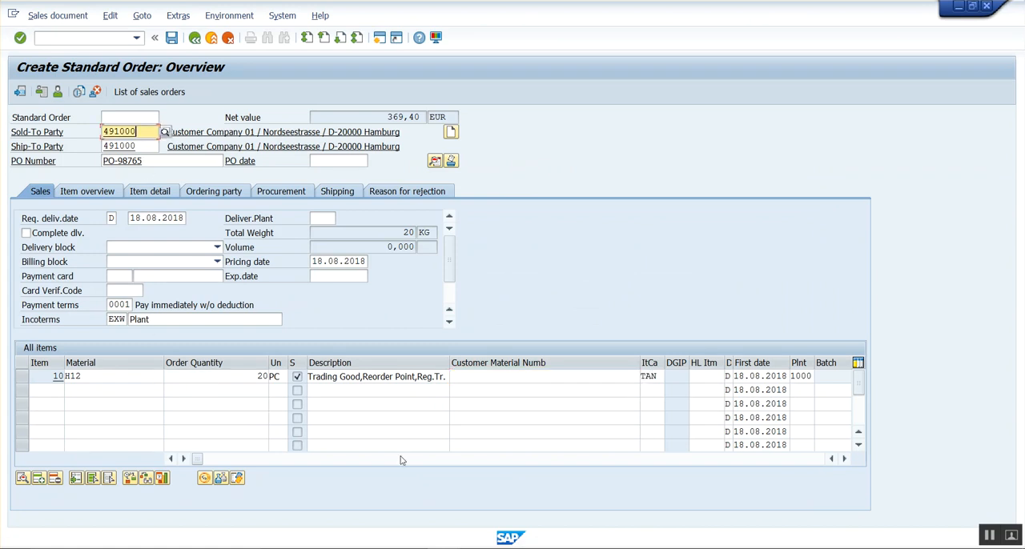
click(128, 379)
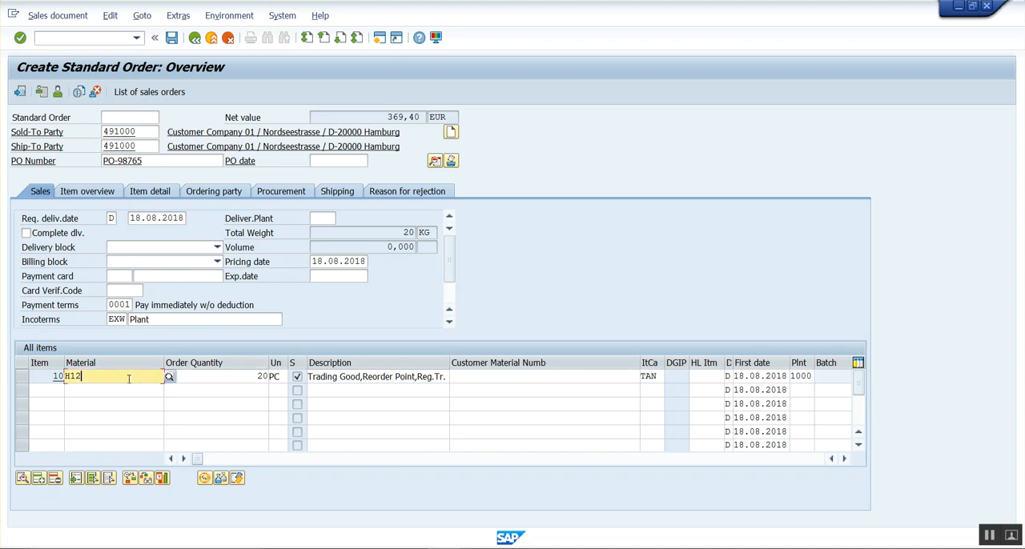
click(243, 376)
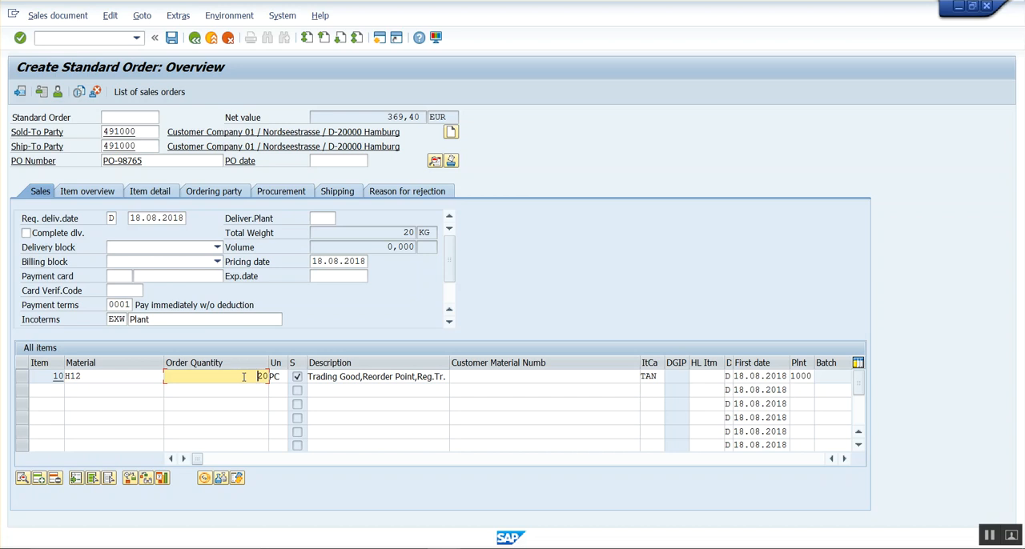
click(145, 132)
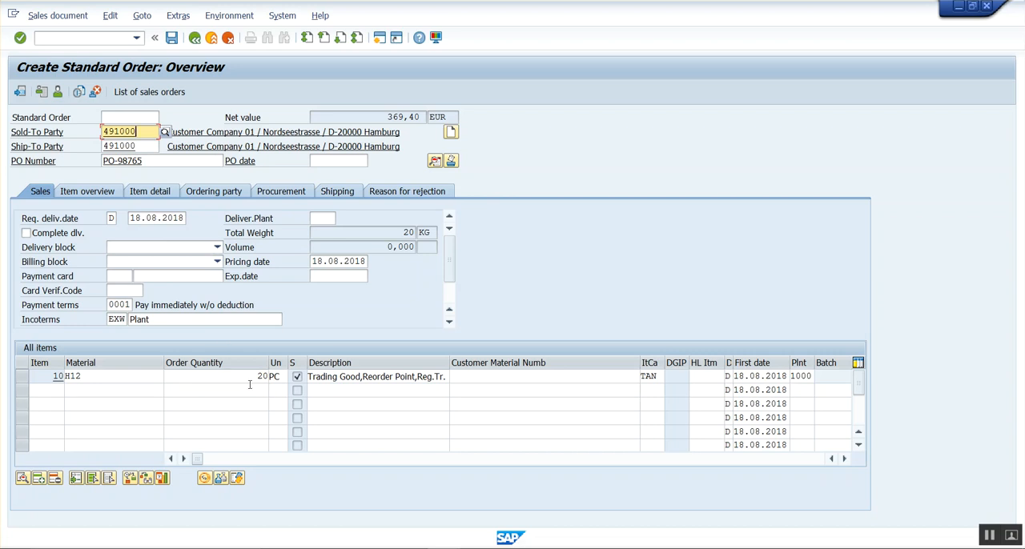
click(256, 378)
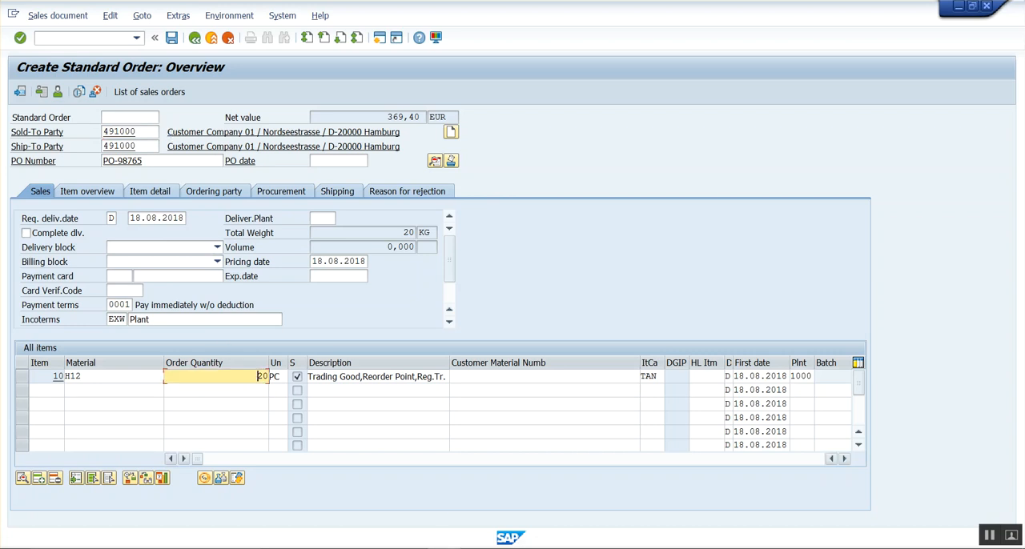
Switch to Notepad and add the line "Min Qty - 10 PC" below the customer note.
key(alt+Tab)
text(Min Qty - 10)
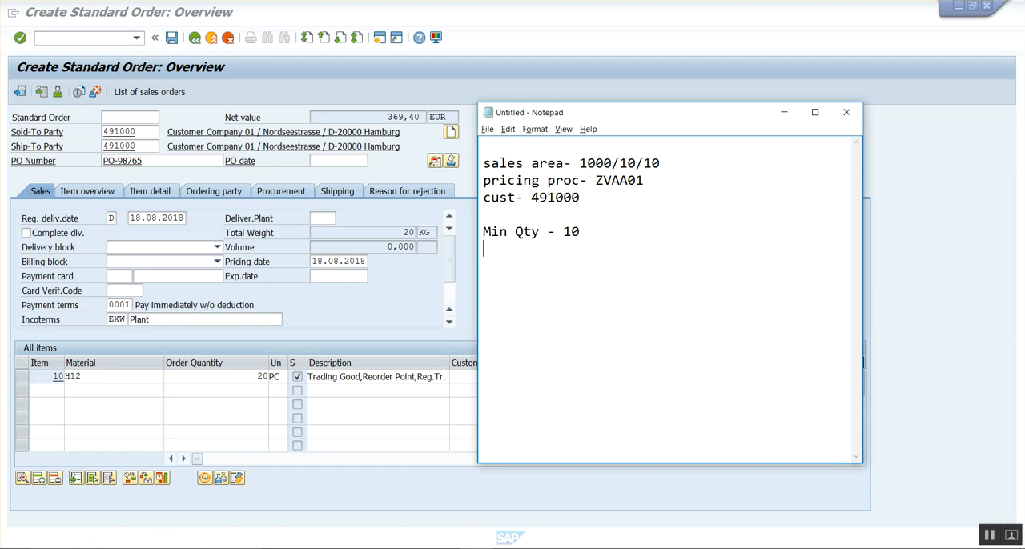
key(Return)
text(- p)
key(BackSpace)
text(PC)
click(596, 231)
key(BackSpace)
key(BackSpace)
Check the material in the SAP order and insert the line "Material - H12" above the minimum quantity in Notepad.
click(146, 382)
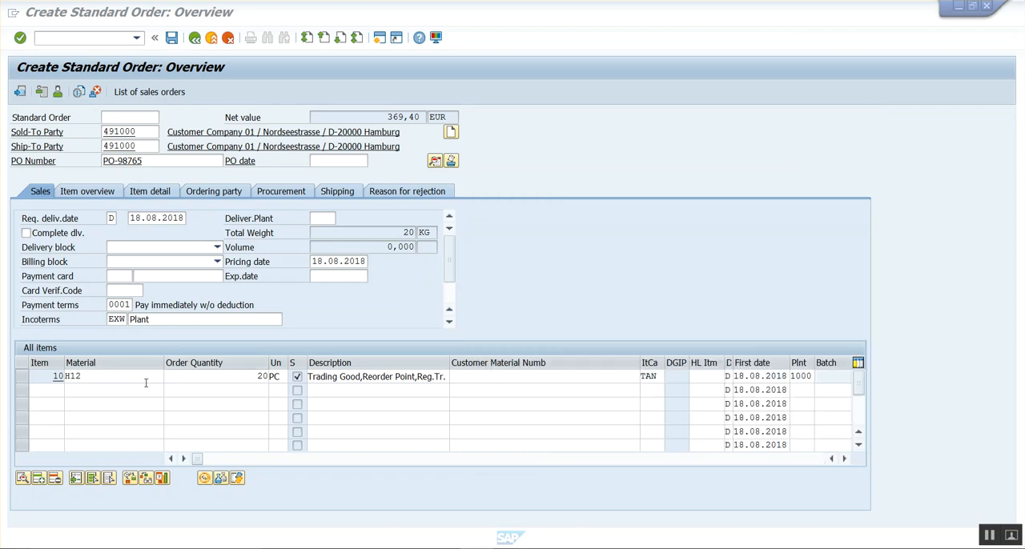
key(alt+Tab)
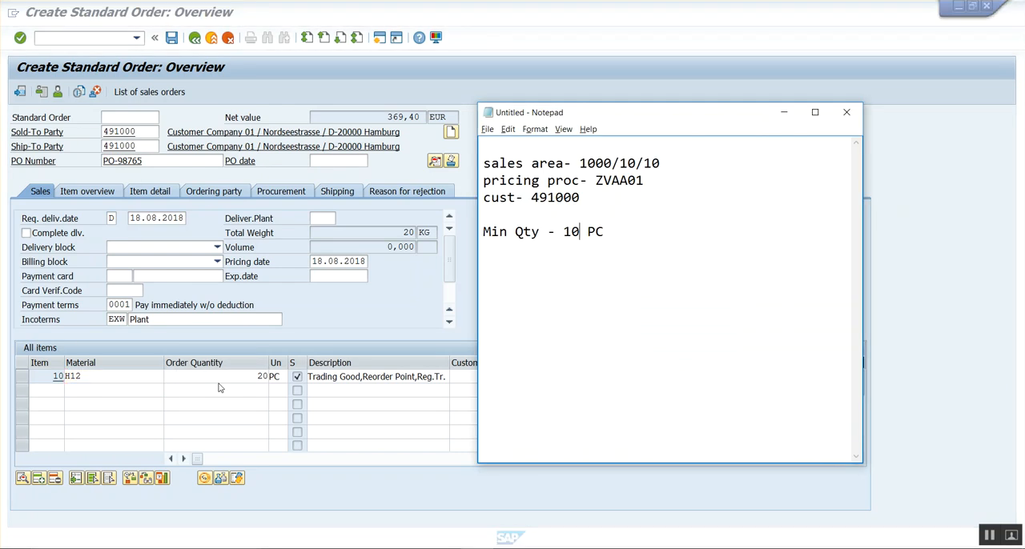
text(m)
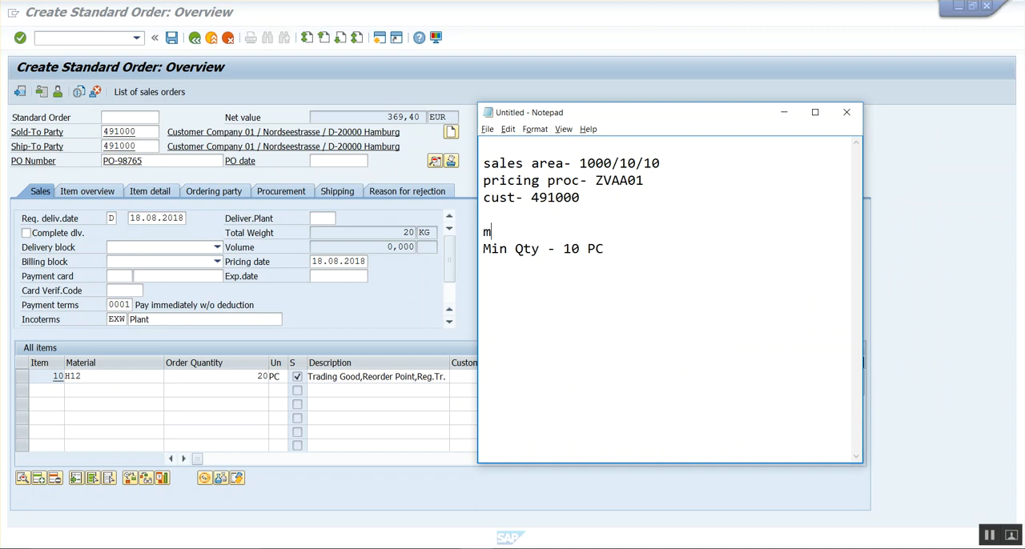
text(aterial - H12)
click(488, 231)
key(BackSpace)
text(M)
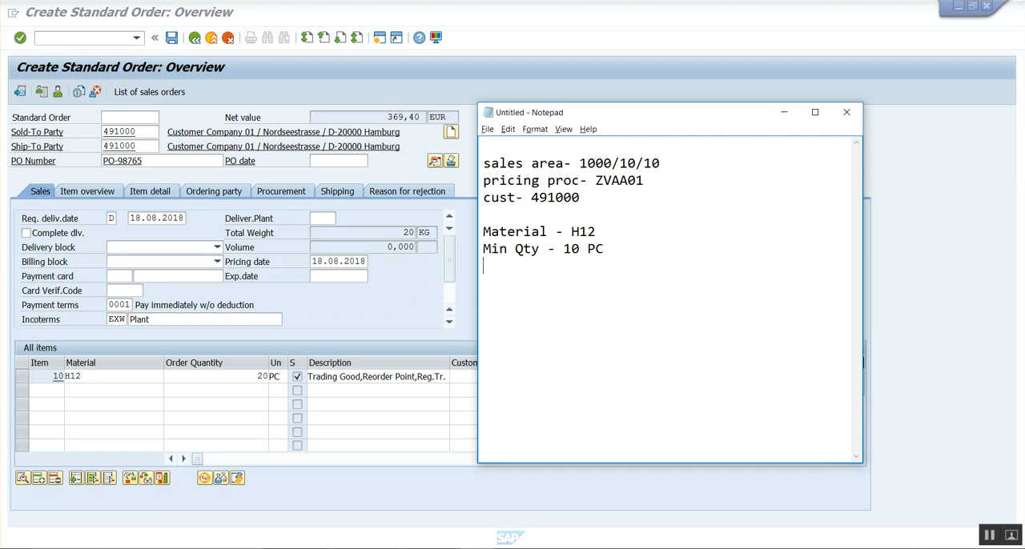
Space out the minimum quantity value, add the line "for each 5pc - 1pc Free" below it, and return to the SAP order's item quantity.
click(570, 249)
click(492, 266)
text(for each 5)
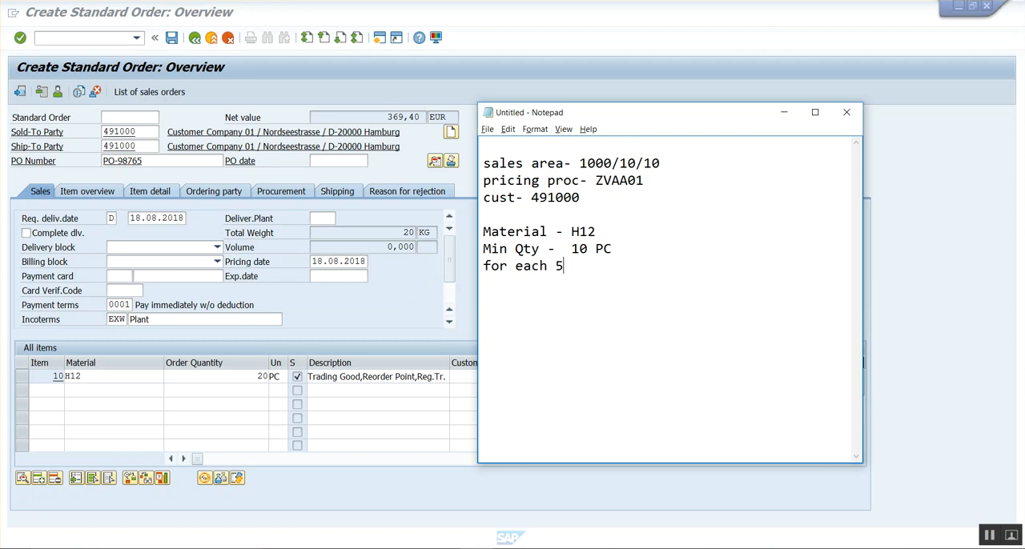
text(pc - 1 free)
key(BackSpace)
key(BackSpace)
key(BackSpace)
key(BackSpace)
key(BackSpace)
key(BackSpace)
text(pc Free)
key(Return)
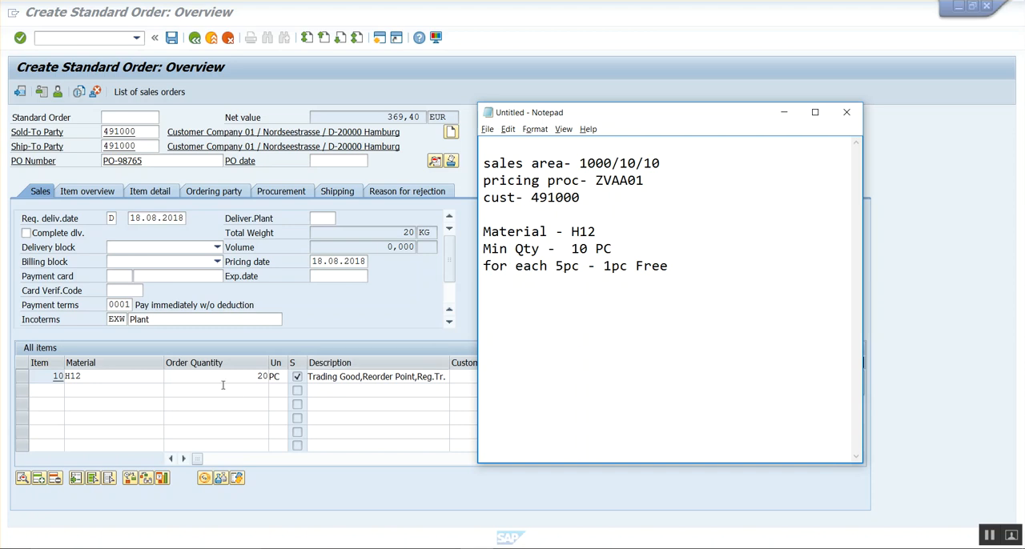
click(251, 379)
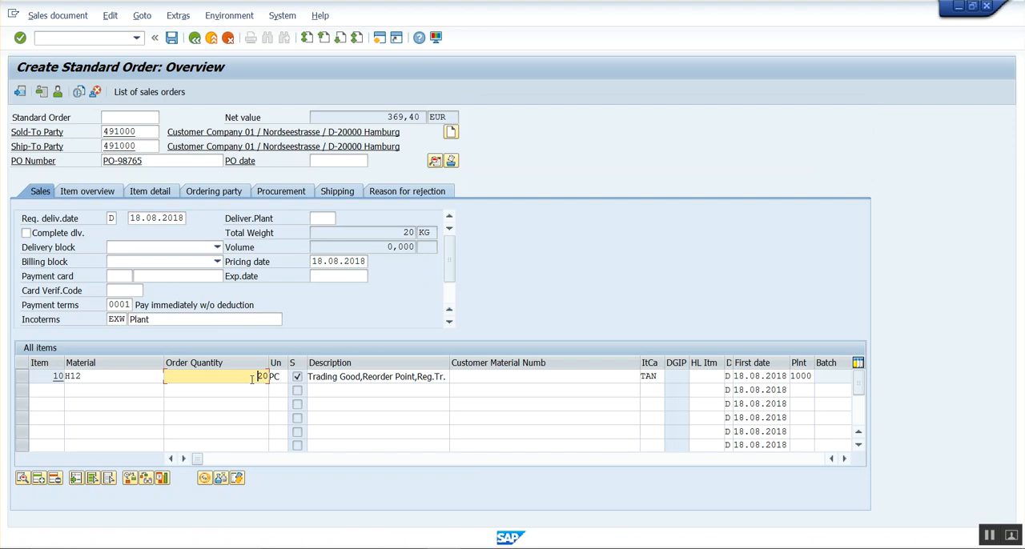
Compare the minimum quantity and free goods rule noted in Notepad with the H12 item's order quantity in SAP.
key(alt+Tab)
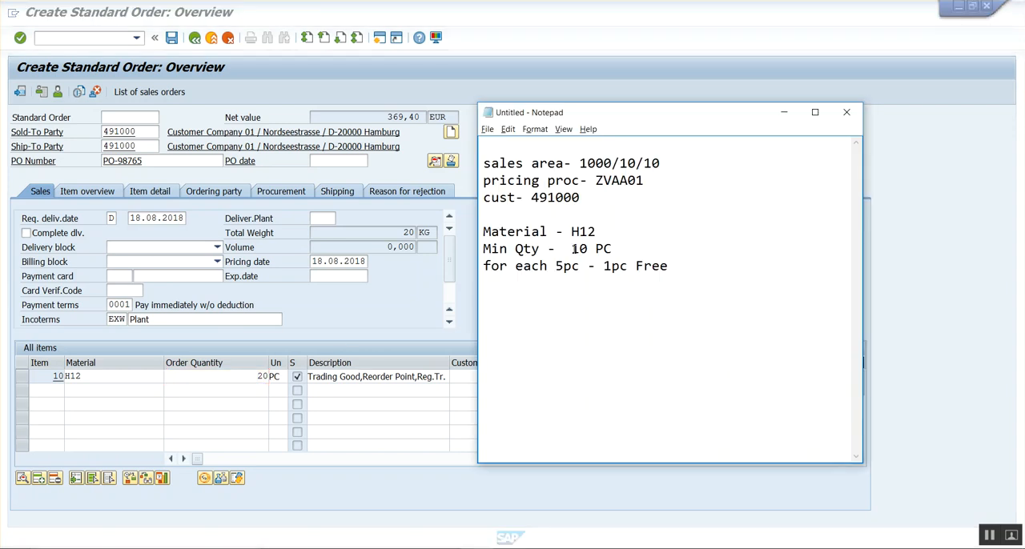
click(590, 249)
click(597, 265)
click(579, 268)
click(248, 377)
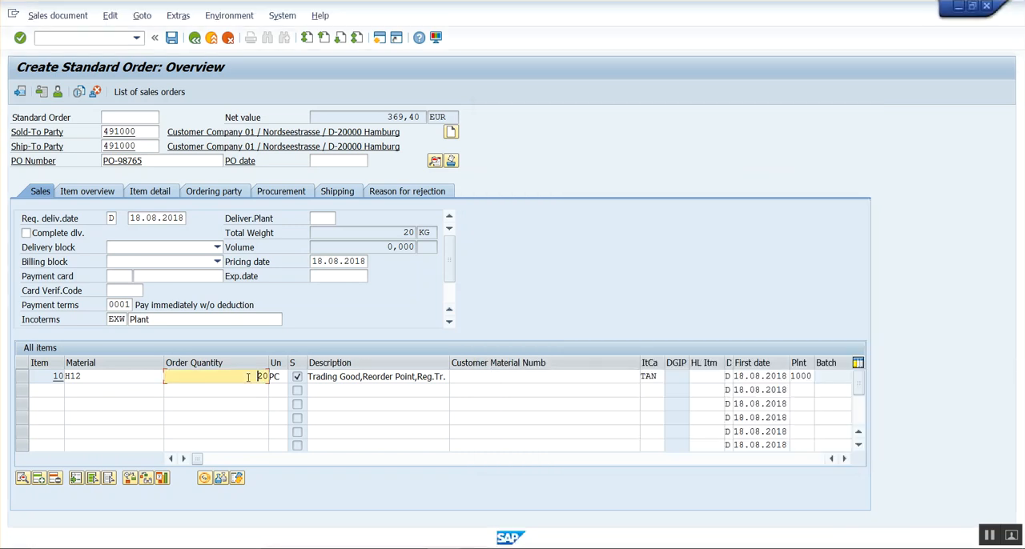
key(alt+Tab)
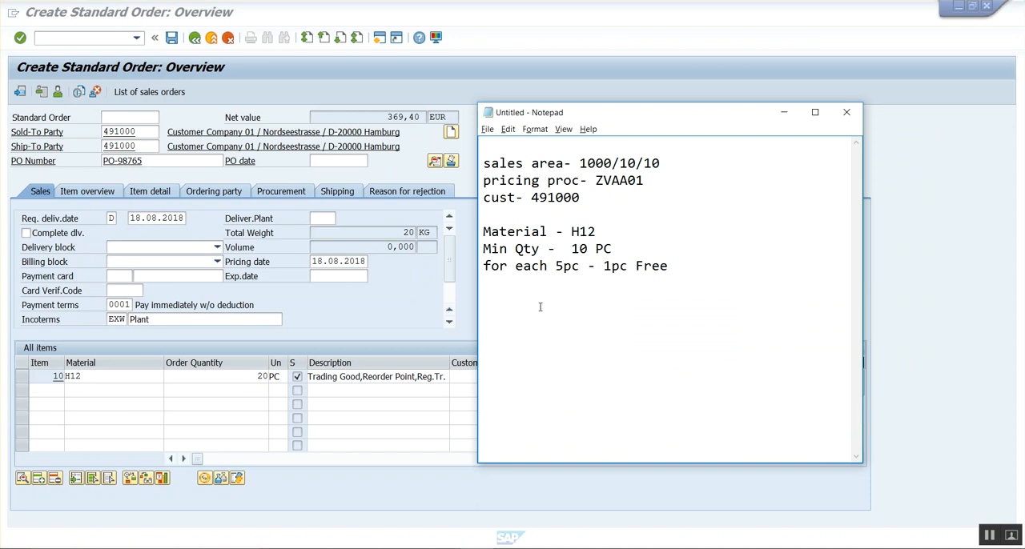
key(alt+Tab)
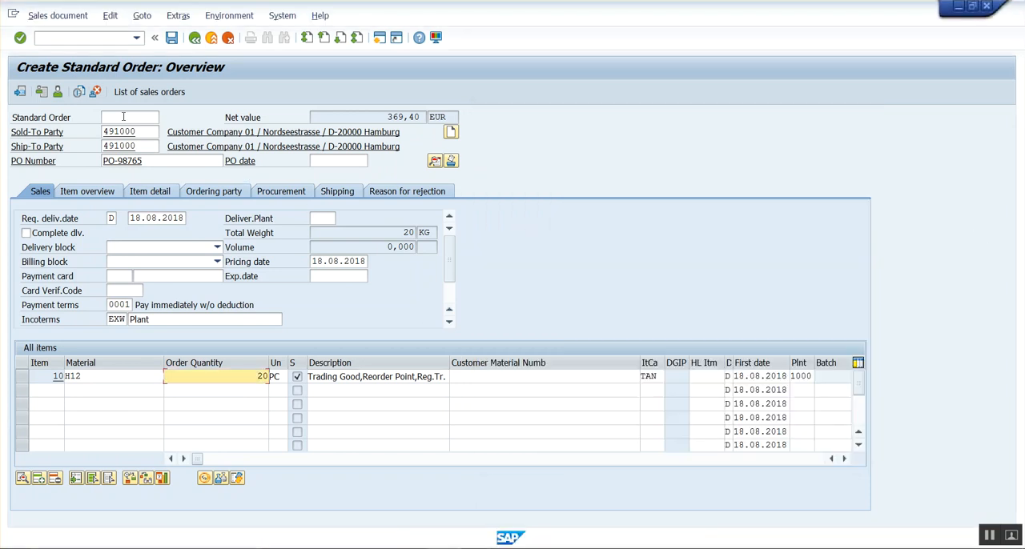
Start transaction SPRO in a new session with "/ospro" and display the SAP Reference IMG.
click(59, 40)
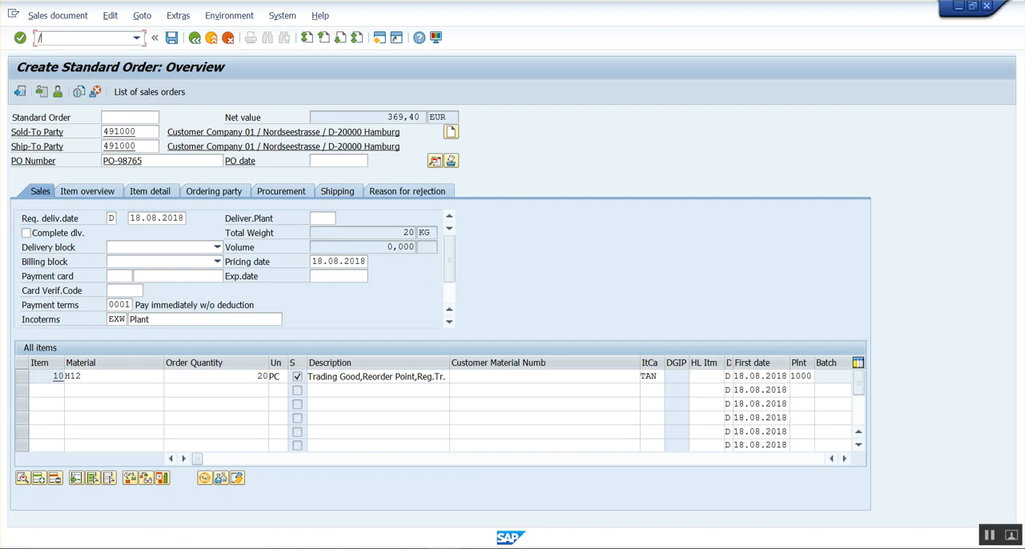
text(/ospro)
key(Return)
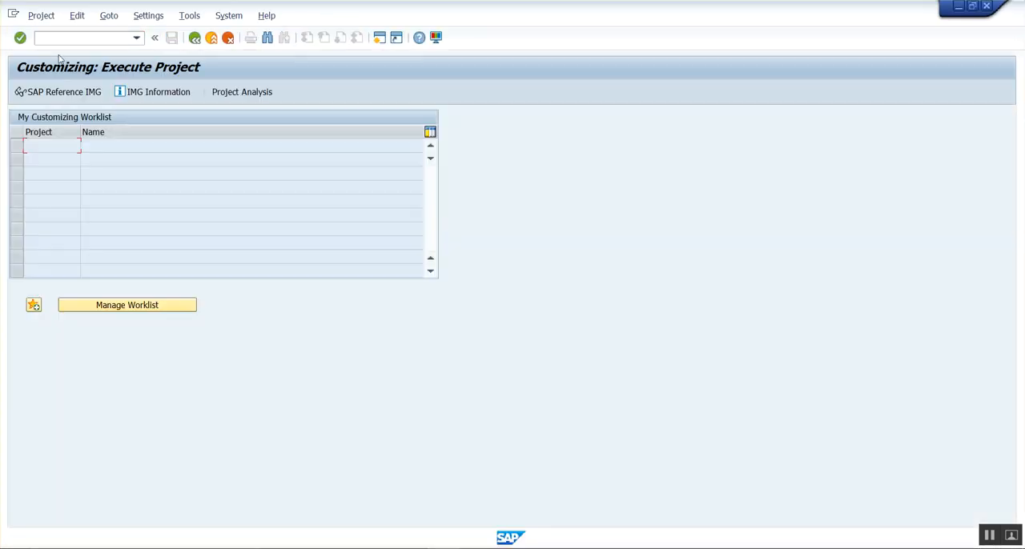
click(68, 93)
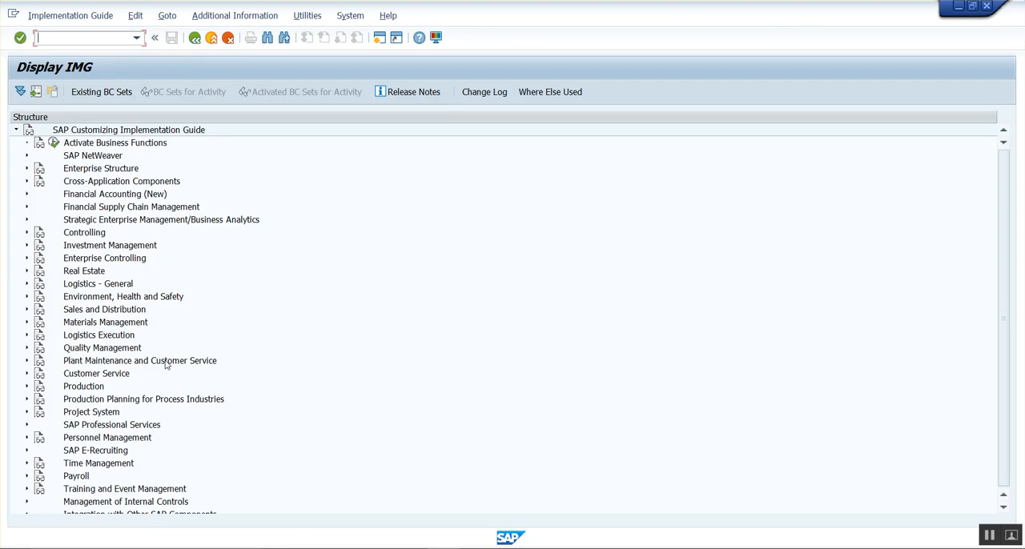
Expand Sales and Distribution, Basic Functions, Free Goods and Condition Technique for Free Goods in the IMG structure.
click(137, 313)
key(End)
click(116, 297)
double_click(116, 298)
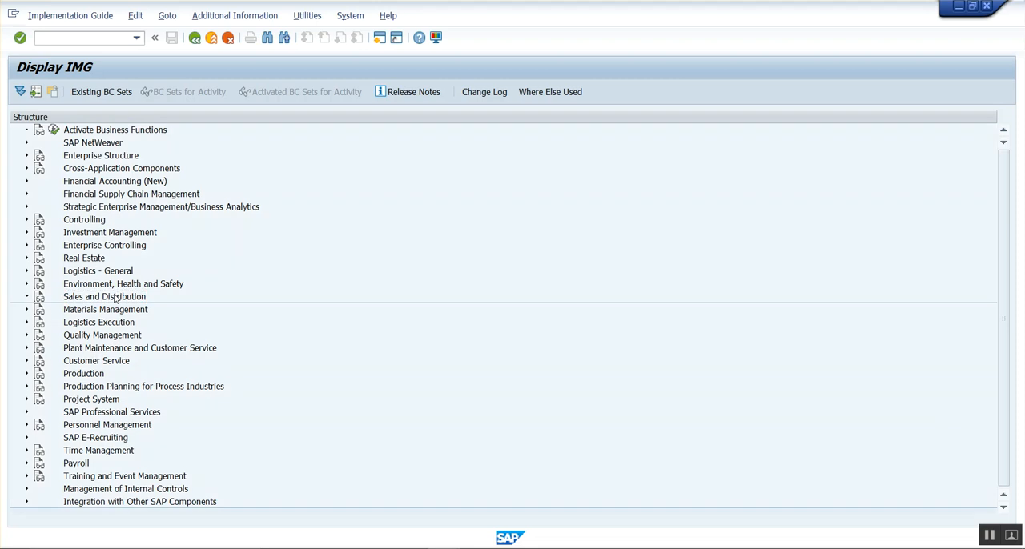
key(Down)
key(Down)
key(Return)
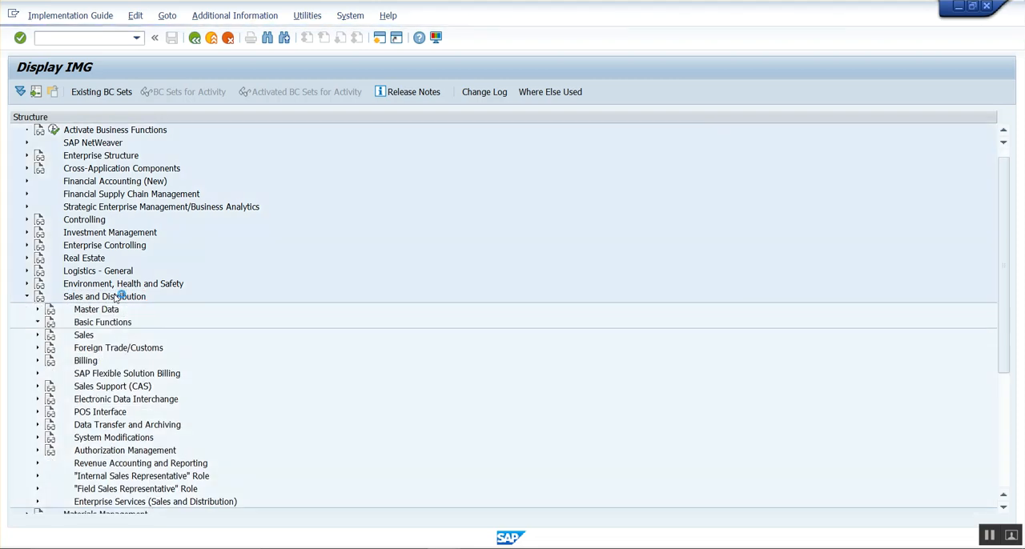
key(Down)
key(Down)
key(Return)
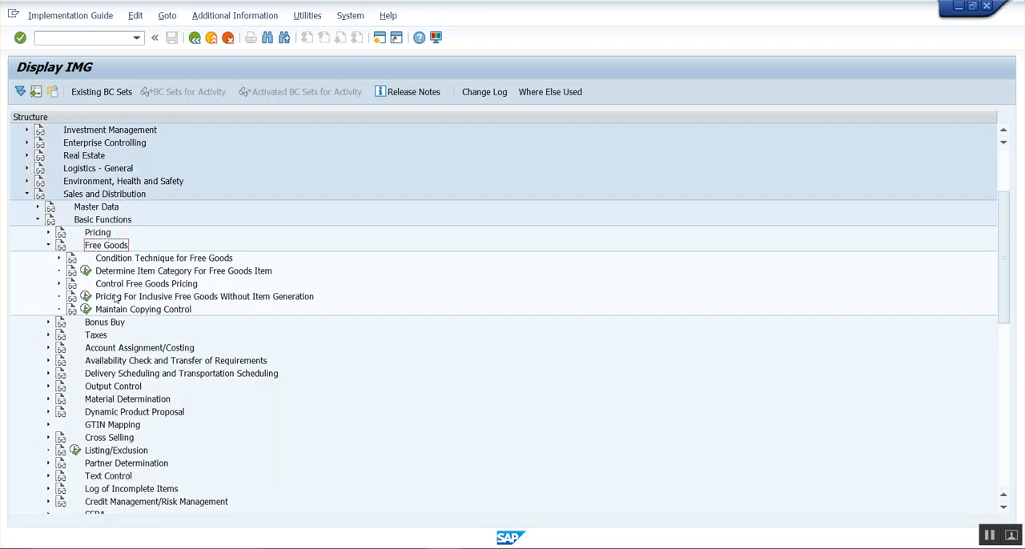
key(Down)
key(Return)
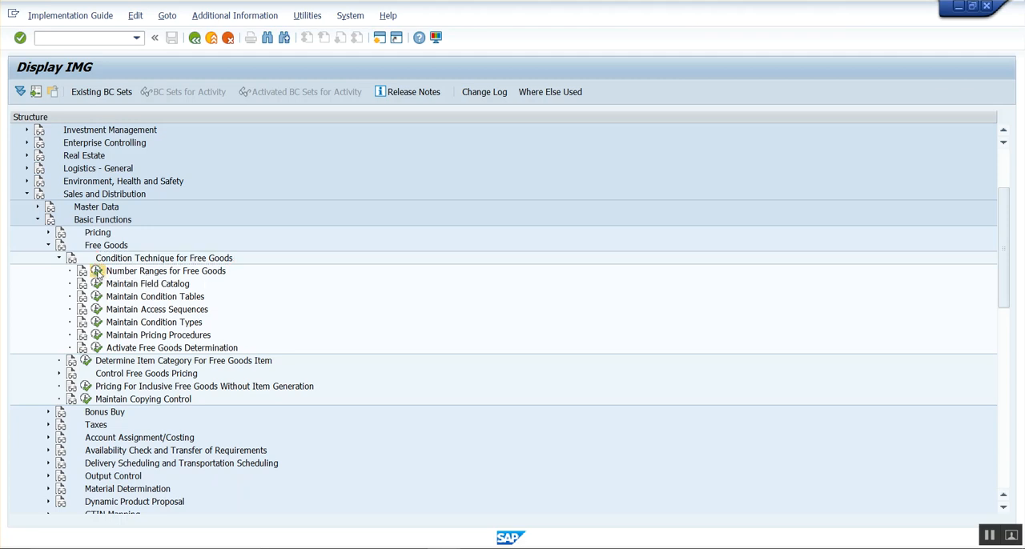
Display the number range intervals for free goods and return to the IMG structure.
click(96, 271)
click(98, 152)
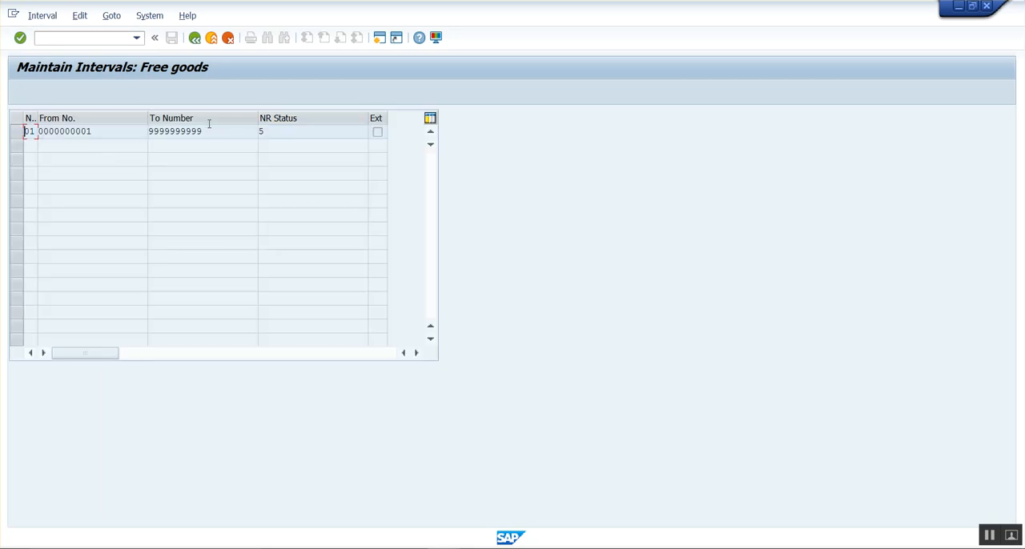
click(196, 47)
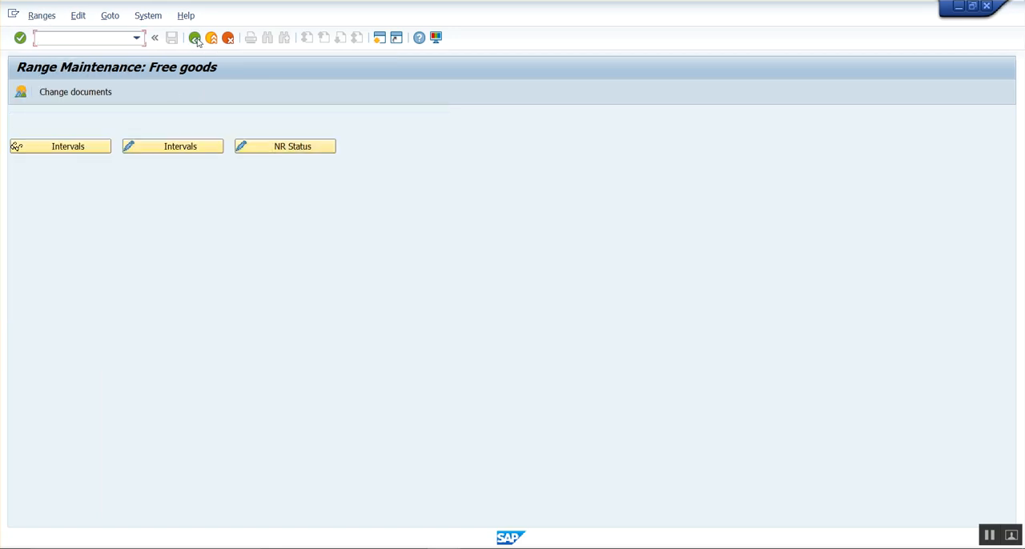
click(195, 38)
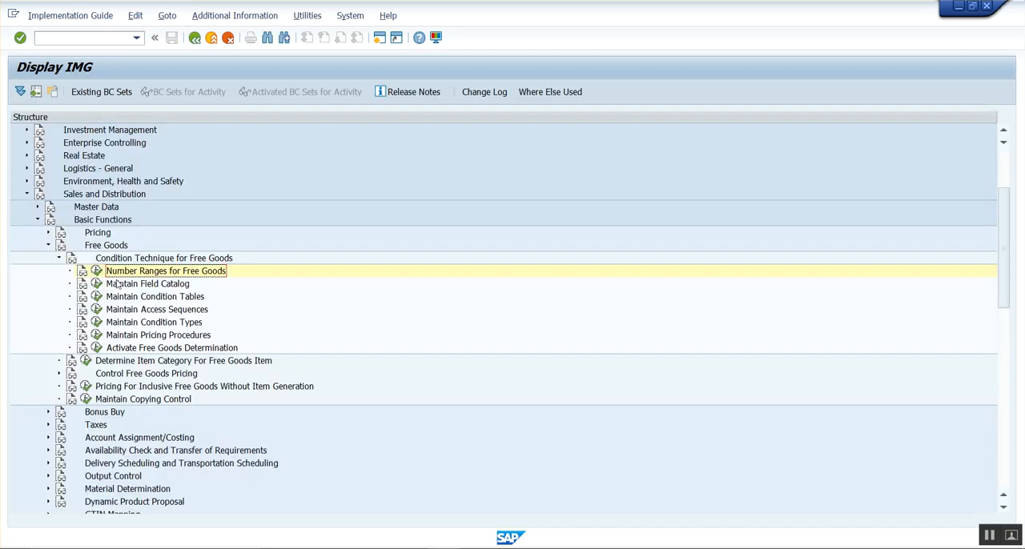
Open the free goods condition types, widen the type and access sequence columns to check NA00's assignment, and return to the IMG.
click(126, 336)
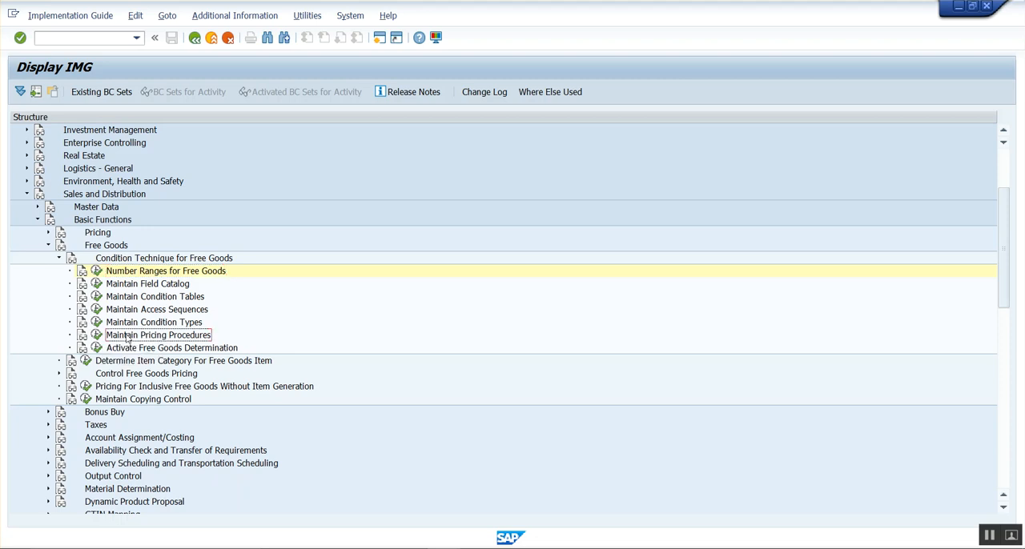
click(97, 323)
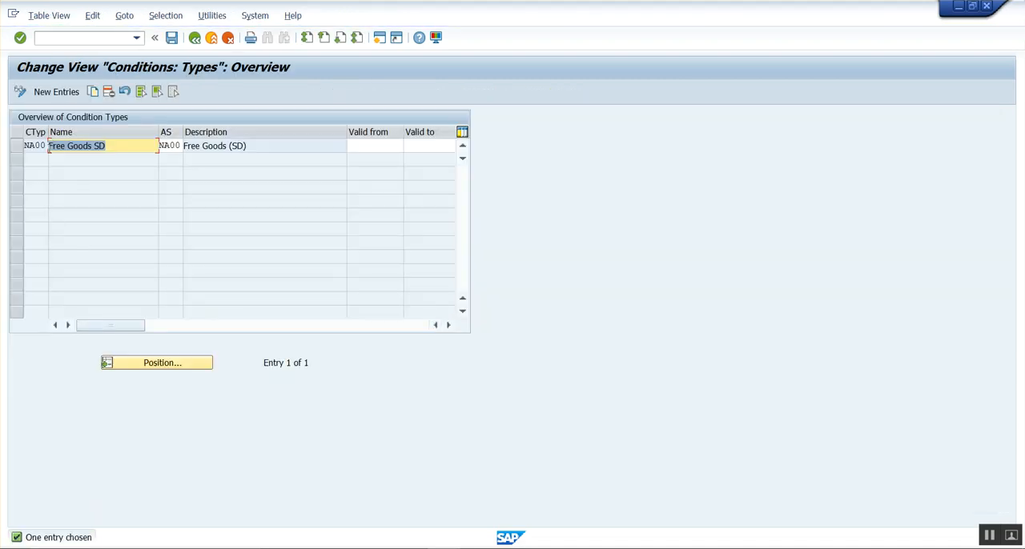
drag(48, 132, 22, 144)
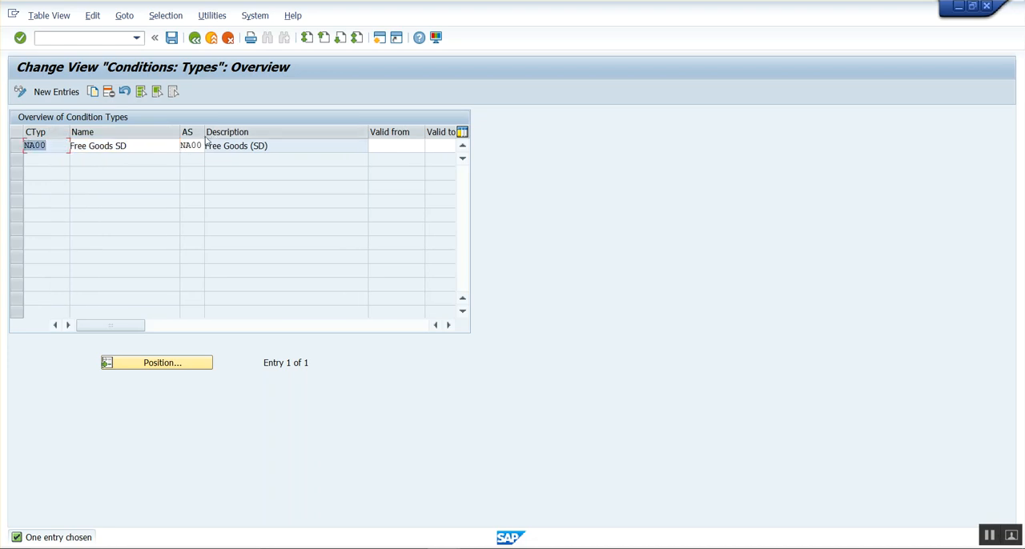
drag(203, 137, 226, 142)
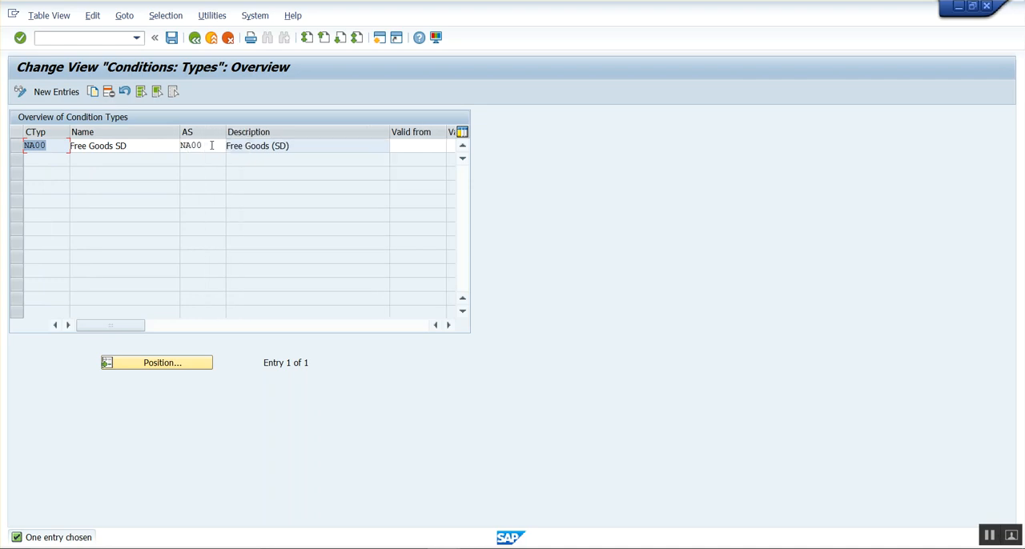
click(211, 145)
drag(206, 148, 152, 147)
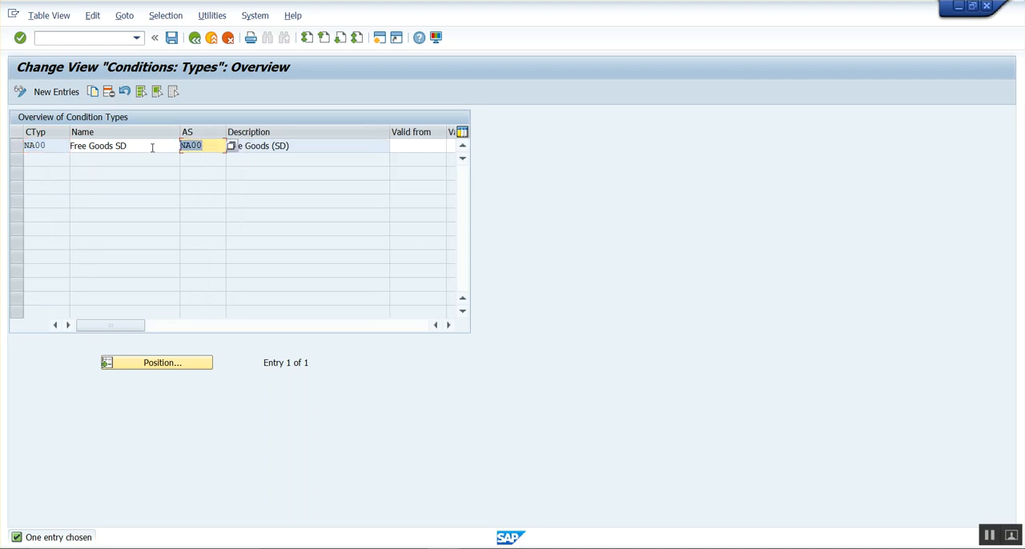
click(209, 143)
click(194, 38)
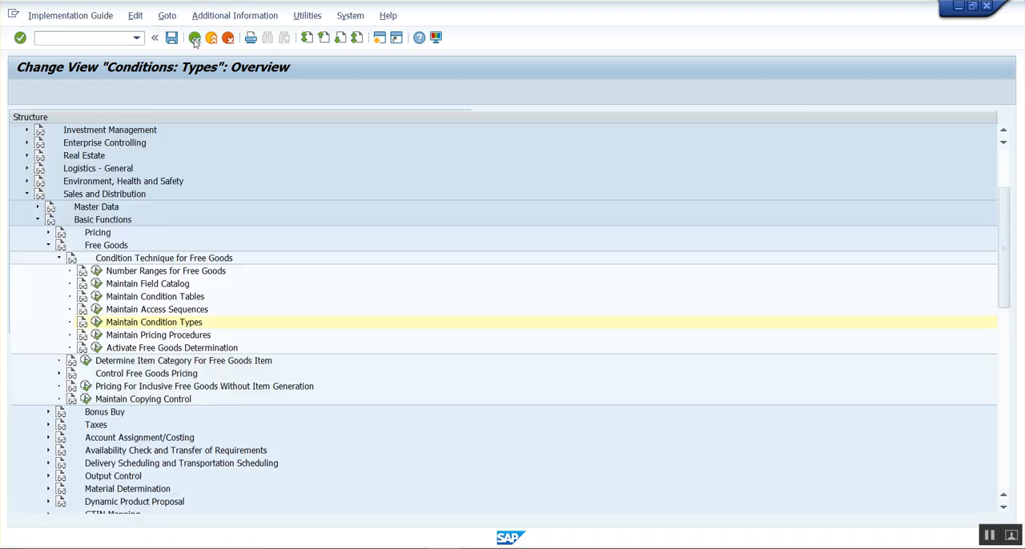
Open the free goods access sequences and examine the accesses of sequence NA00.
click(97, 309)
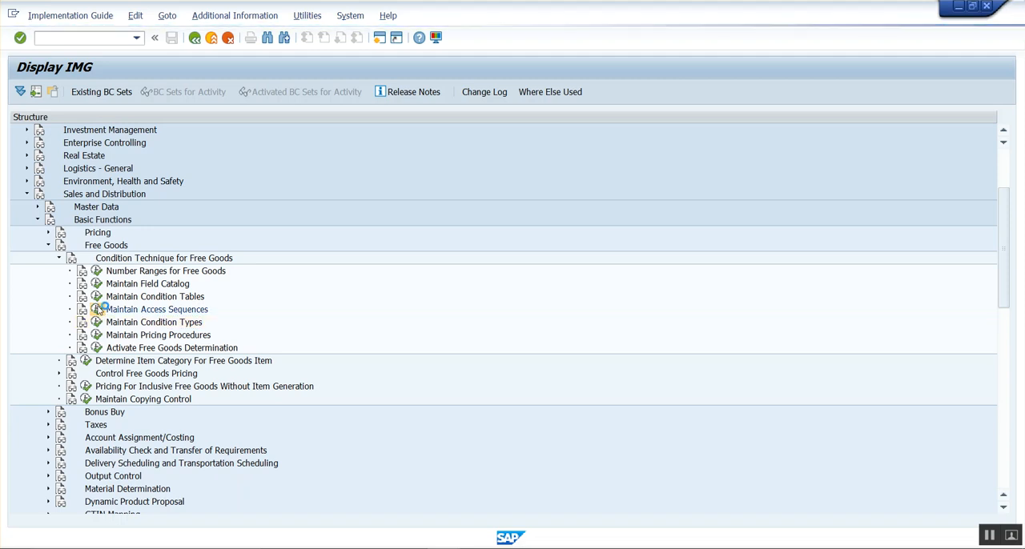
key(Return)
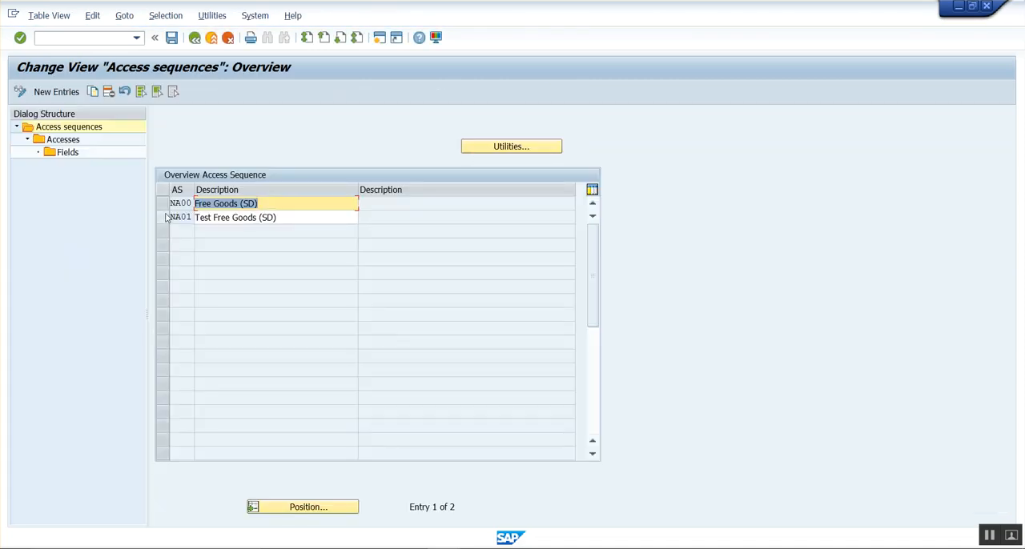
click(163, 204)
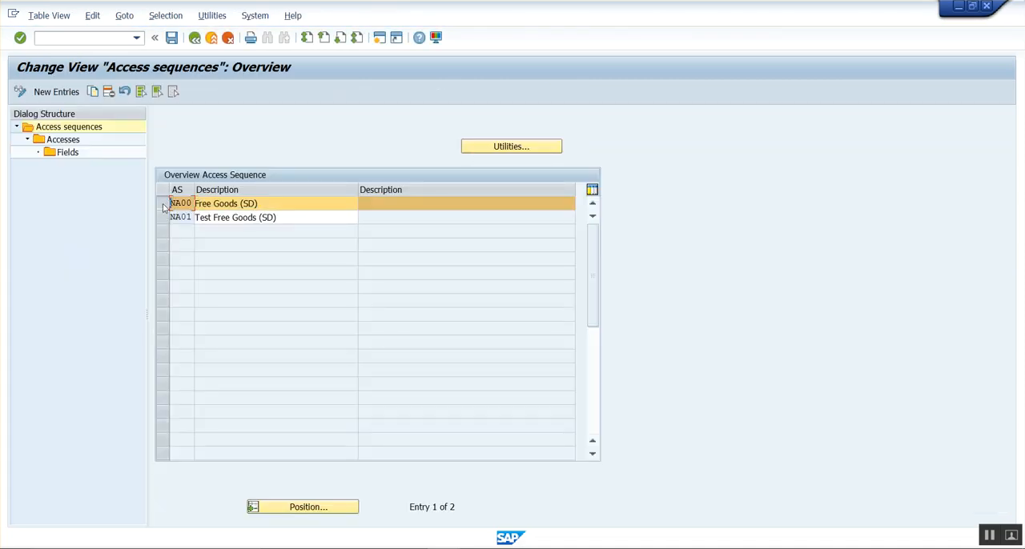
double_click(64, 139)
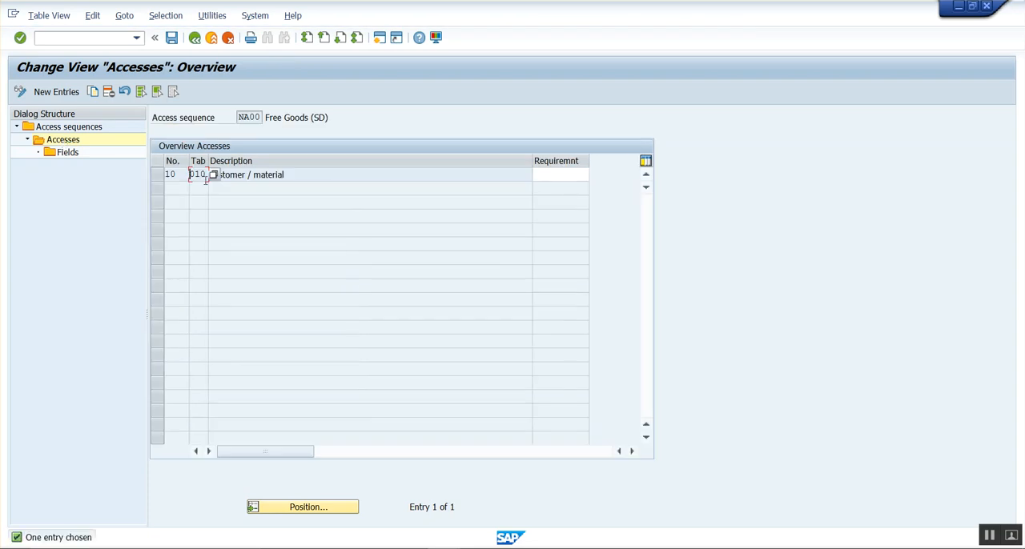
drag(296, 177, 211, 191)
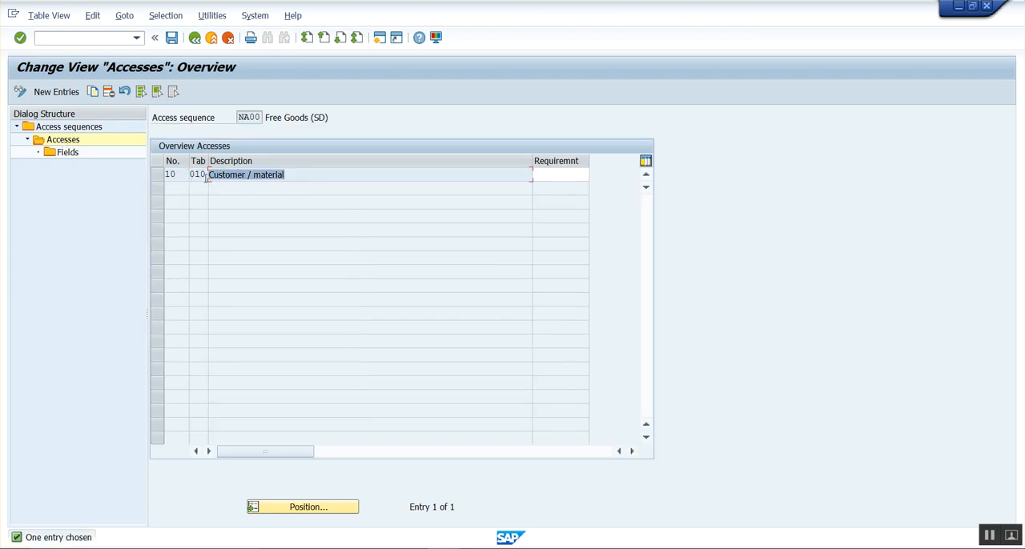
Examine the fields of access 10, Customer / material, and return to the IMG structure.
click(157, 175)
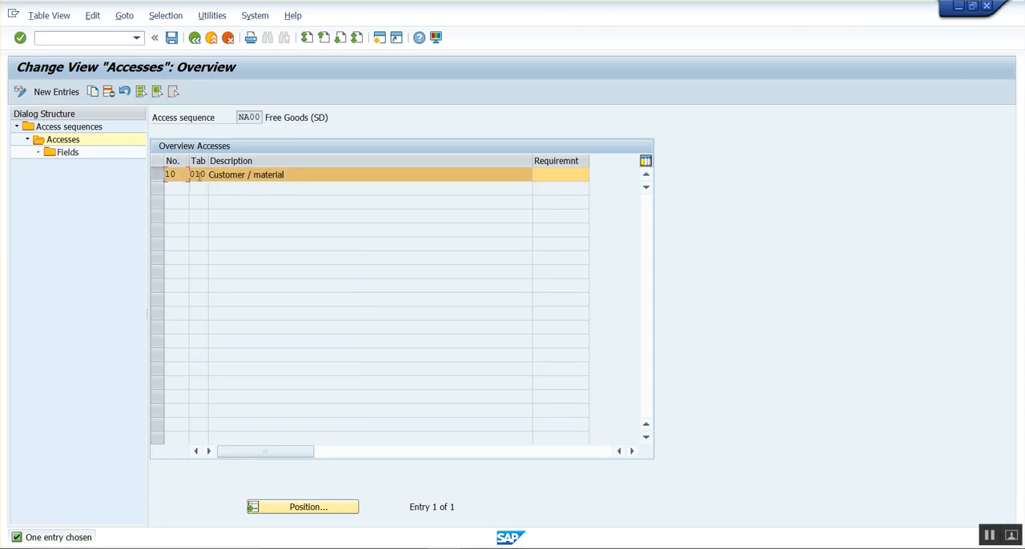
double_click(71, 153)
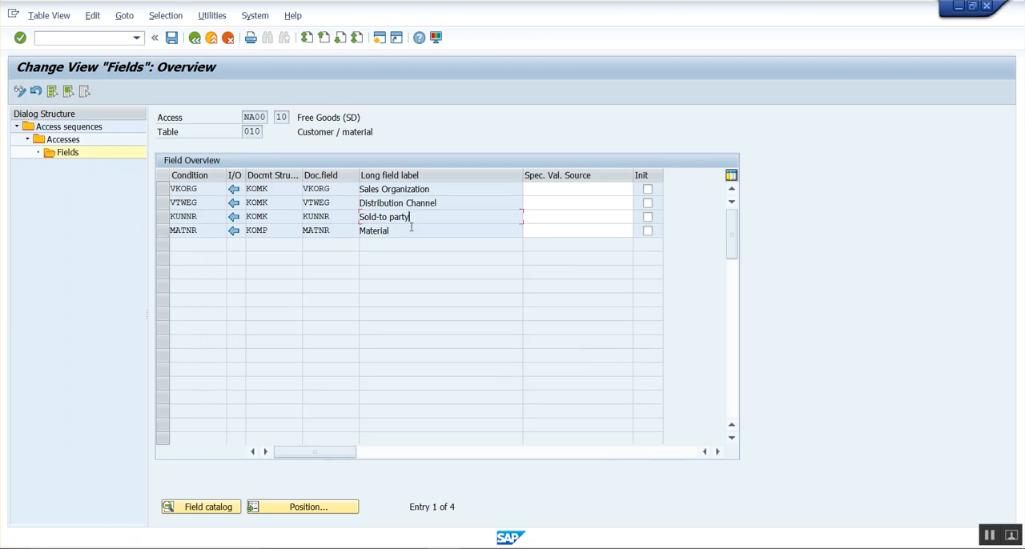
click(195, 39)
click(194, 39)
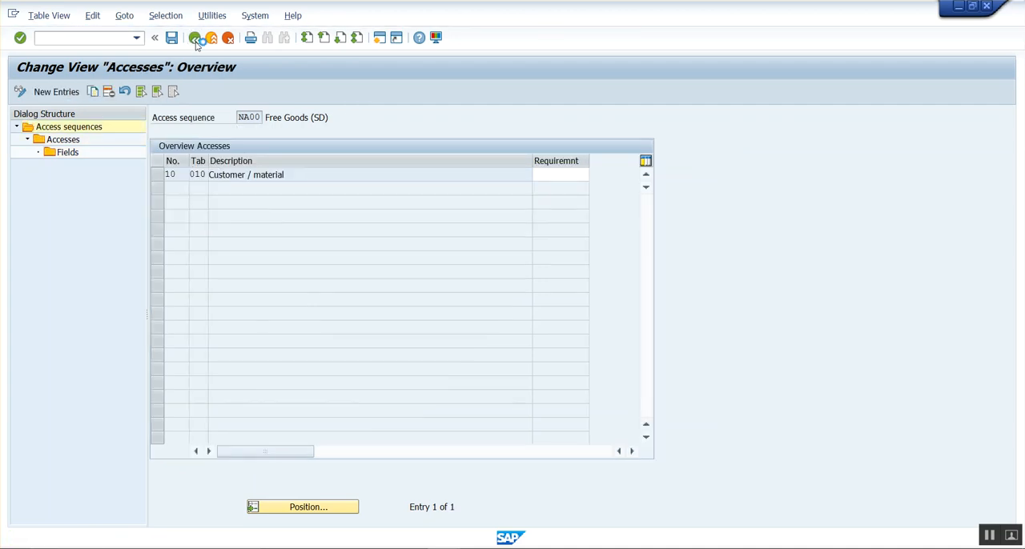
click(194, 40)
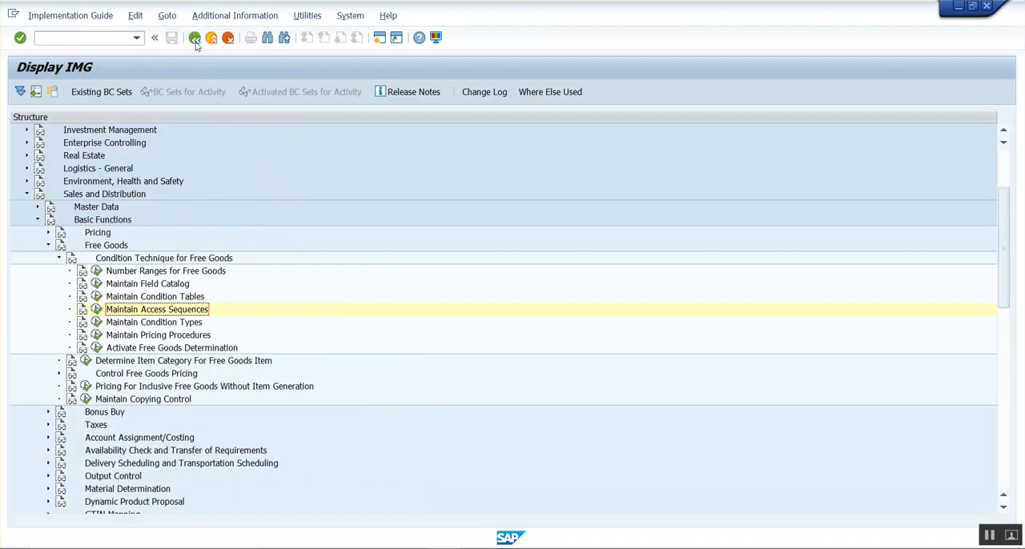
Open the free goods pricing procedures, examine the control data of procedure NA0001, and return to the IMG.
click(97, 336)
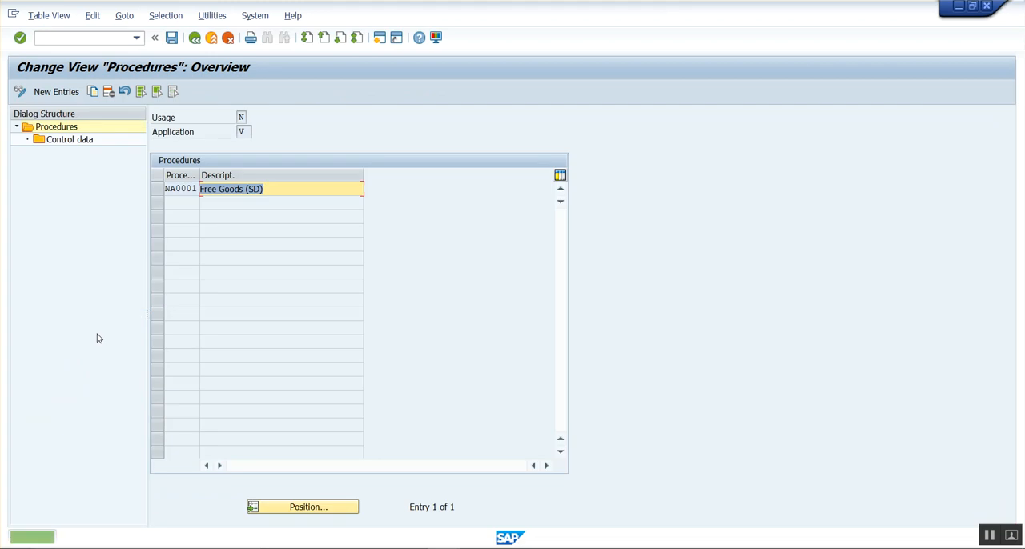
drag(199, 175, 157, 189)
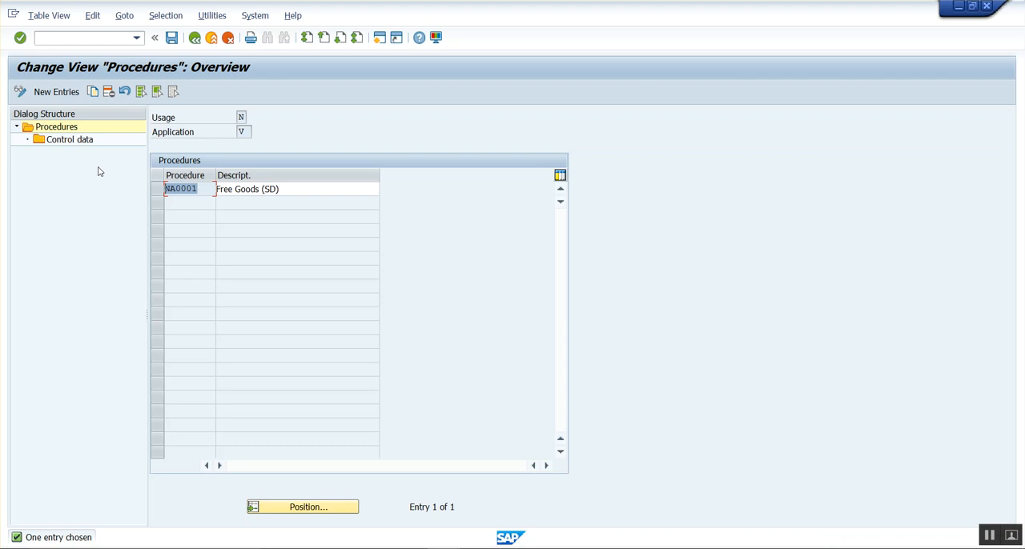
click(164, 190)
click(157, 189)
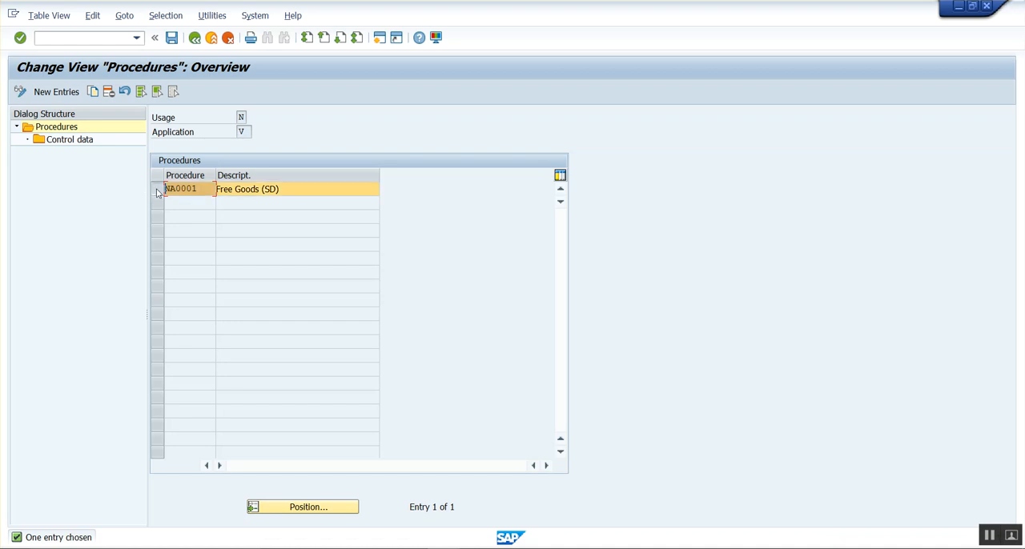
double_click(78, 143)
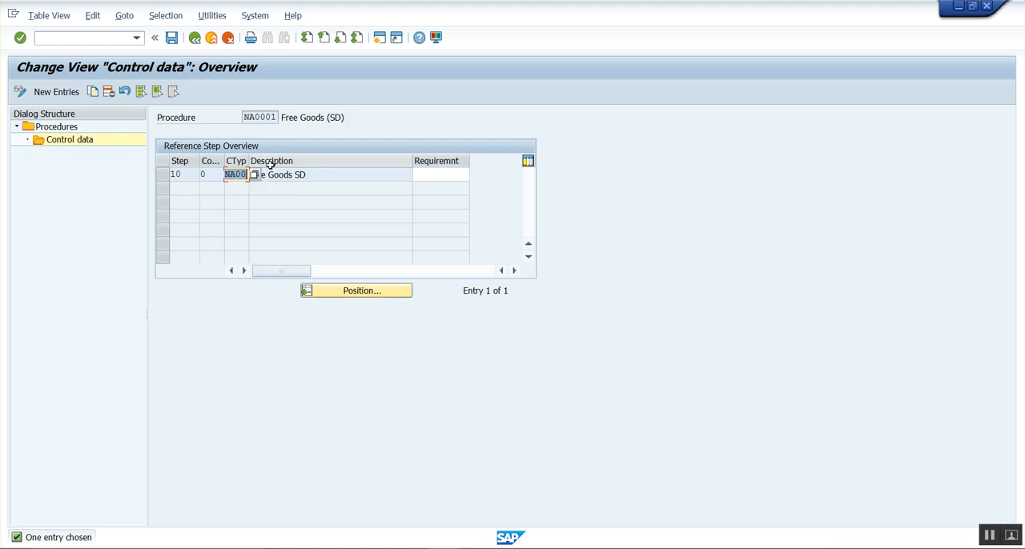
click(193, 39)
click(194, 39)
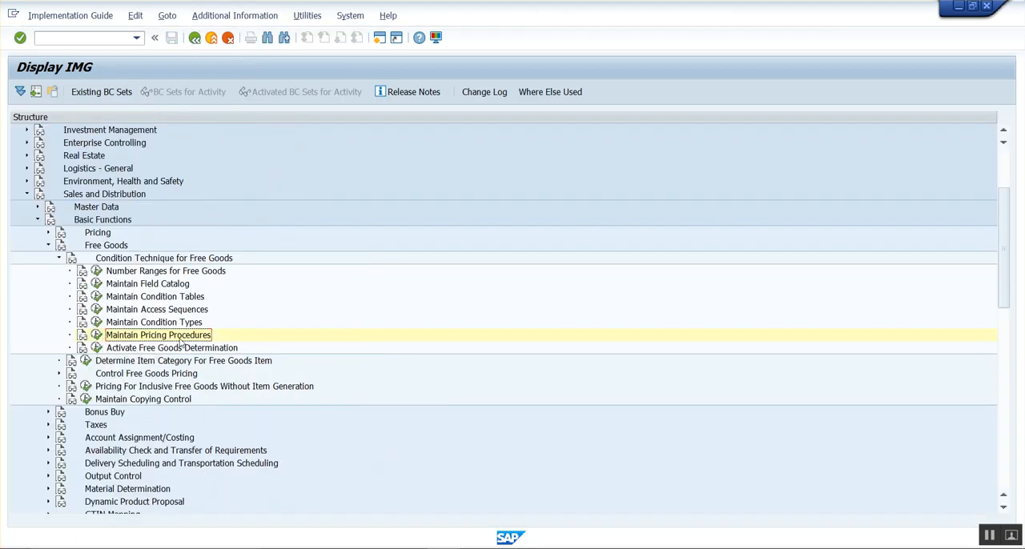
Open the free goods procedure determination for sales and position the list at sales area 1000/10/10, checking it against the notes.
click(96, 335)
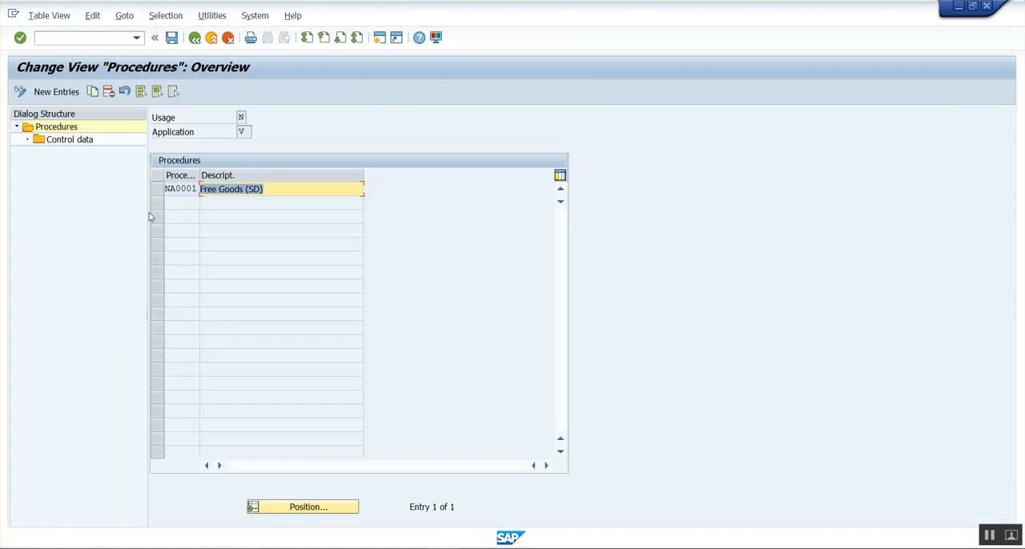
click(195, 40)
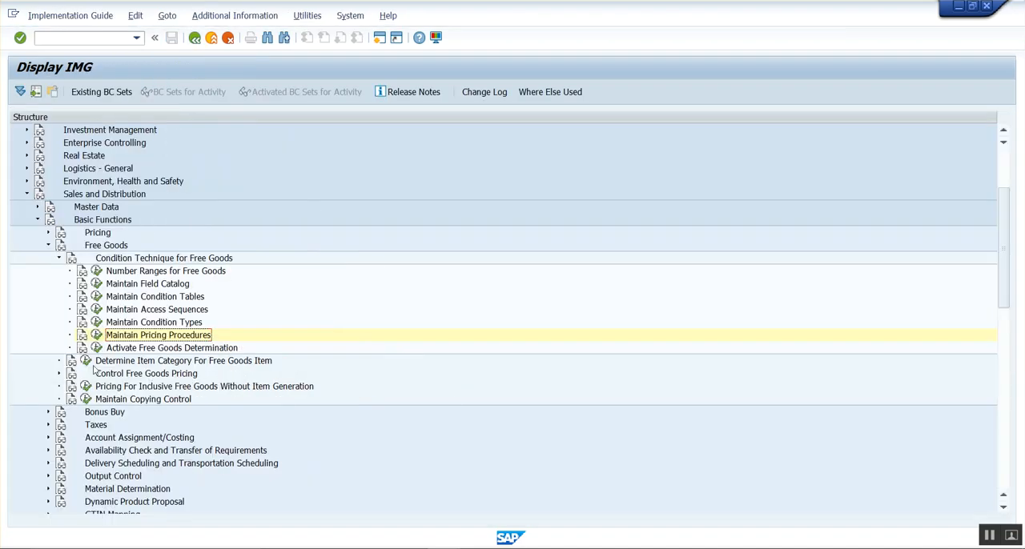
click(96, 347)
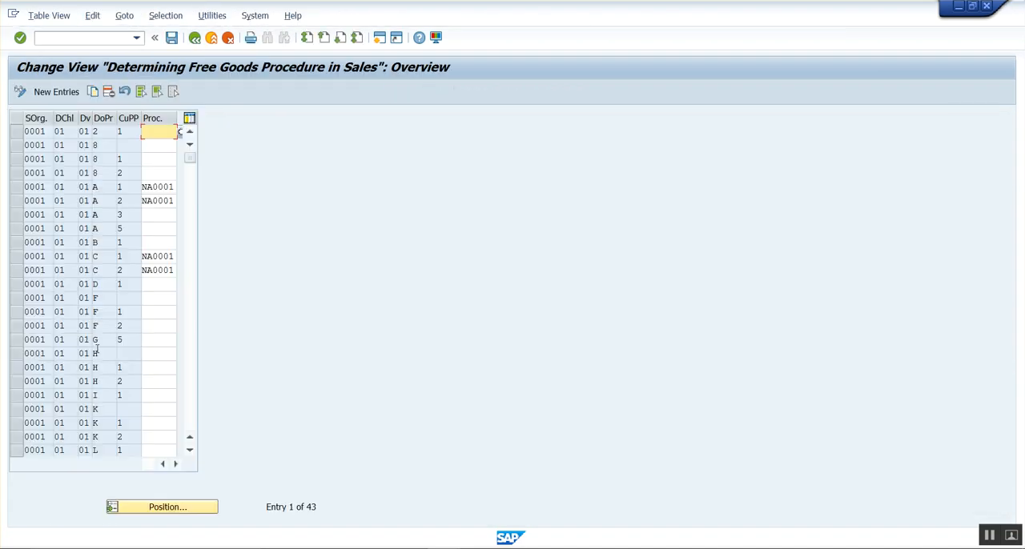
click(195, 507)
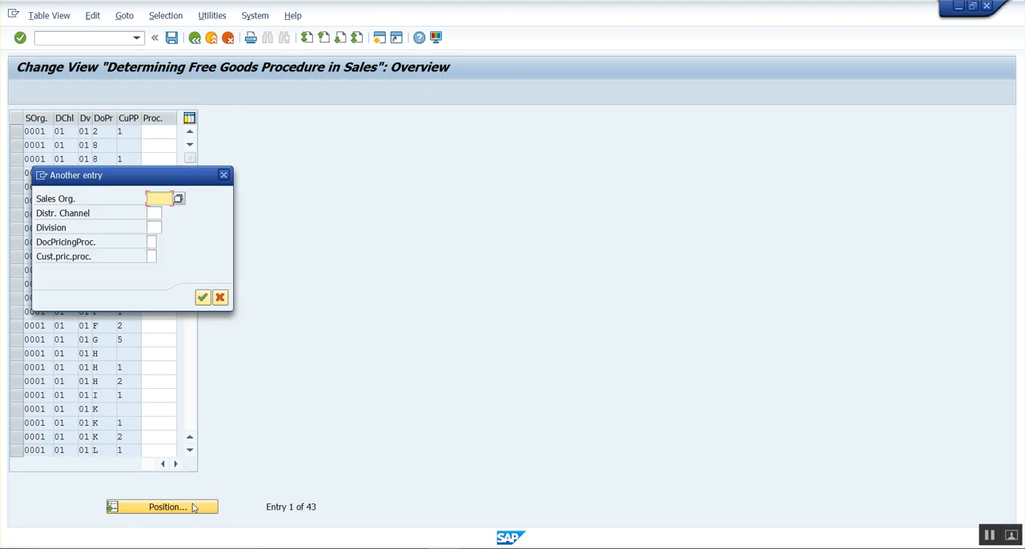
text(1000)
key(Return)
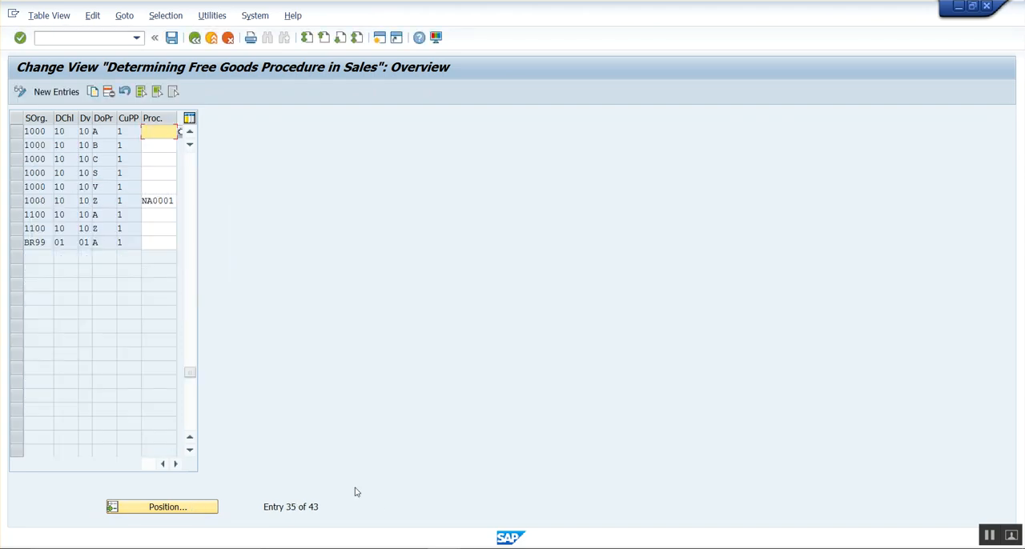
key(alt+Tab)
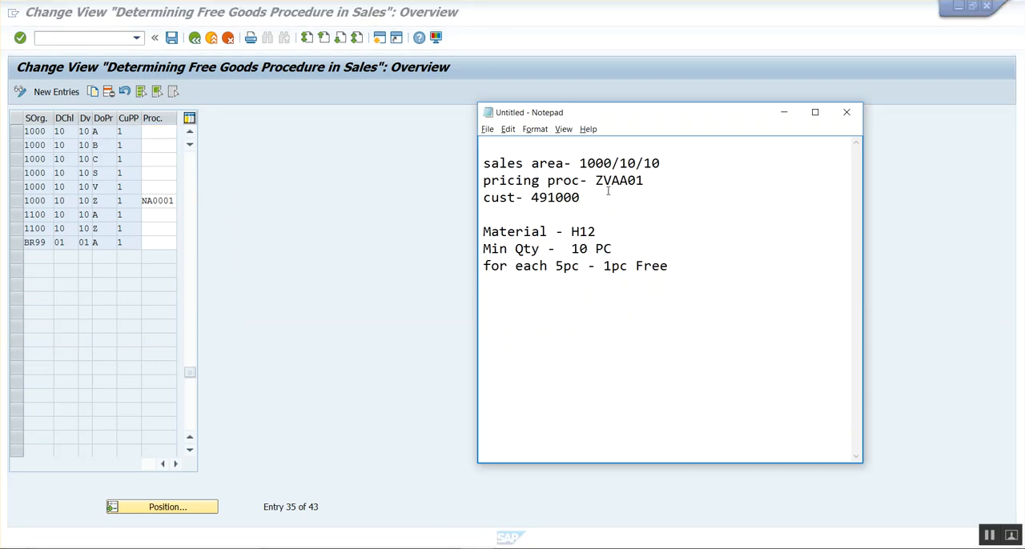
key(alt+Tab)
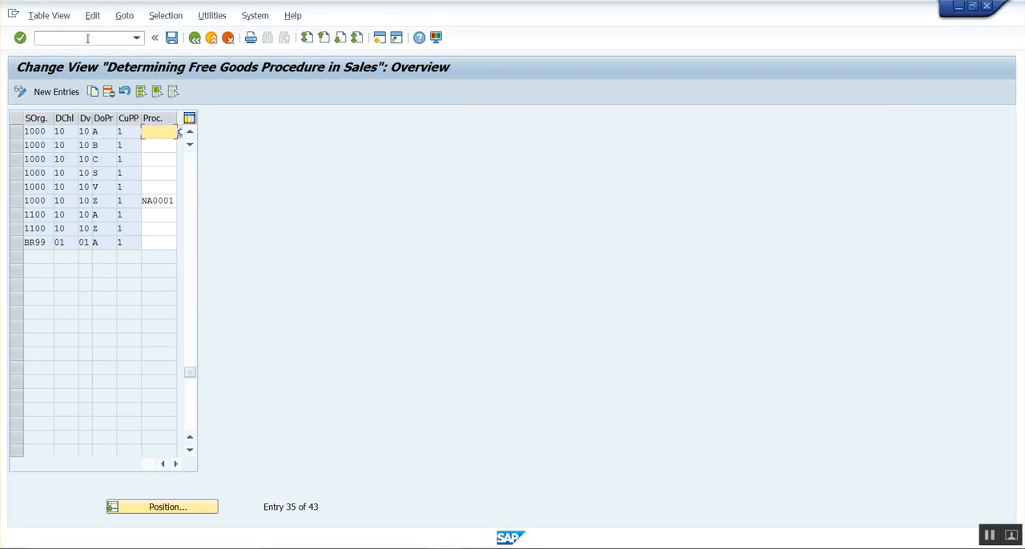
In a new session, open the details of sales order type OR and compare its document pricing procedure with the determination list.
click(88, 38)
text(/ovov8)
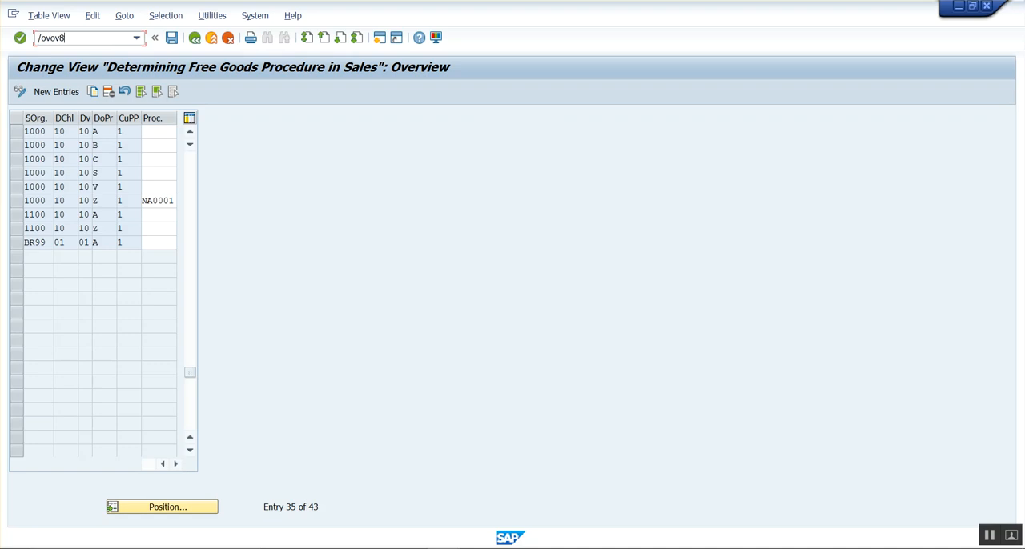
key(Return)
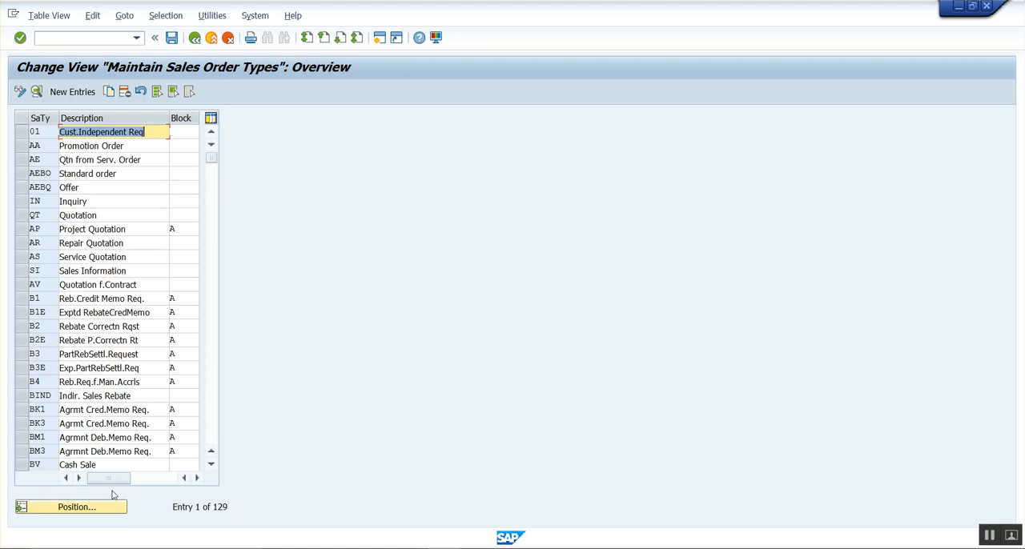
click(112, 506)
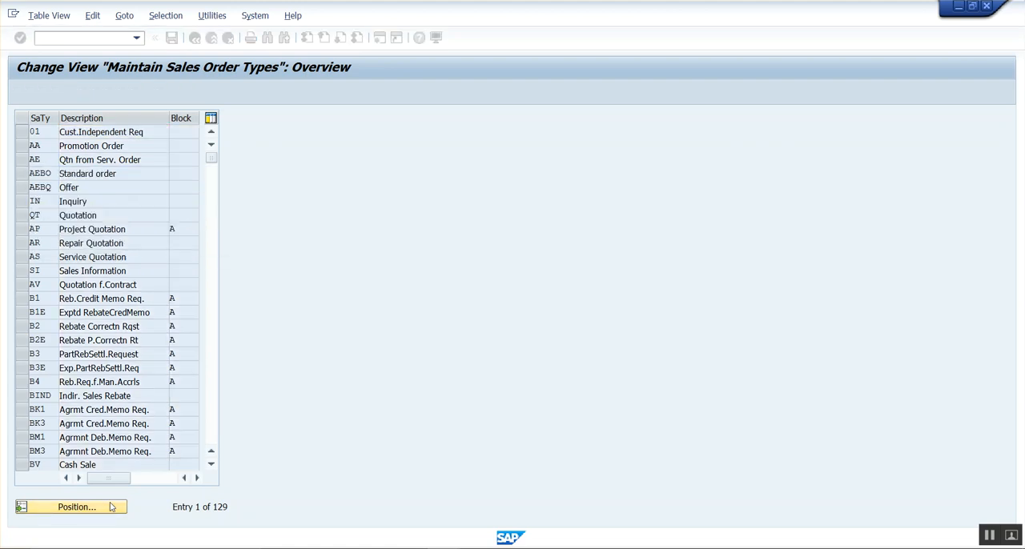
double_click(51, 130)
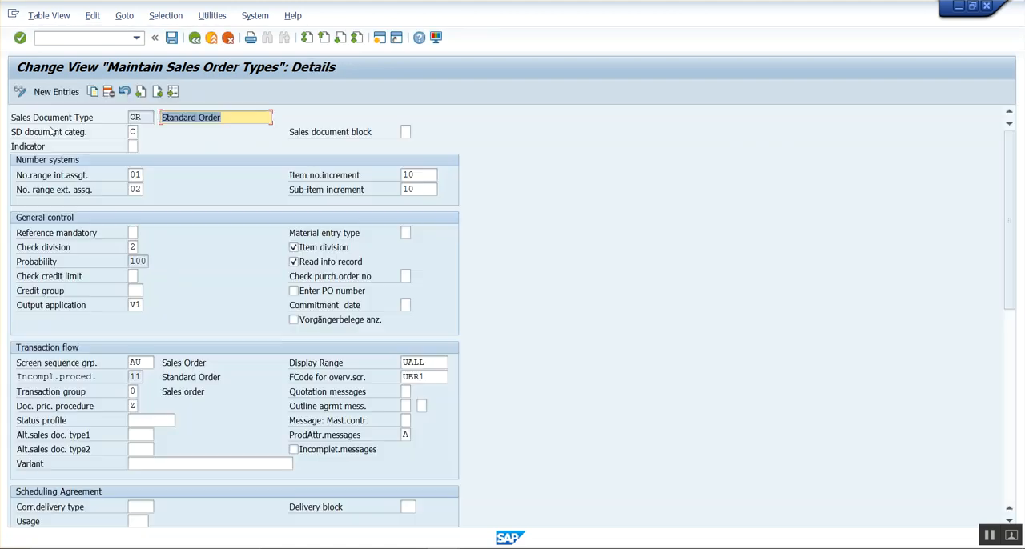
click(133, 406)
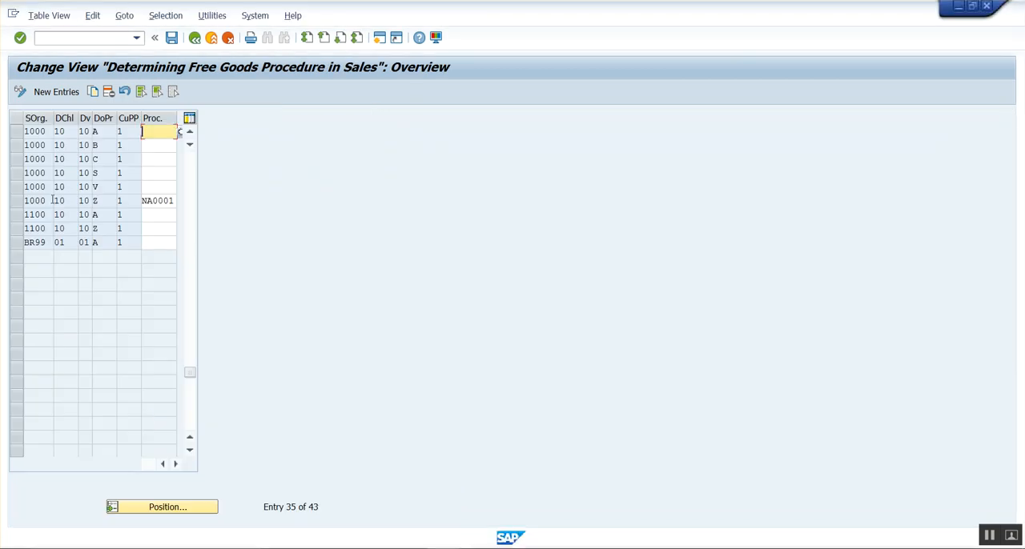
click(102, 205)
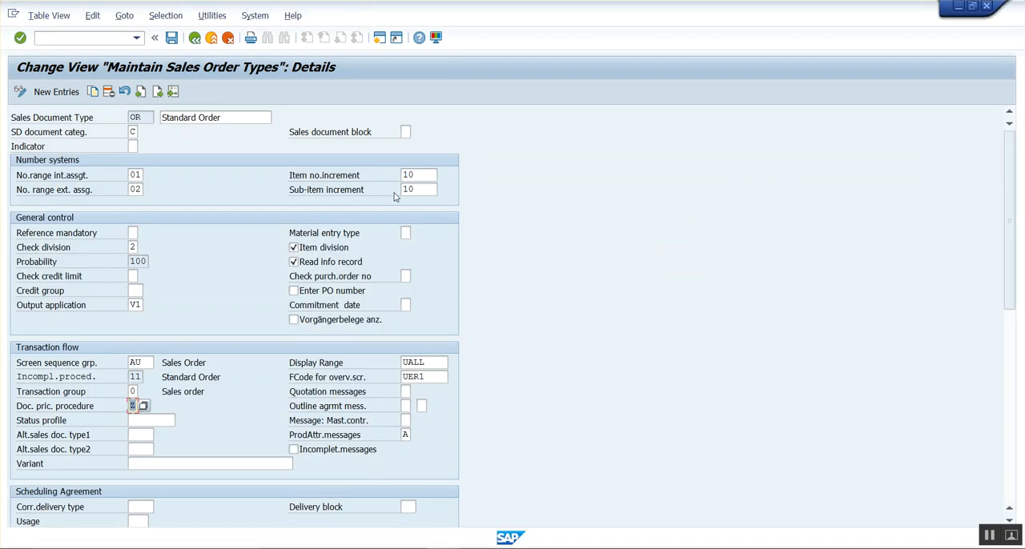
Switch to Notepad and add the line 1000/10/10/Z/ below the free goods rules, copying the sales area from the notes.
key(alt+Tab)
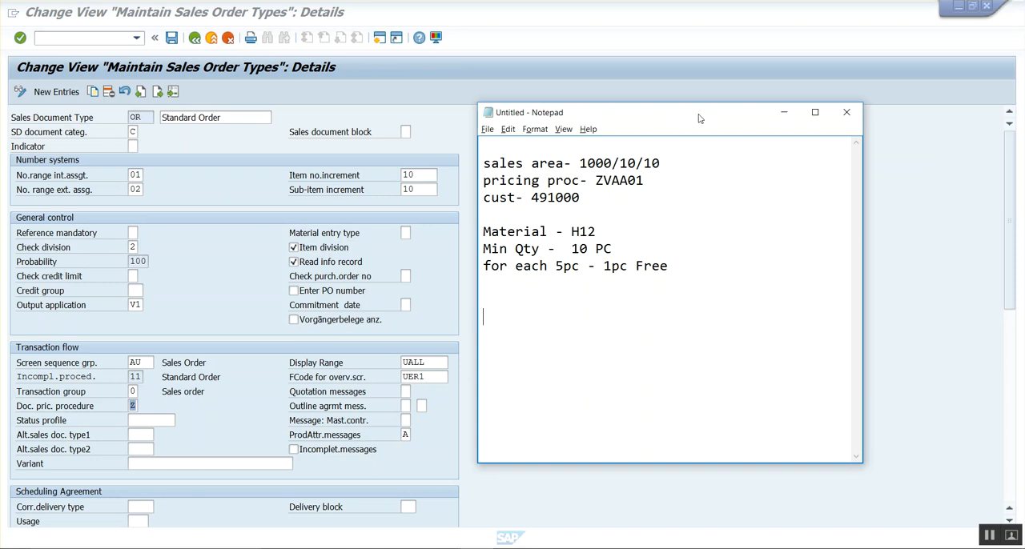
drag(579, 164, 663, 167)
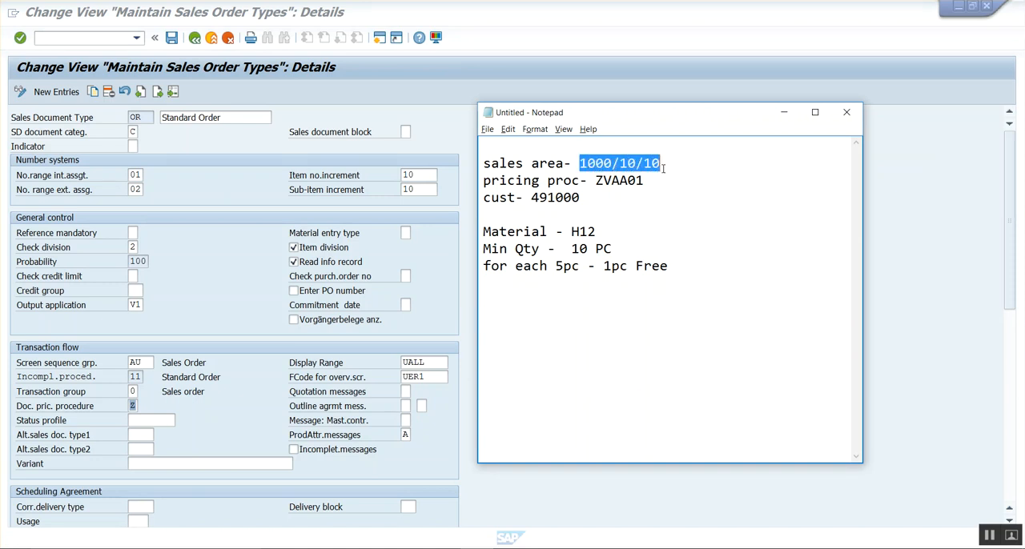
key(ctrl+c)
click(551, 290)
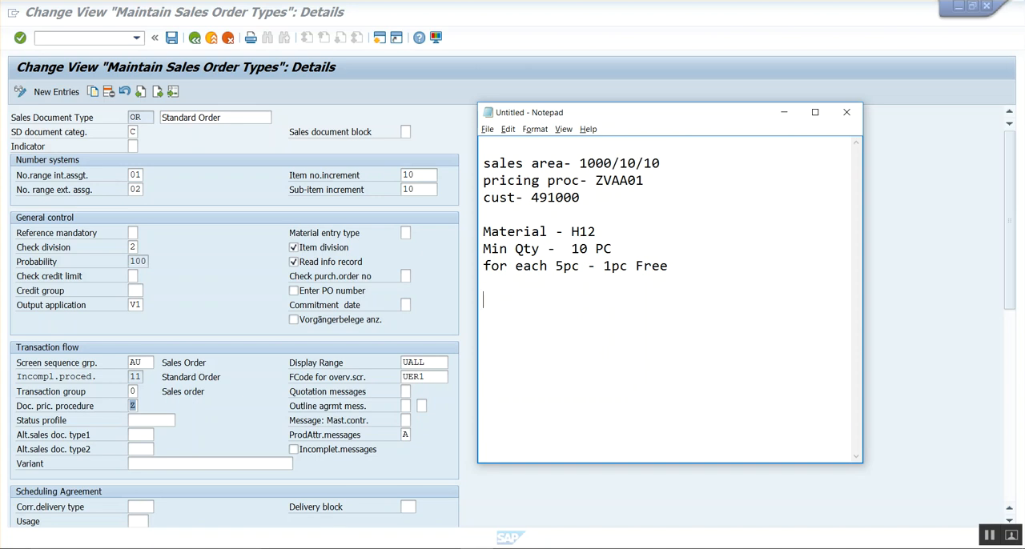
key(ctrl+v)
text(/Z/)
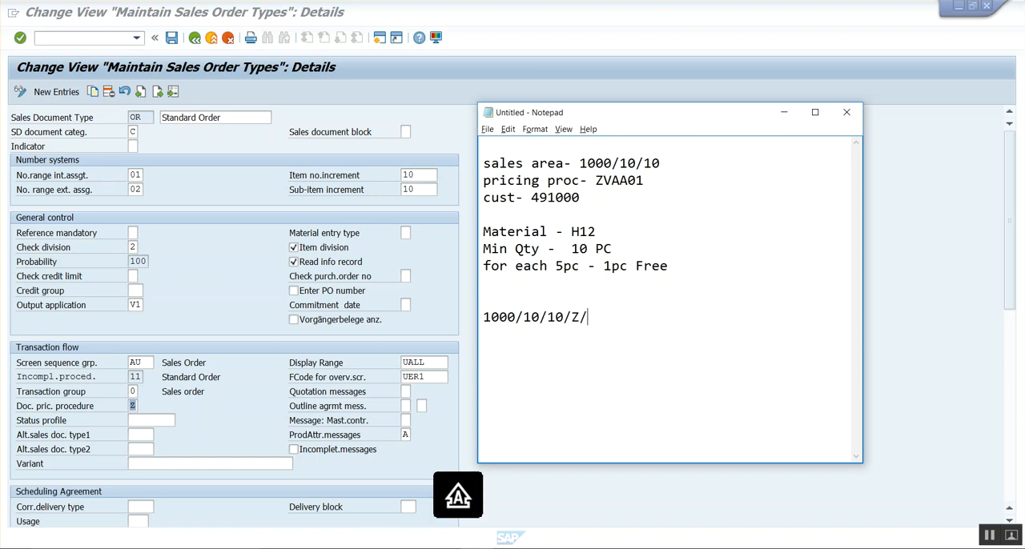
In the SAP session, open the display of the noted customer for company code 1000 and sales area 1000/10/10.
click(369, 95)
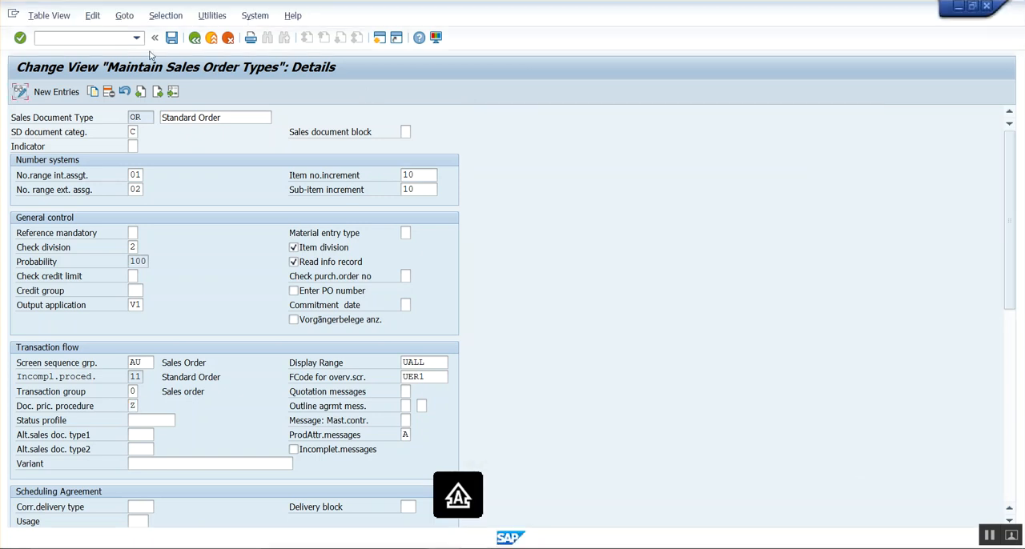
click(97, 41)
text(/NXD01)
key(Return)
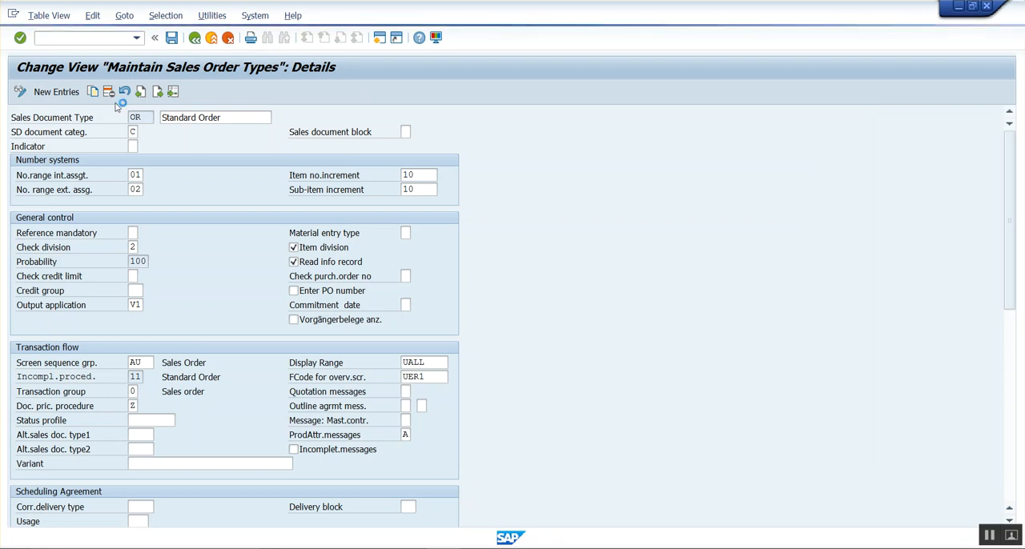
click(147, 172)
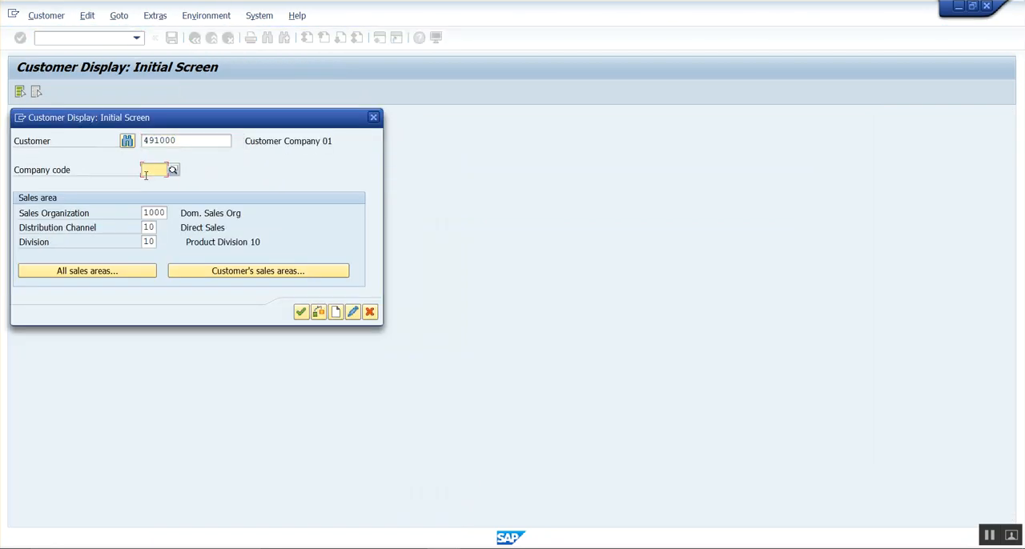
text(1000)
key(Return)
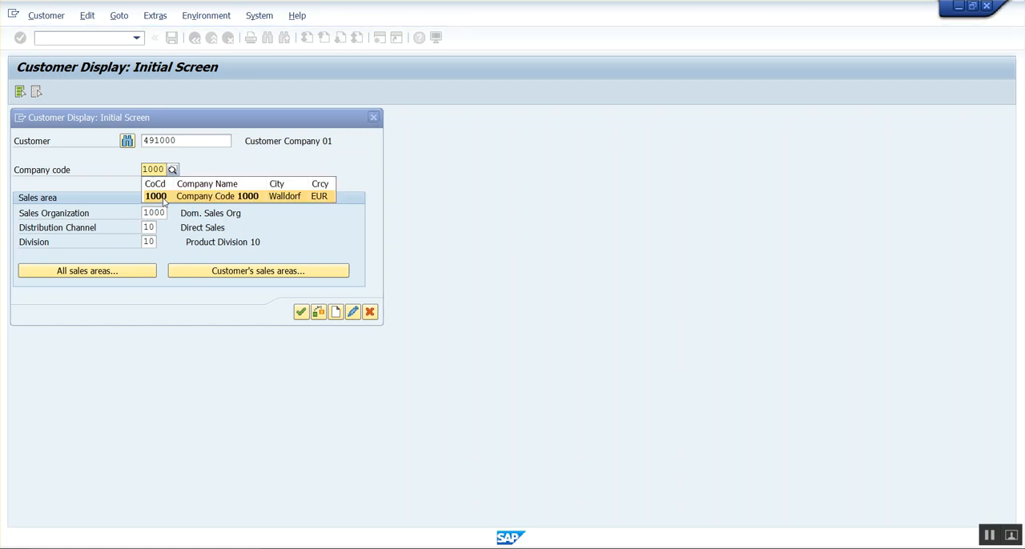
click(301, 312)
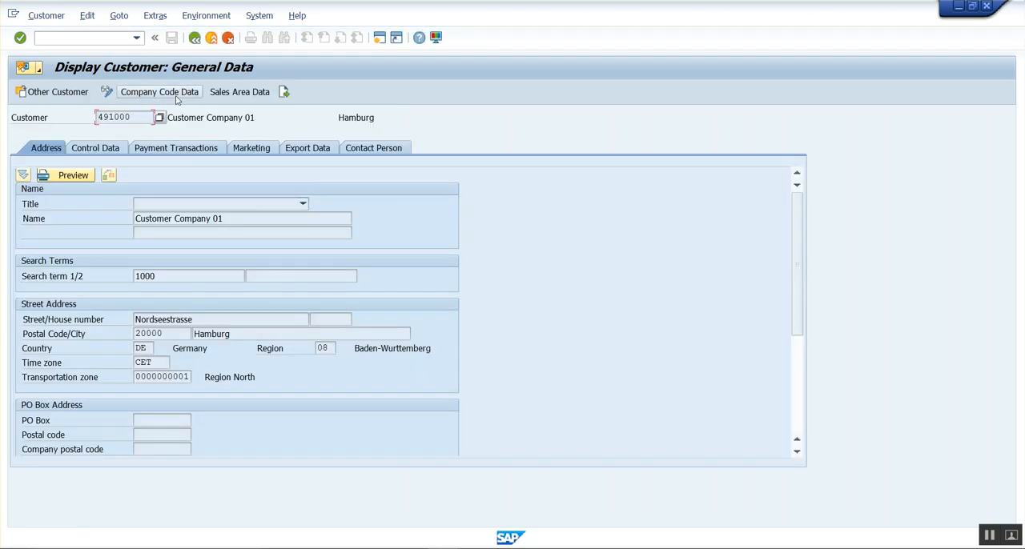
Look up the customer pricing procedure in the customer's sales area data and append 1/ to the determination line in the notes.
click(232, 93)
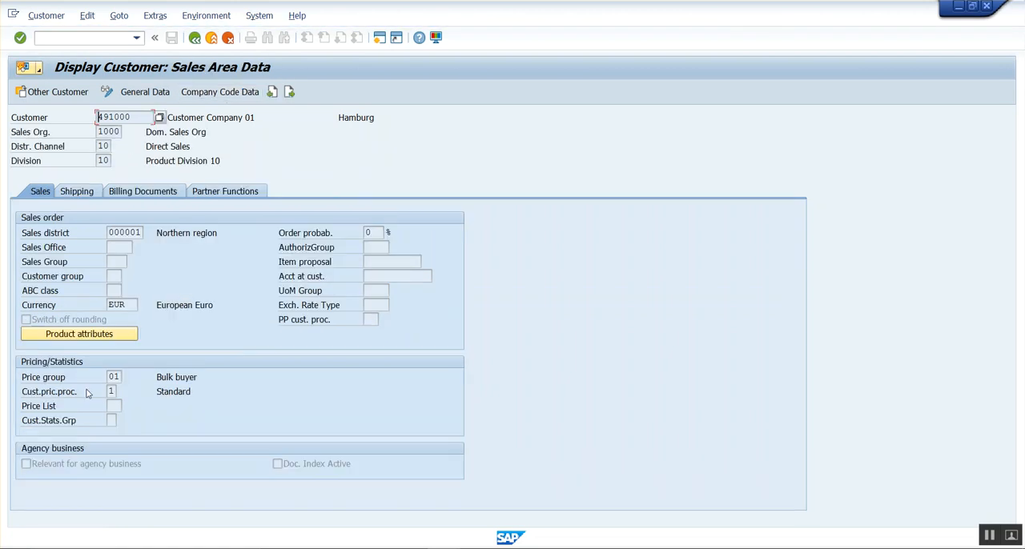
click(111, 392)
click(112, 390)
key(alt+Tab)
text(1)
key(alt+Tab)
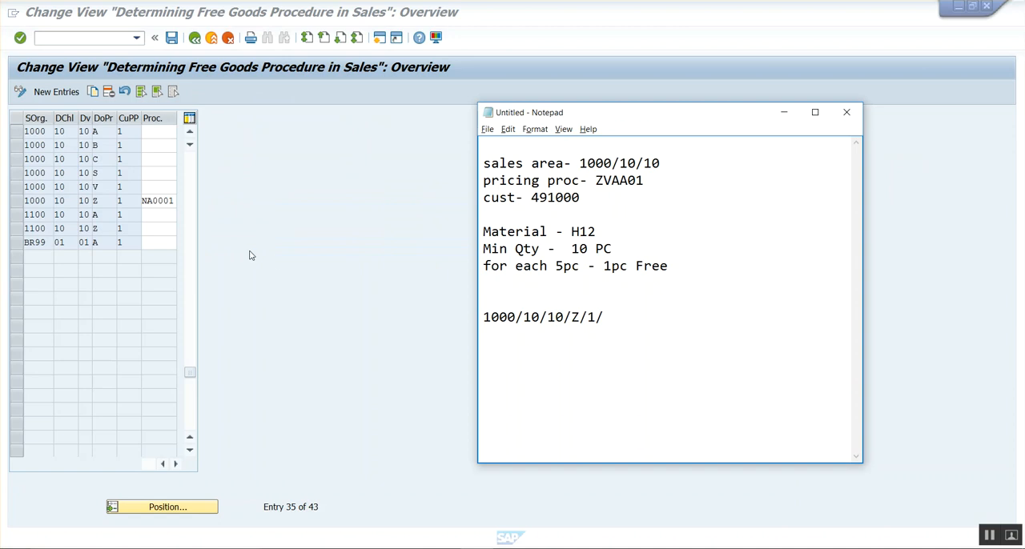
Copy procedure NA0001 from the 1000/10/10/Z/1 row of the determination list and append it to the determination line in the notes.
click(155, 204)
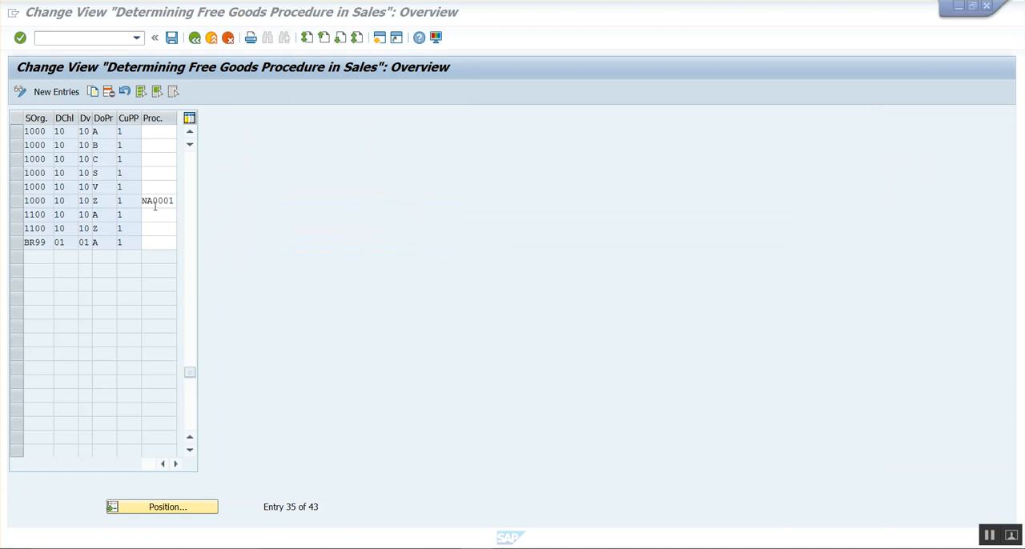
click(16, 201)
click(162, 202)
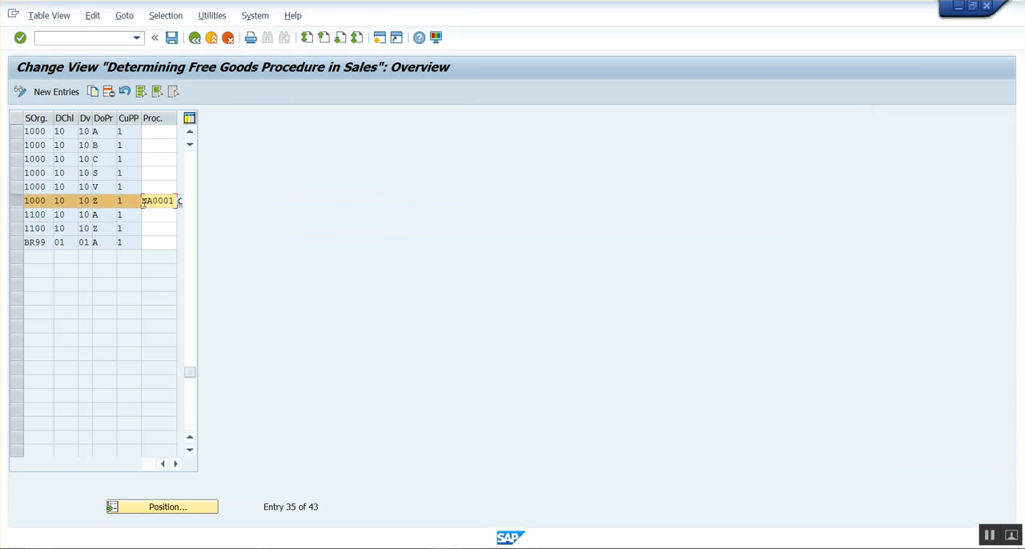
drag(144, 201, 178, 202)
key(ctrl+c)
key(alt+Tab)
key(ctrl+v)
Add the heading FREE GOODS PRIC PROC DETERMINATION- above the 1000/10/10/Z/1/NA0001 line in the notes.
click(524, 292)
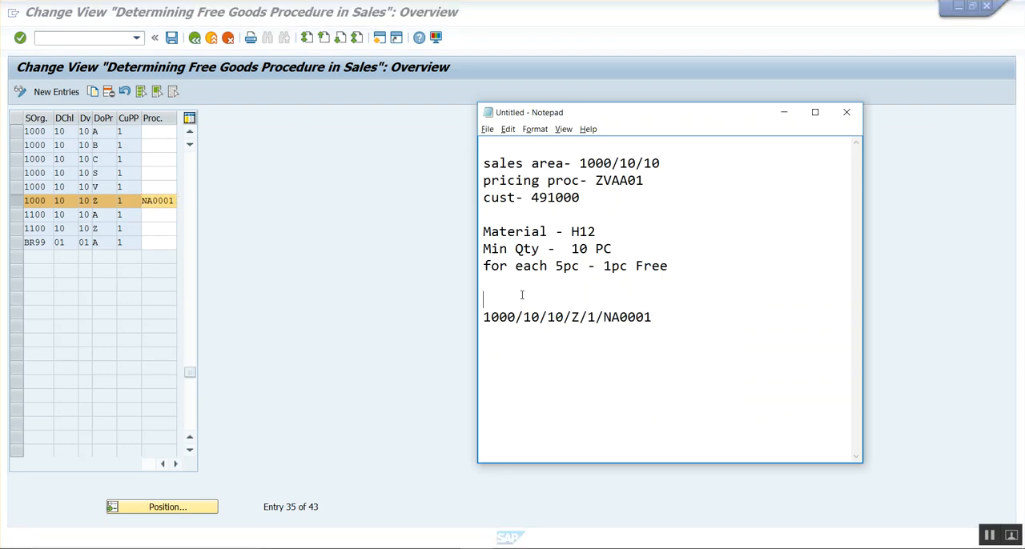
key(Return)
text(FREE GOODS PRID)
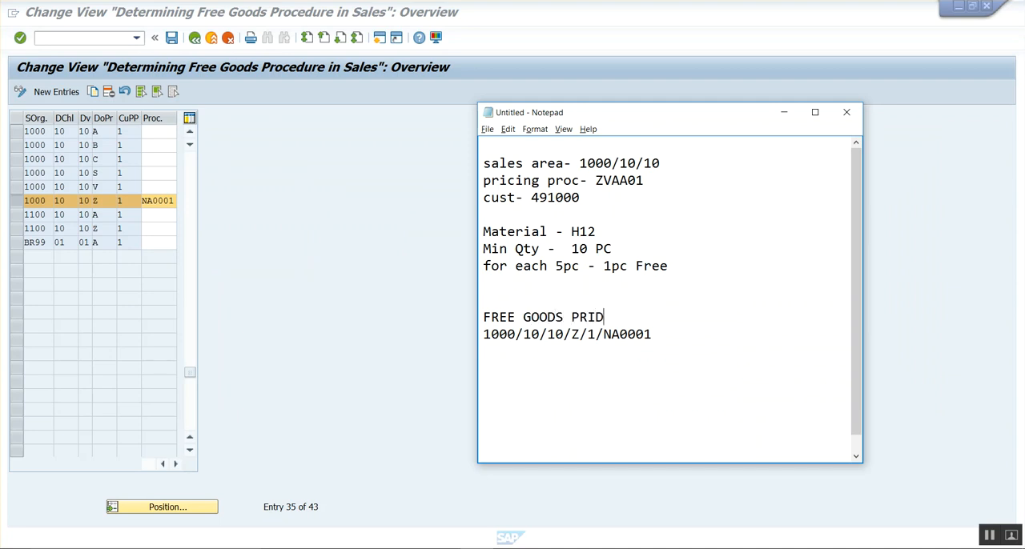
key(BackSpace)
text(C PROC DETERMINATION-)
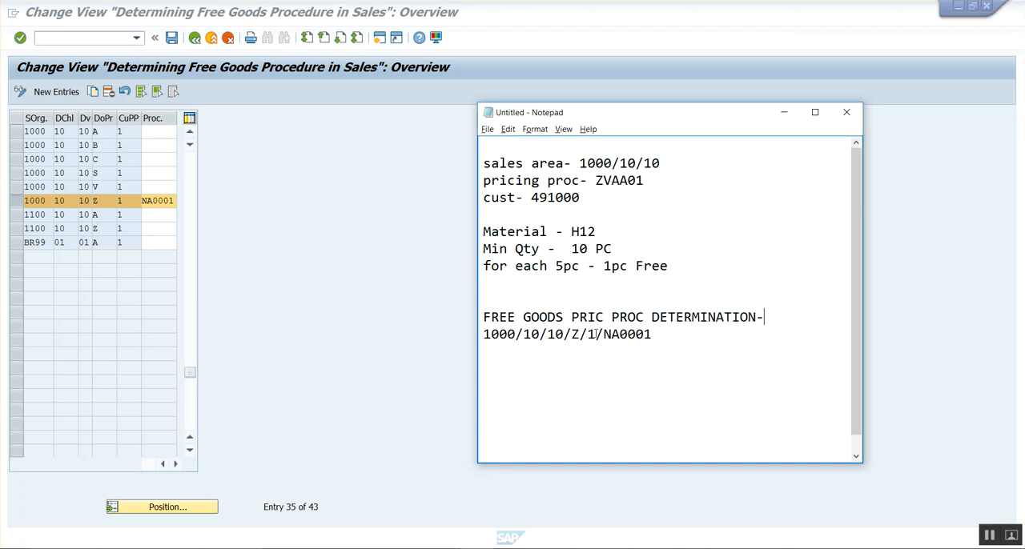
Leave the procedure determination, examine the item category assignment for free goods items, and return to the IMG.
click(217, 185)
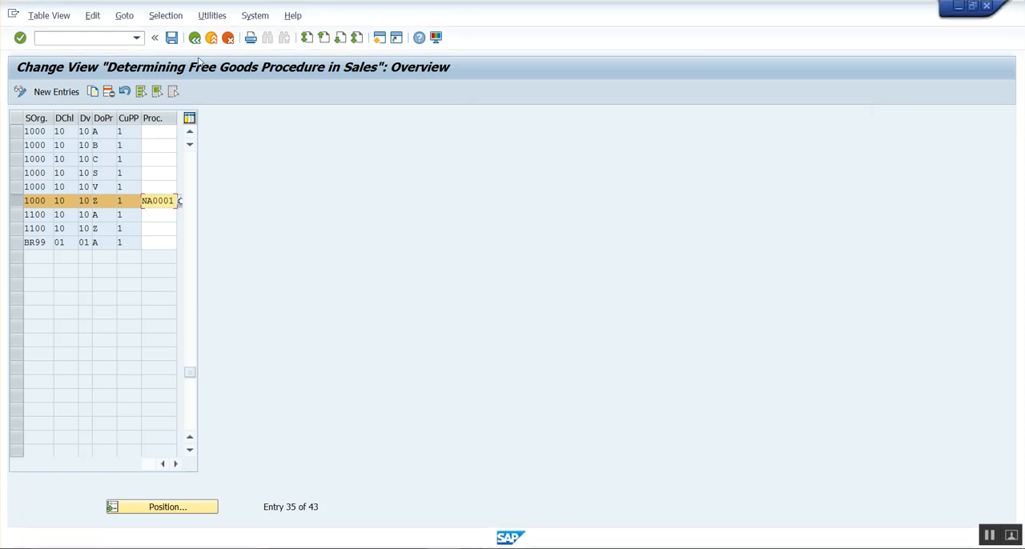
click(194, 38)
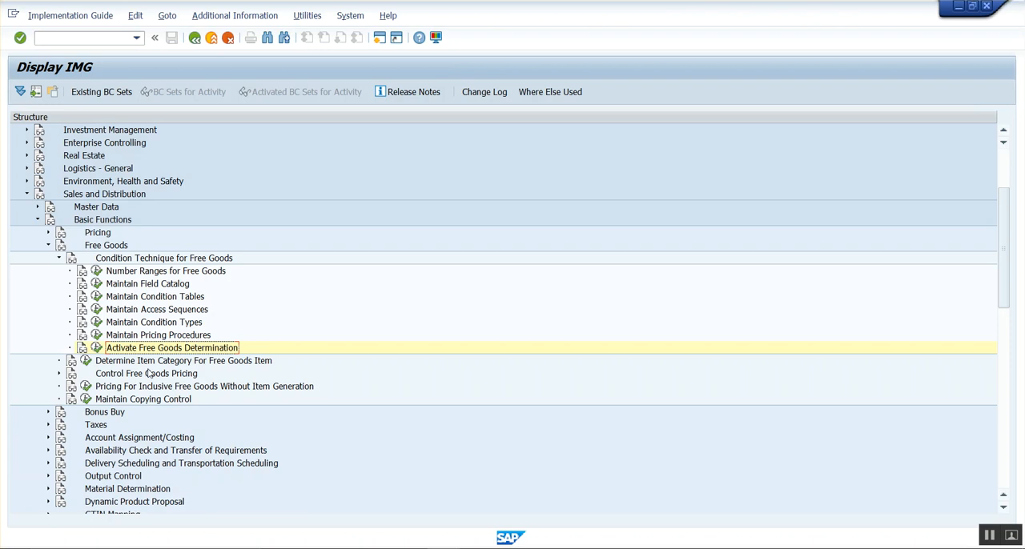
click(86, 361)
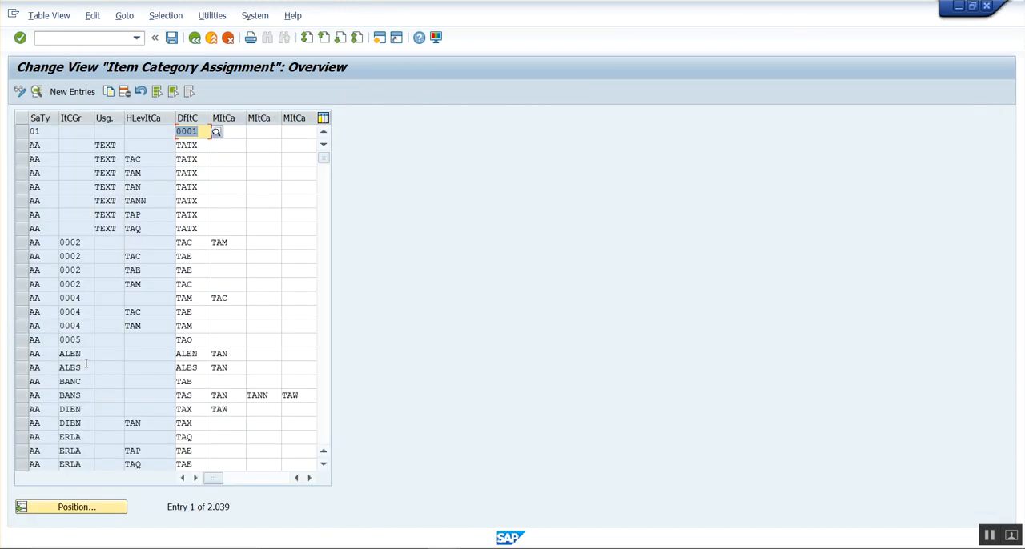
click(196, 39)
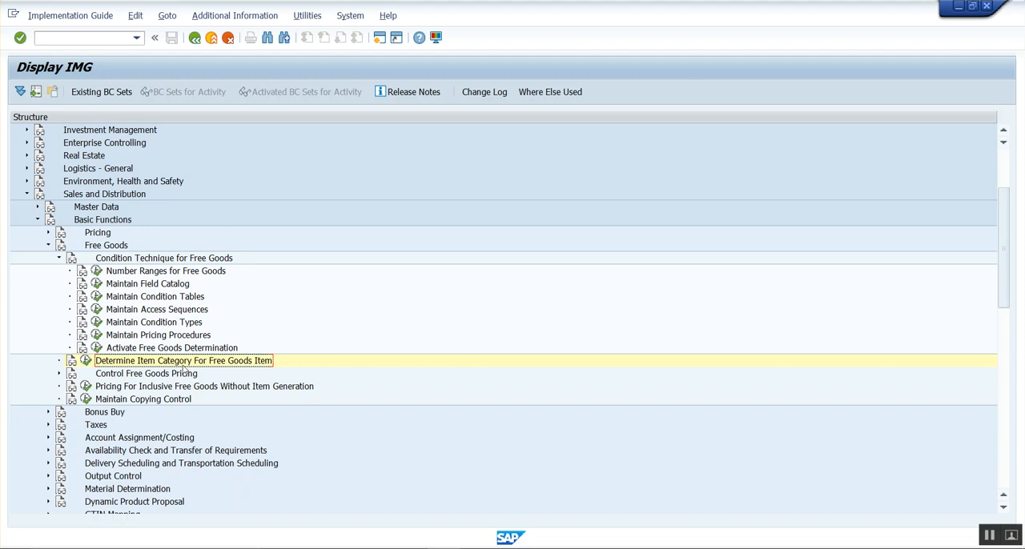
Open the control data of free goods pricing procedure NA0001 and go to condition type NA00 in step 10.
click(97, 335)
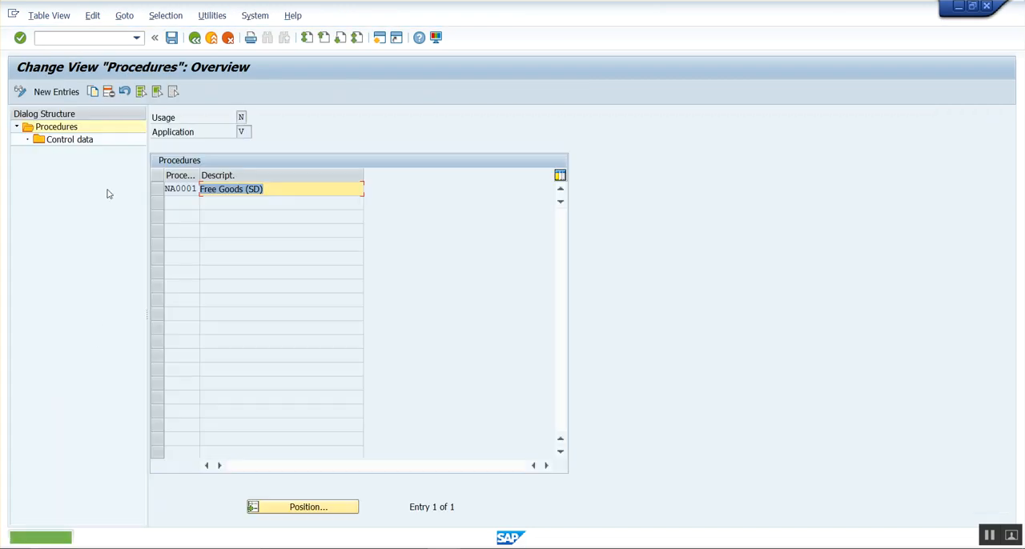
click(157, 189)
double_click(69, 141)
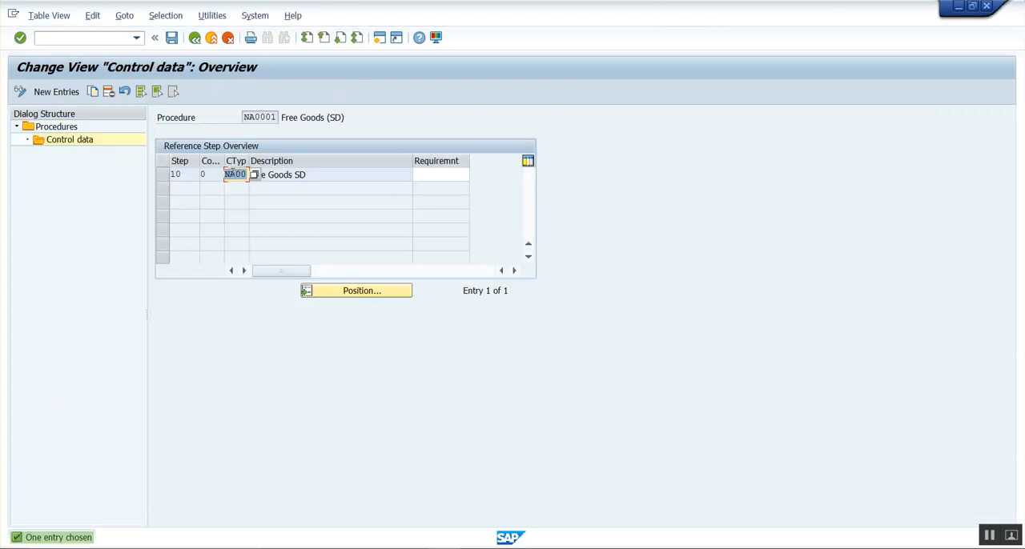
click(244, 174)
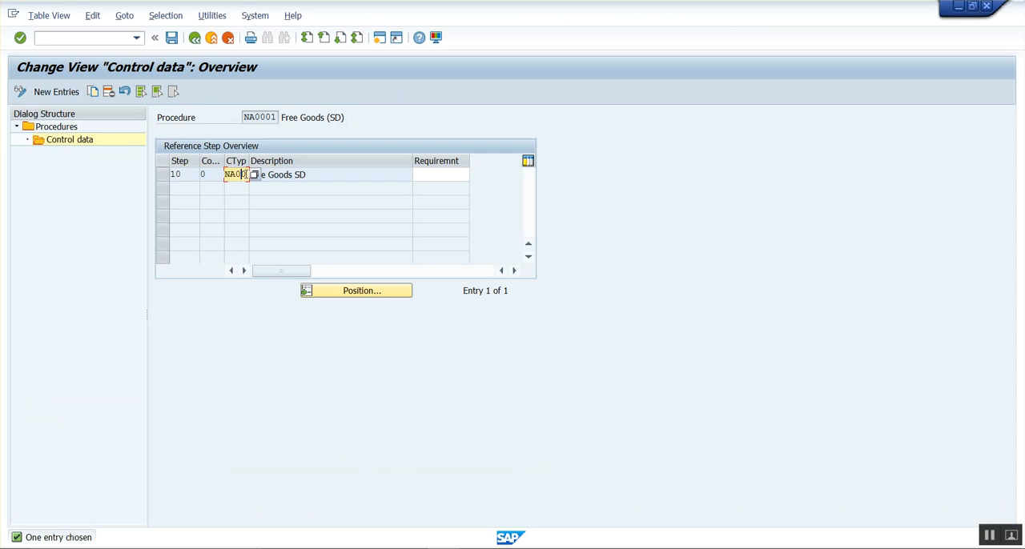
Add the line FREE GOOD COND TYPE- NA00 below the procedure determination in the notes.
drag(229, 174, 247, 174)
click(247, 174)
key(alt+Tab)
key(Return)
key(Return)
text(FREE GOOD COND TYPE- NA00)
key(alt+Tab)
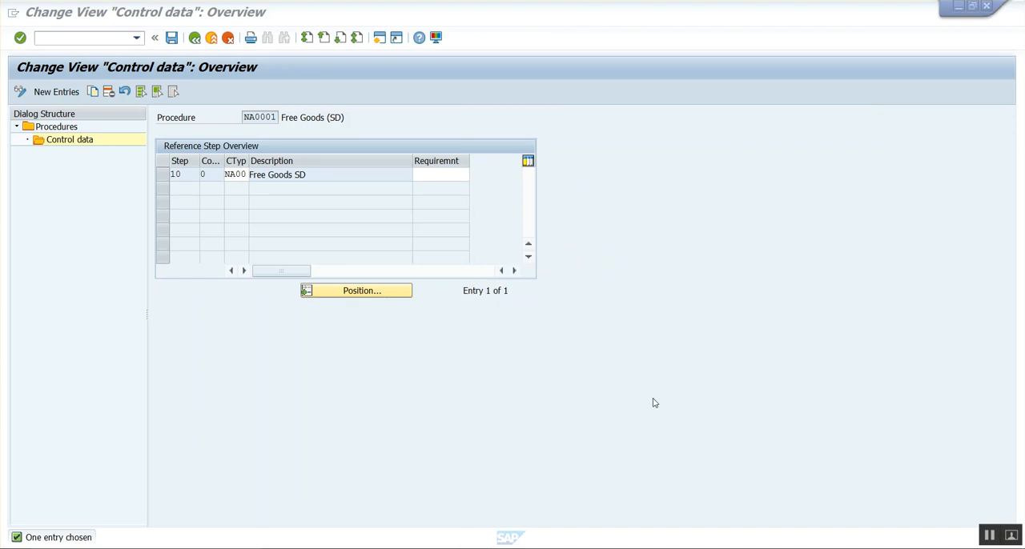
Leave the customizing for the SAP Easy Access screen, collapse the favorites and expand the Logistics folder.
click(197, 40)
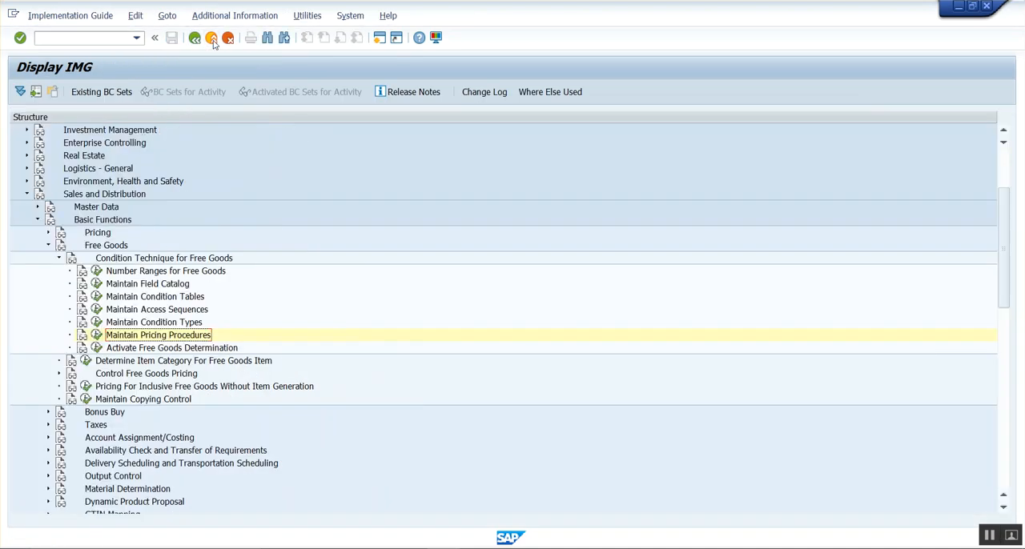
click(212, 42)
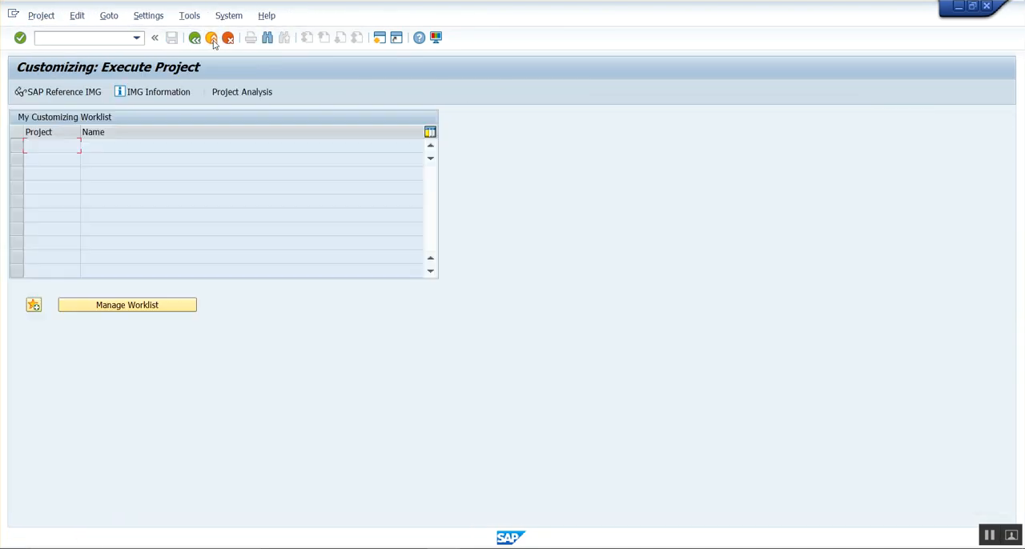
click(213, 40)
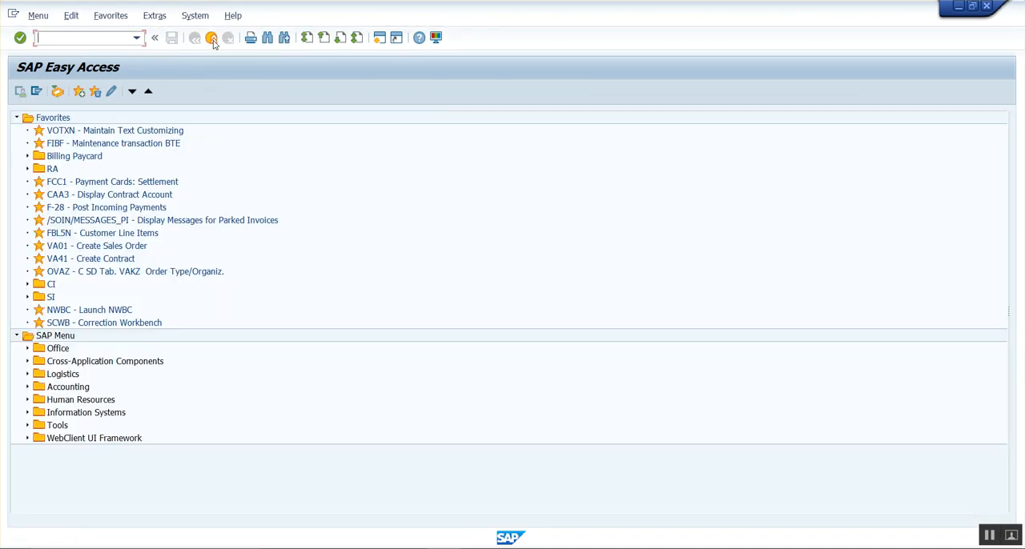
click(16, 117)
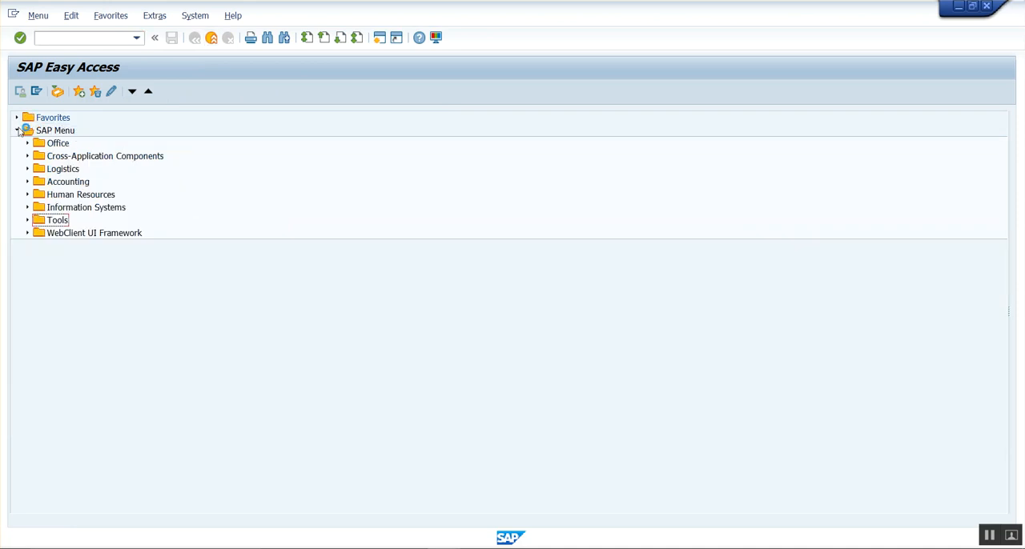
click(28, 169)
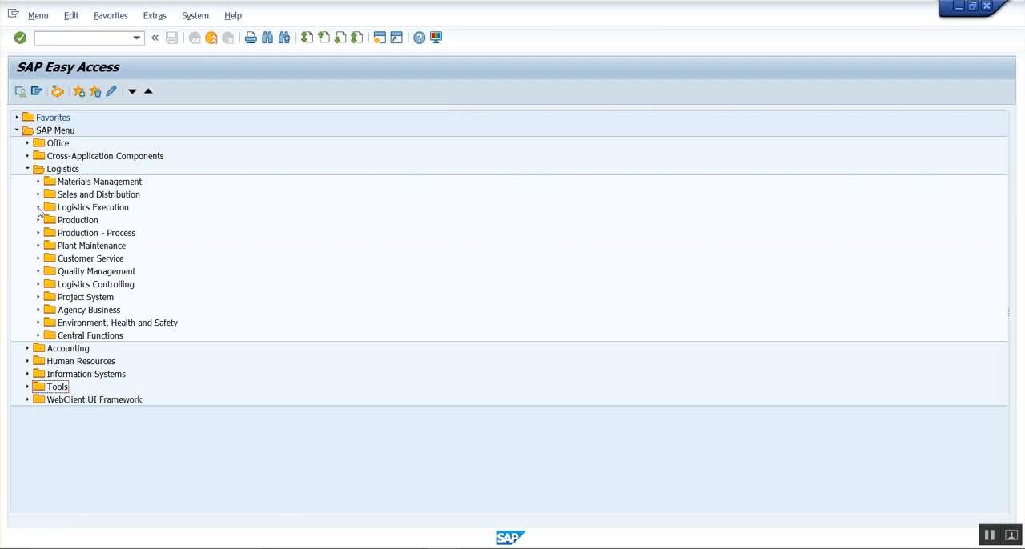
click(38, 207)
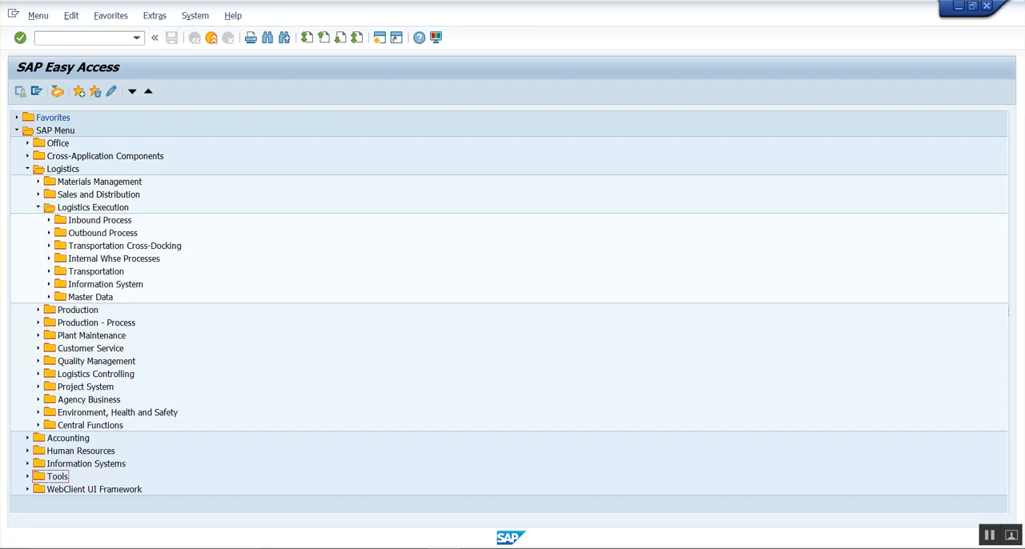
key(alt+Tab)
click(571, 248)
click(531, 199)
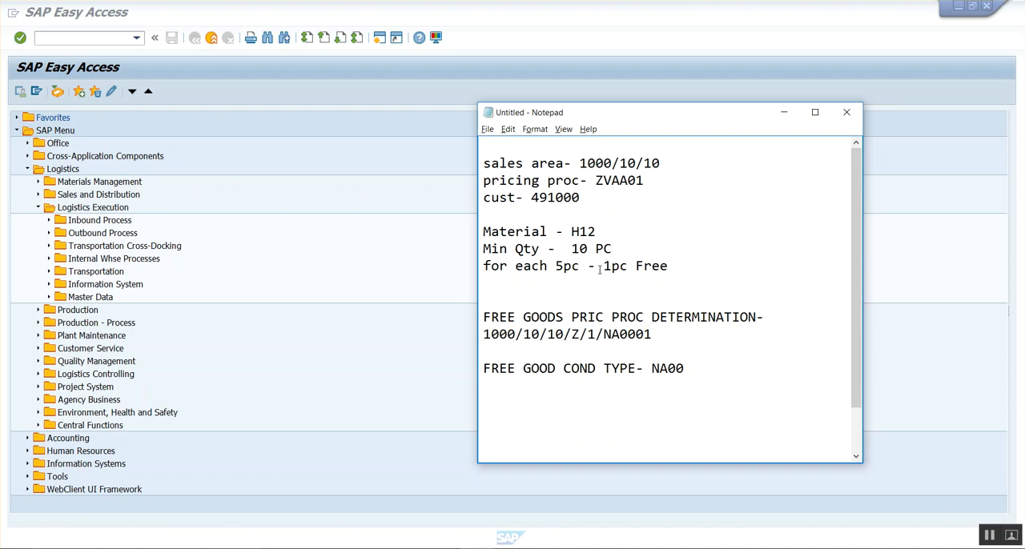
click(343, 270)
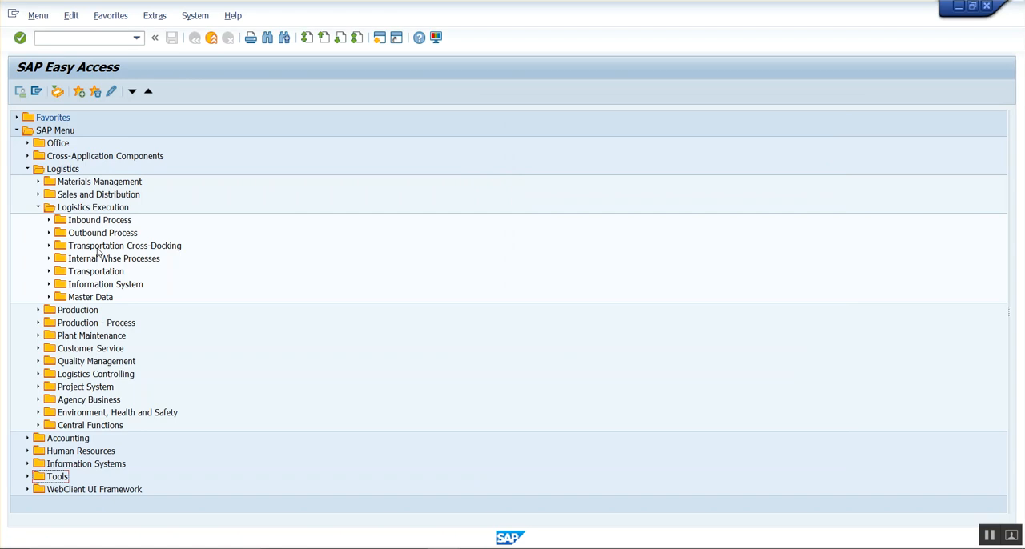
click(38, 208)
Start the free goods creation transaction VBN1 from the Sales and Distribution master data conditions.
click(38, 194)
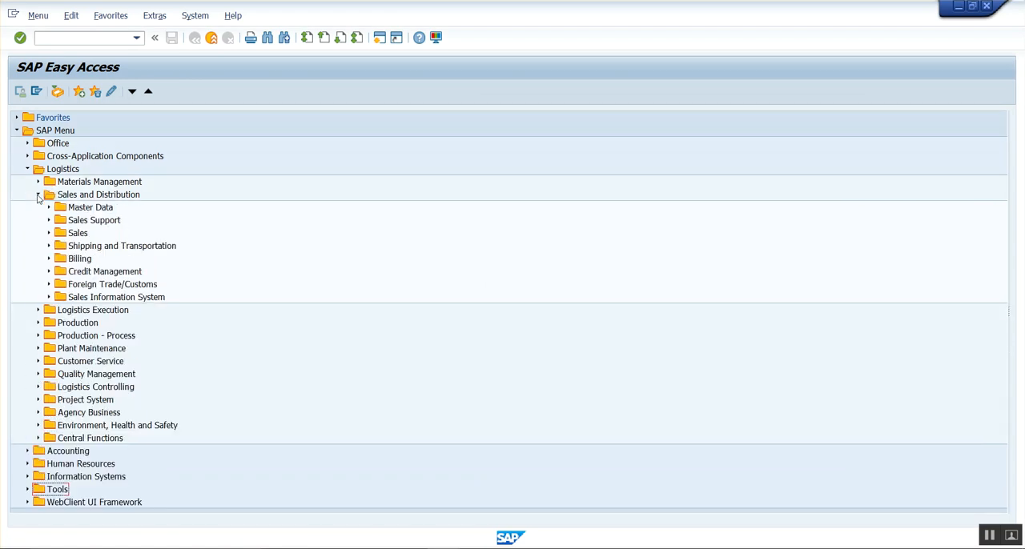
click(49, 208)
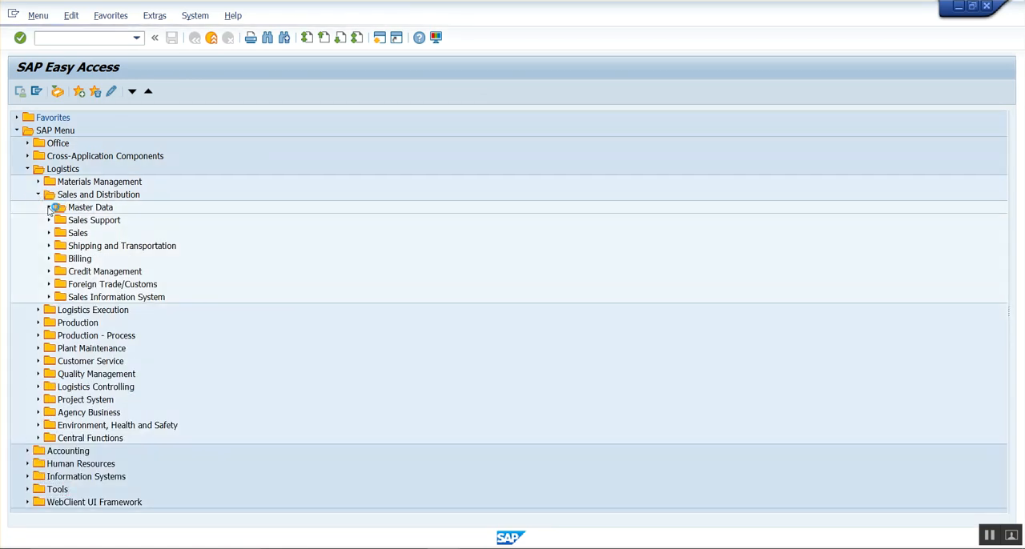
click(59, 247)
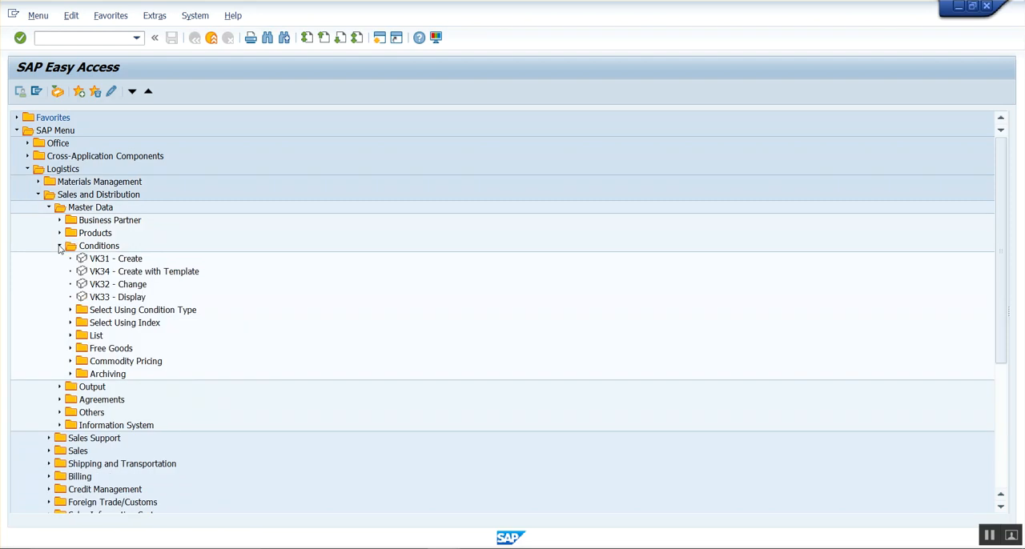
click(71, 349)
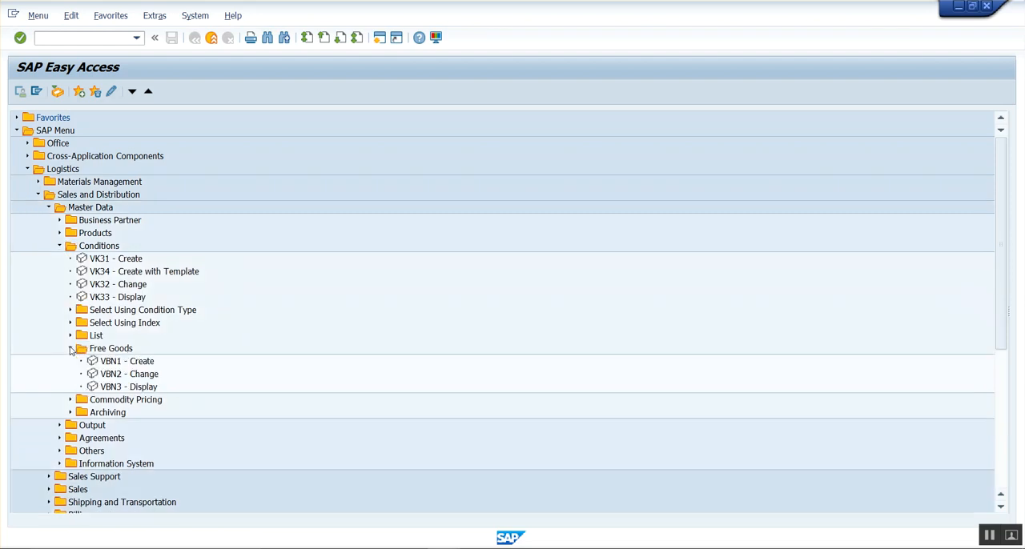
click(118, 363)
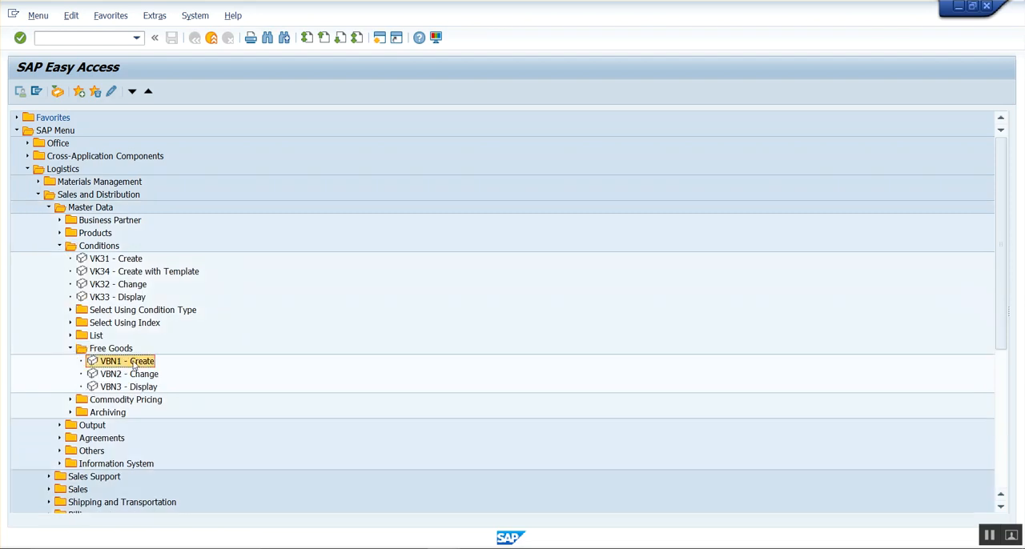
double_click(113, 363)
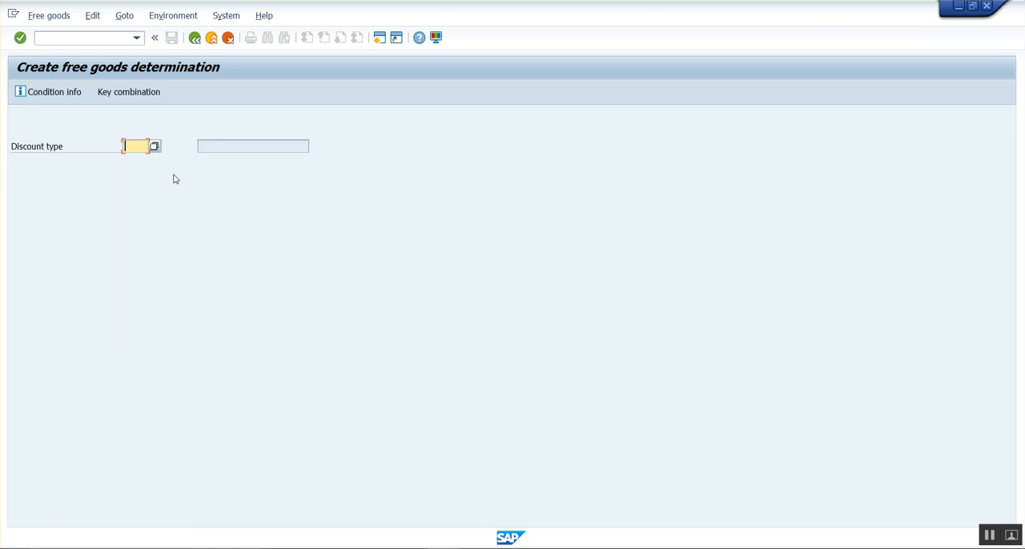
Copy condition type NA00 from the notes as the discount type and proceed to the free goods entry table.
key(alt+Tab)
drag(650, 369, 686, 368)
key(ctrl+c)
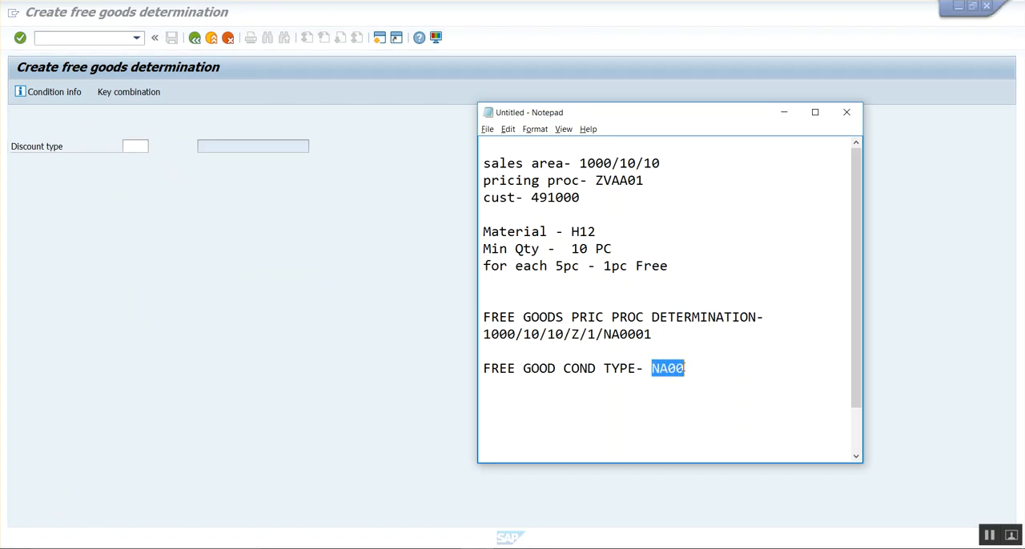
key(alt+Tab)
key(ctrl+v)
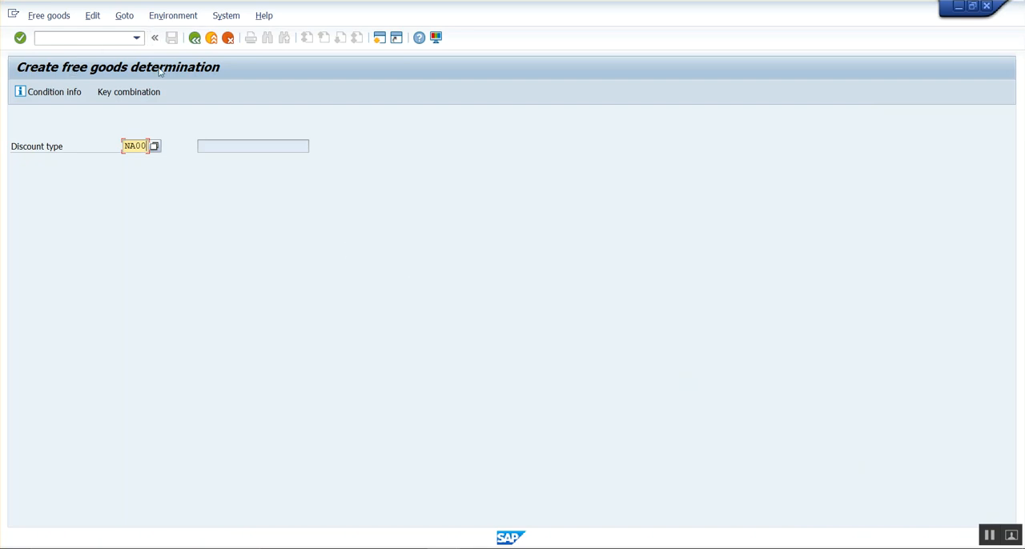
key(Return)
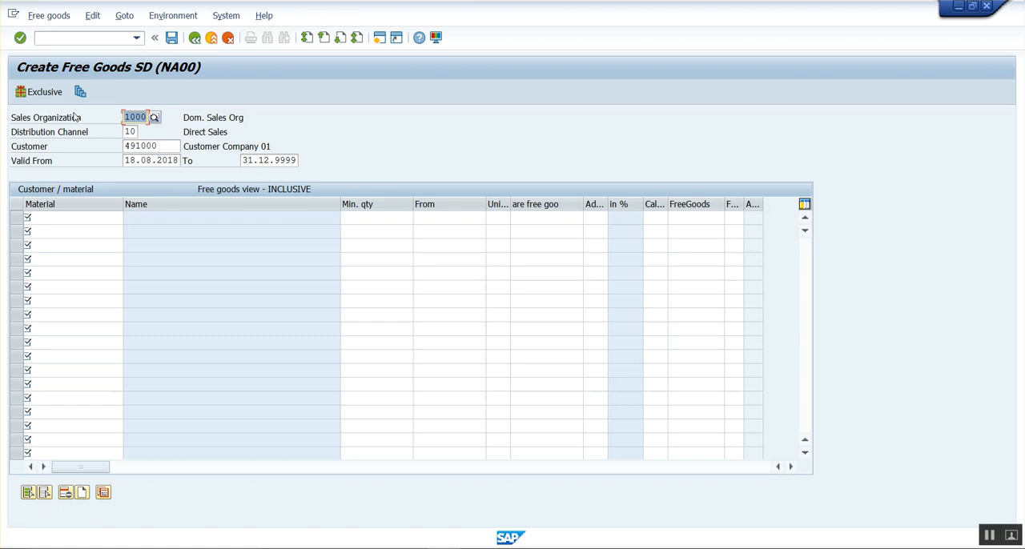
Add two lines to the notes below the condition type, reading INCLUSIVE- and EXCLUSIVE.
key(alt+Tab)
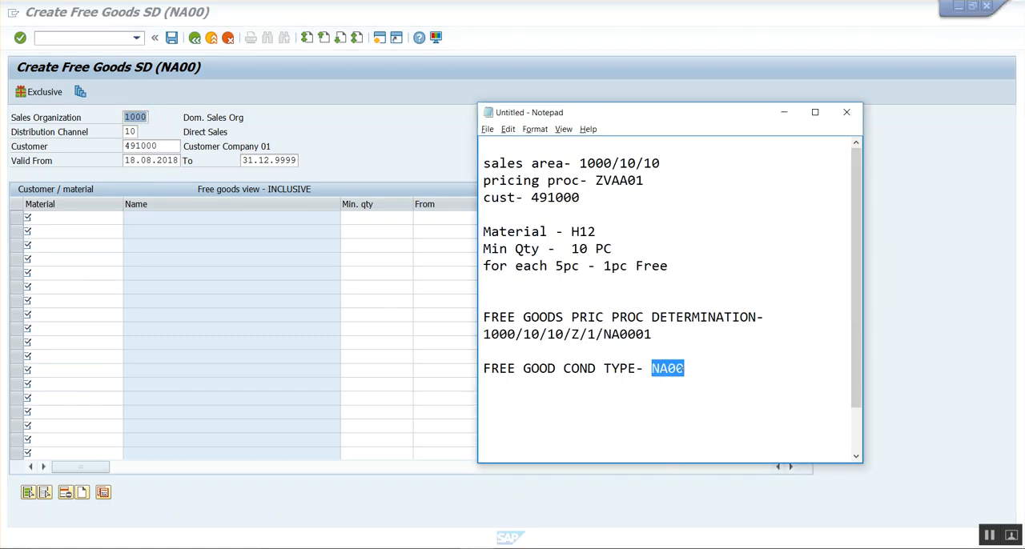
click(761, 380)
key(Return)
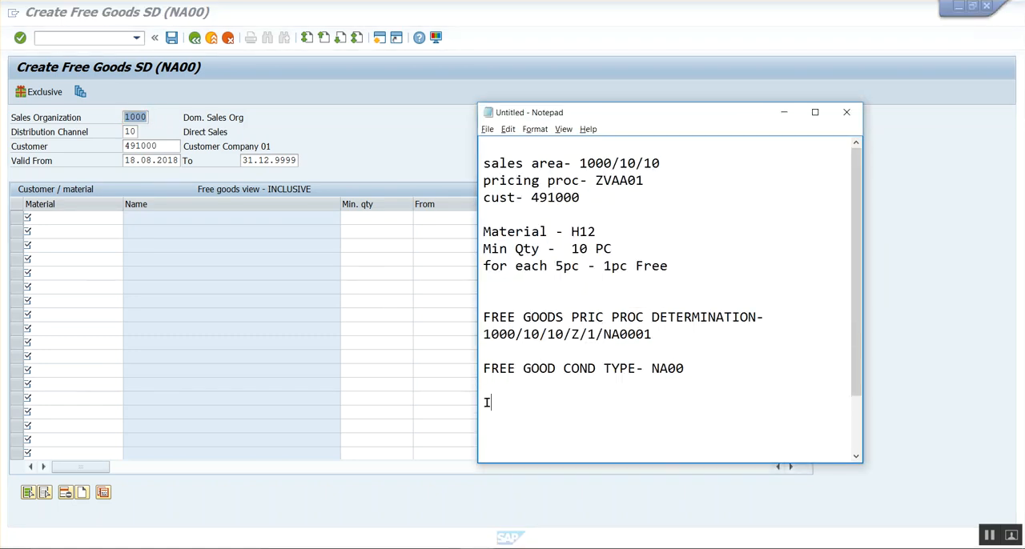
text(INCLUSIVE)
key(Return)
text(EXCLUSIVE)
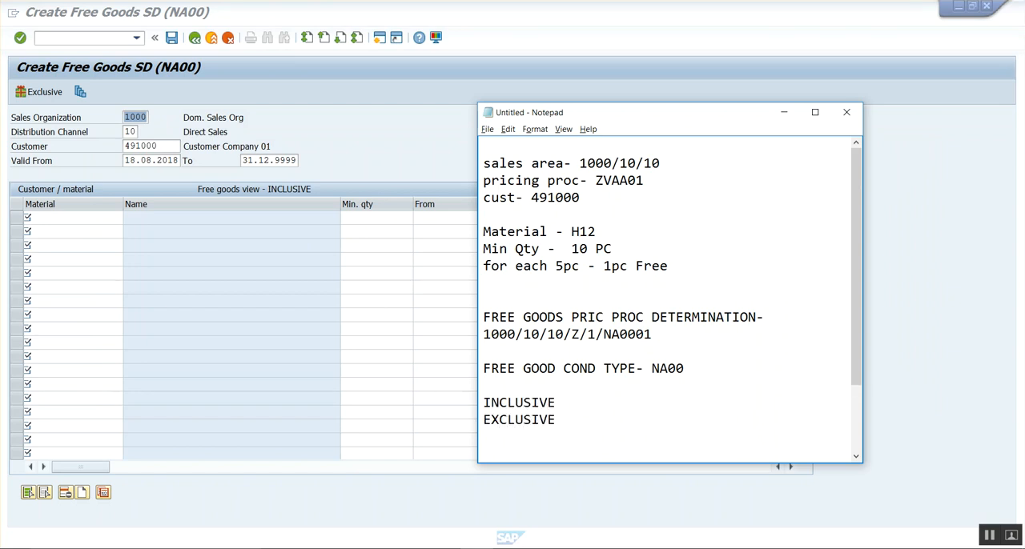
text(-)
Switch to the standard order and compare the H12 order quantity with the minimum quantity and free goods rule in the notes.
click(430, 519)
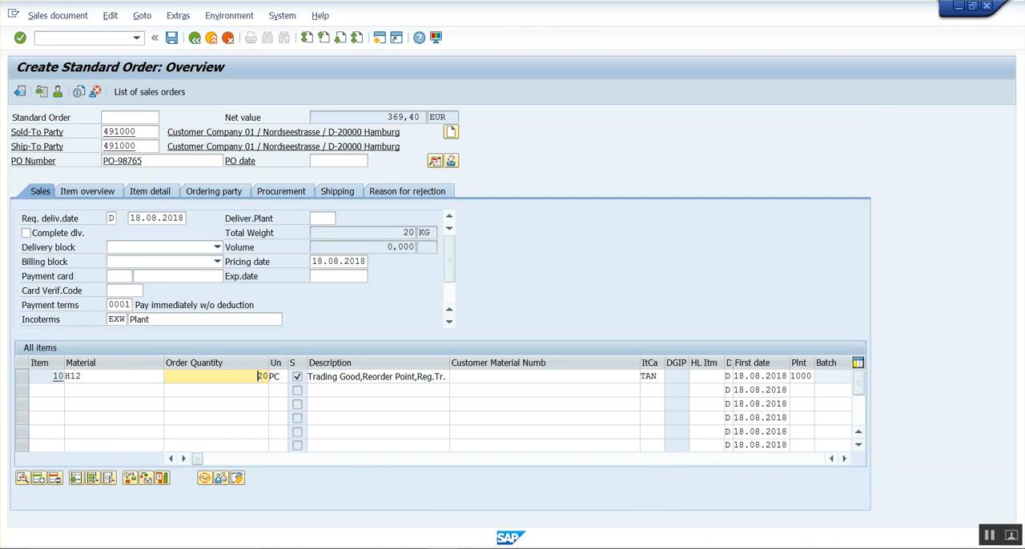
click(519, 546)
click(567, 405)
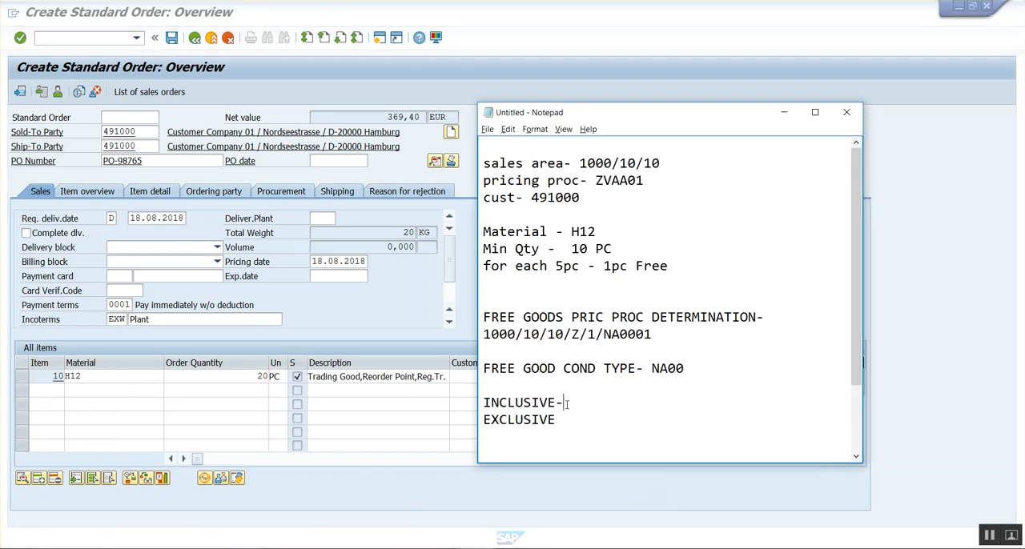
click(565, 248)
drag(565, 249, 612, 248)
click(617, 248)
drag(556, 266, 655, 284)
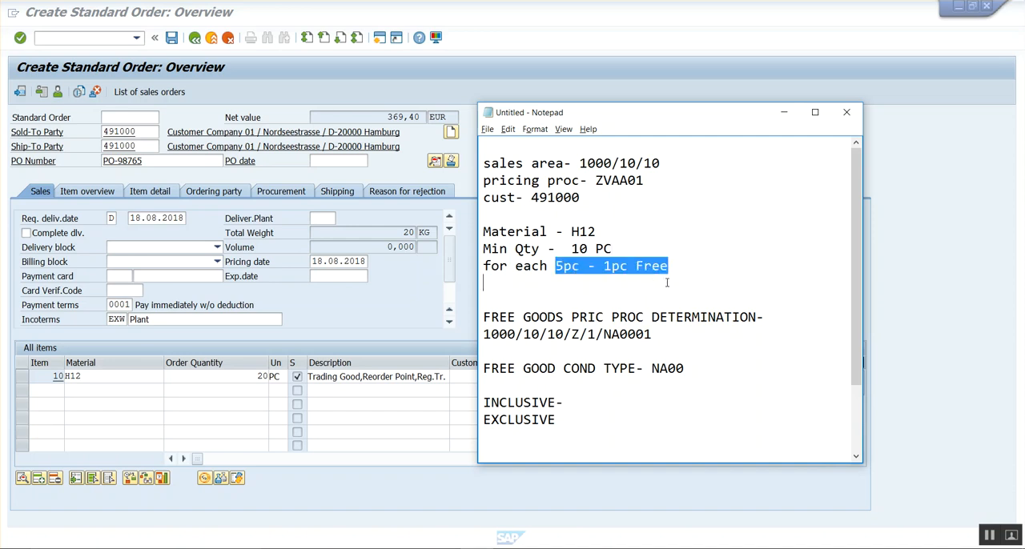
click(686, 270)
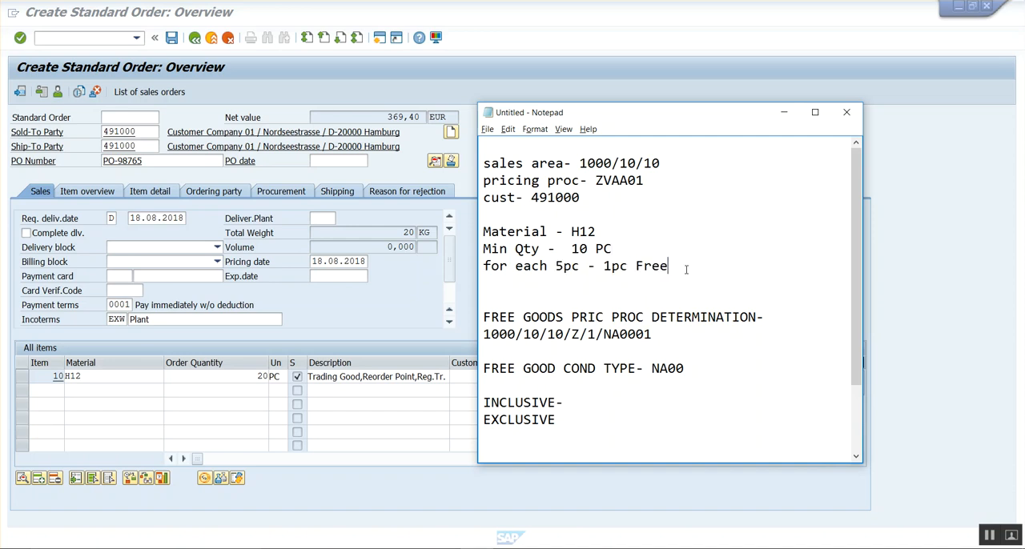
click(247, 381)
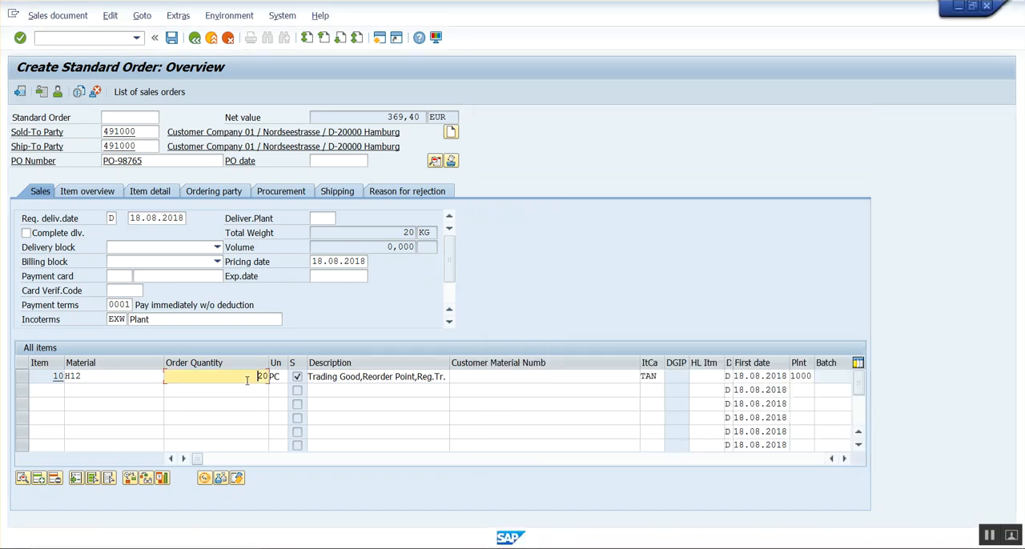
key(alt+Tab)
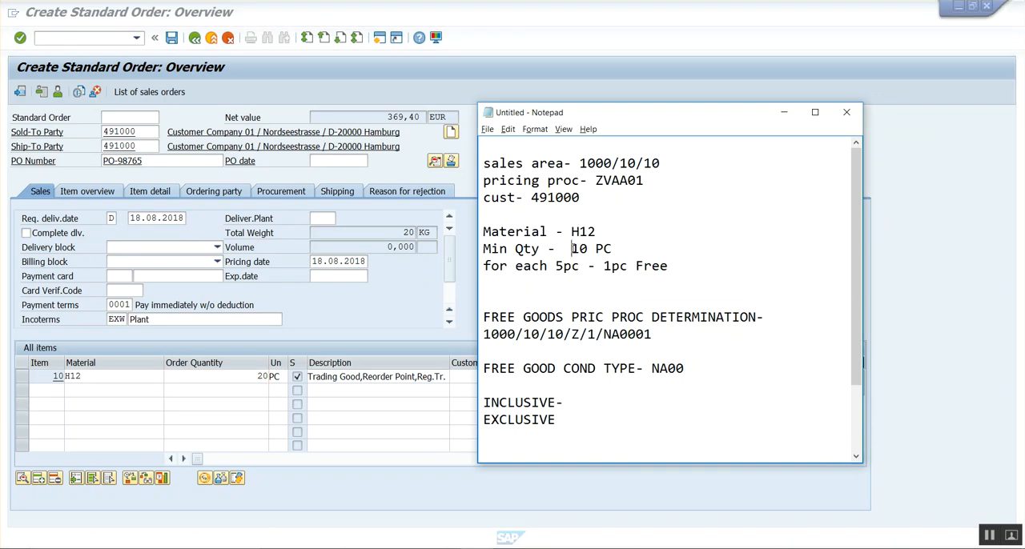
click(582, 269)
click(622, 296)
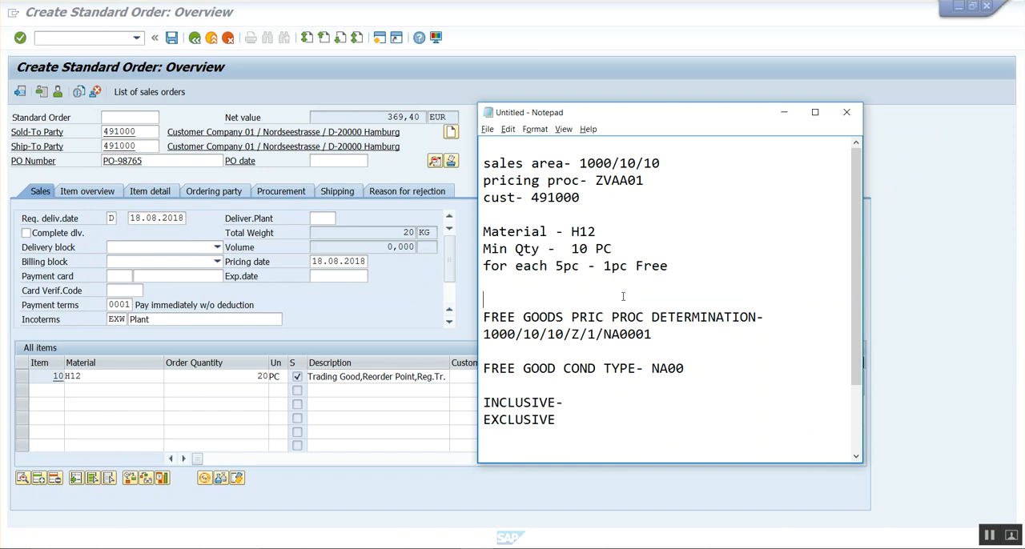
Complete the INCLUSIVE line in the notes with 20PC- 16PC PRICE , 4PC - FREE.
click(570, 402)
text(20PC-   16PC PRIC)
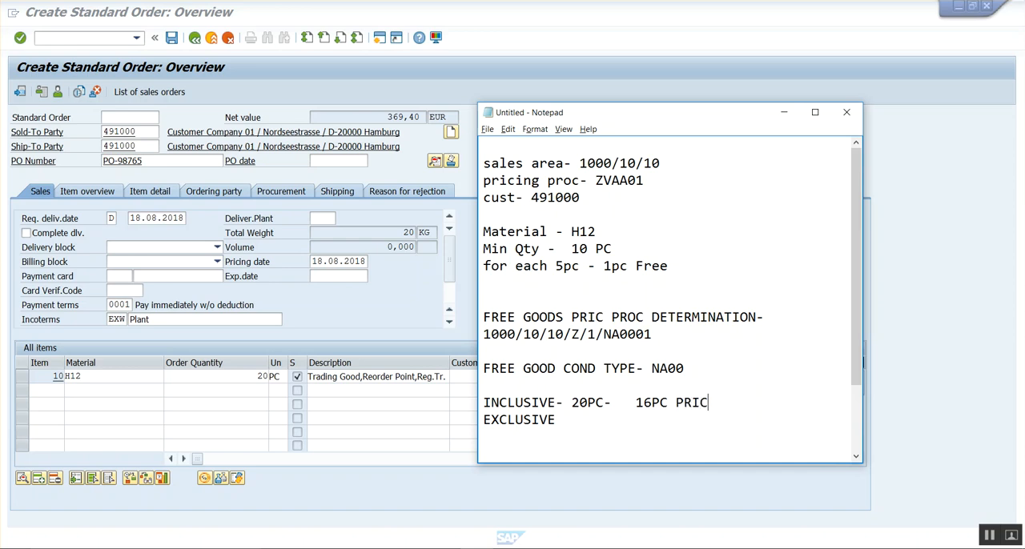
text(E , 4PC - FREE)
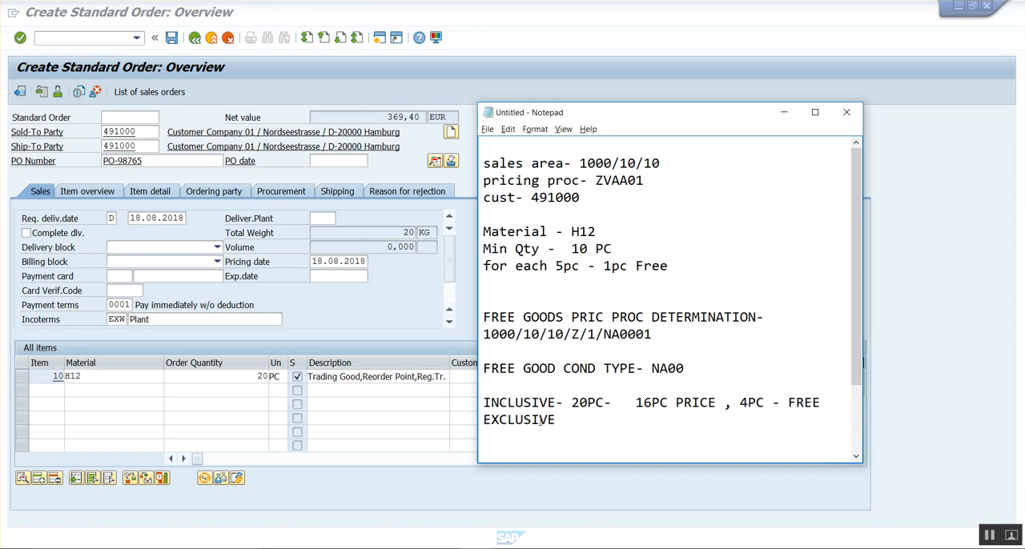
Complete the EXCLUSIVE line in the notes with - 20PC- 20PC PRICE, 4PC- FREE.
click(567, 420)
text(- 20PC-   20PC PRICE)
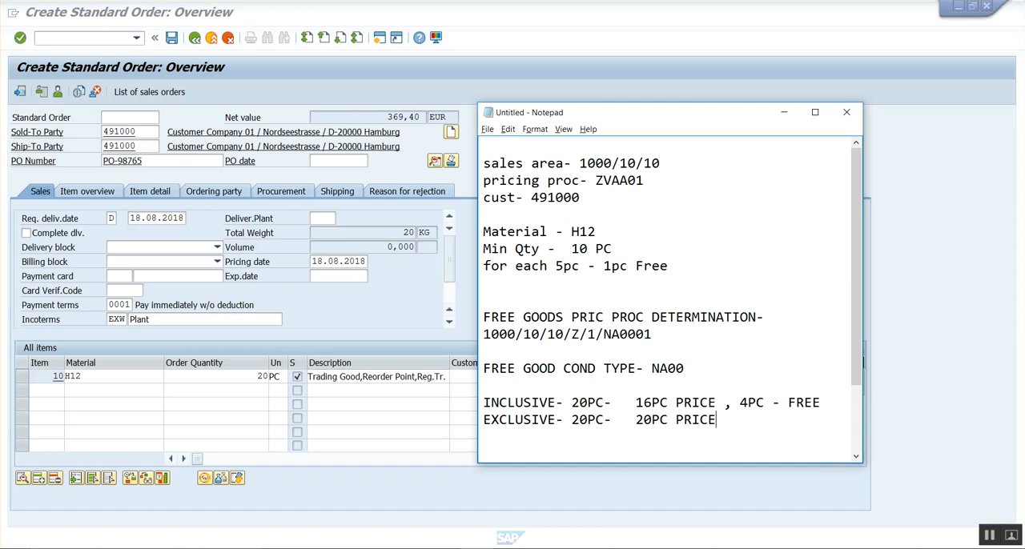
text(,  4PC- FREE)
Review the inclusive and exclusive examples in the notes and return to the Create Free Goods SD (NA00) entry screen.
click(602, 420)
drag(563, 402, 611, 403)
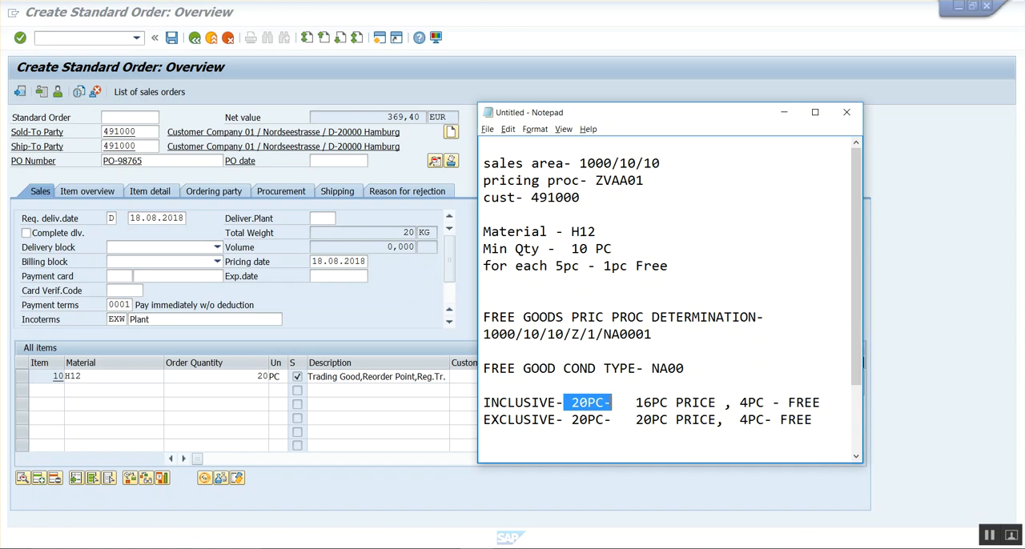
click(614, 403)
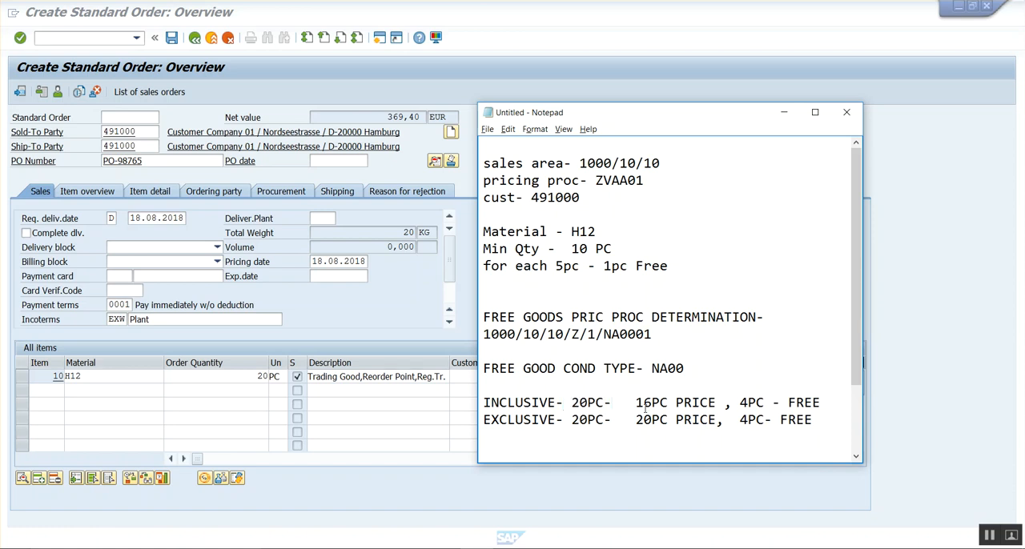
click(635, 403)
drag(484, 403, 830, 403)
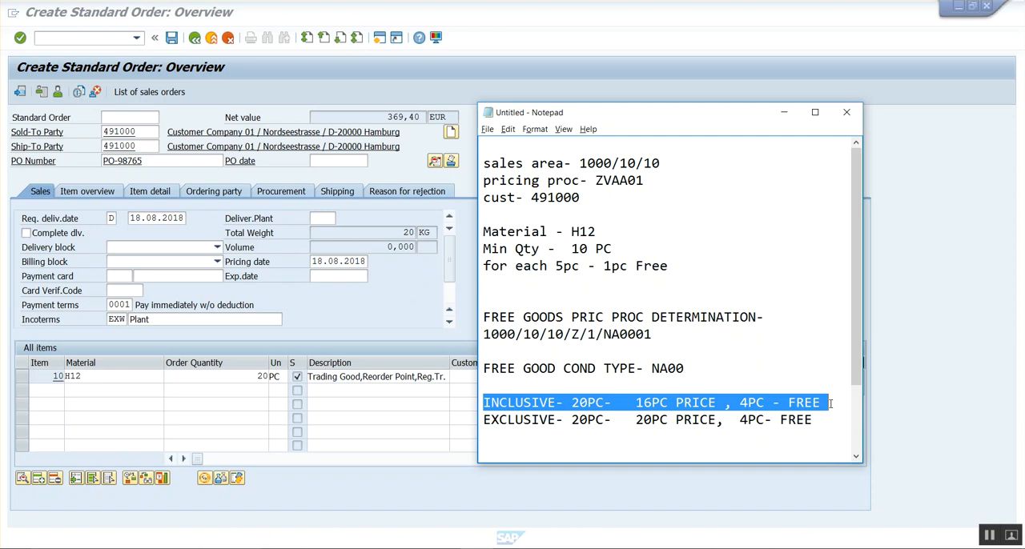
click(830, 402)
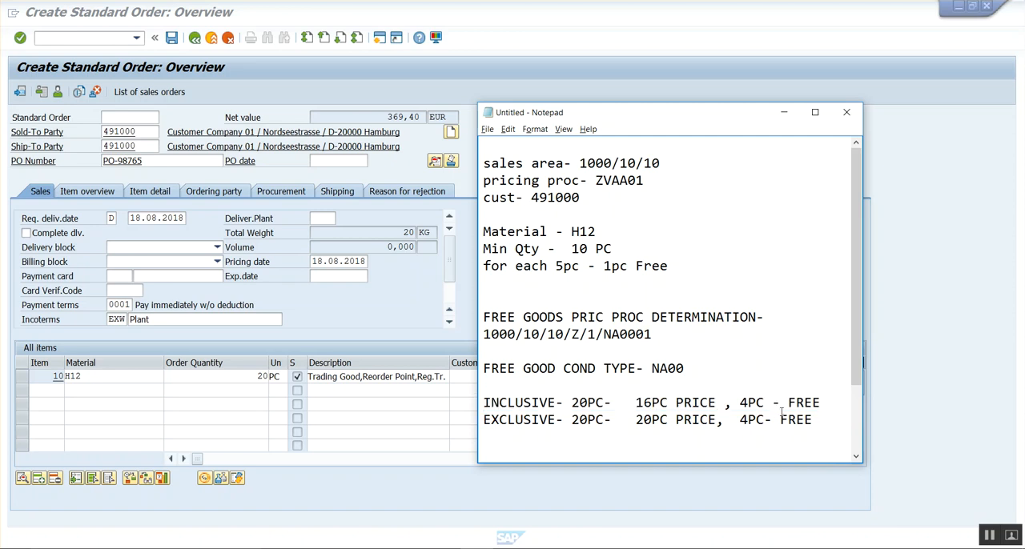
mouse_move(552, 544)
click(604, 504)
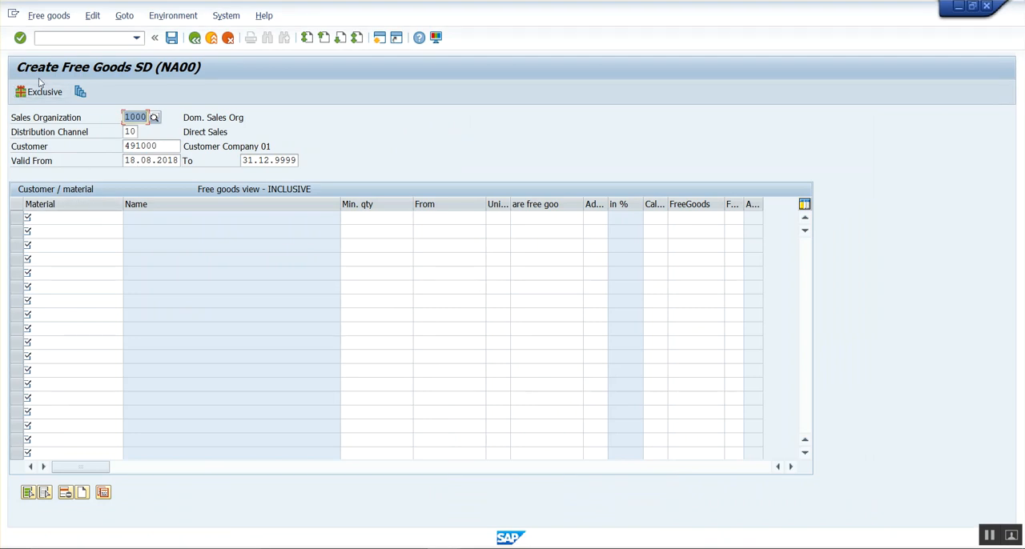
Copy material H12 from the notes into the first row of the inclusive free goods table.
click(71, 218)
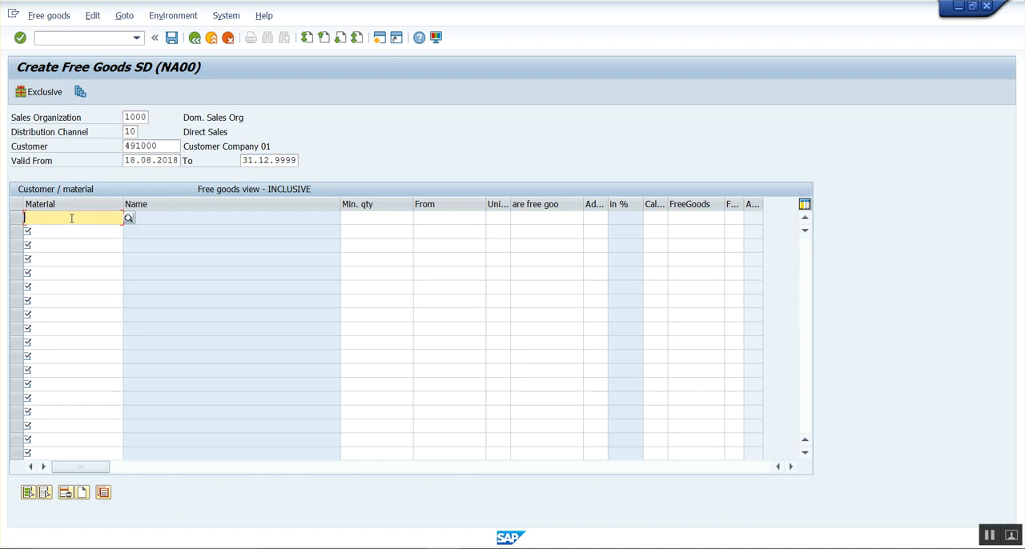
key(alt+Tab)
key(alt+Tab)
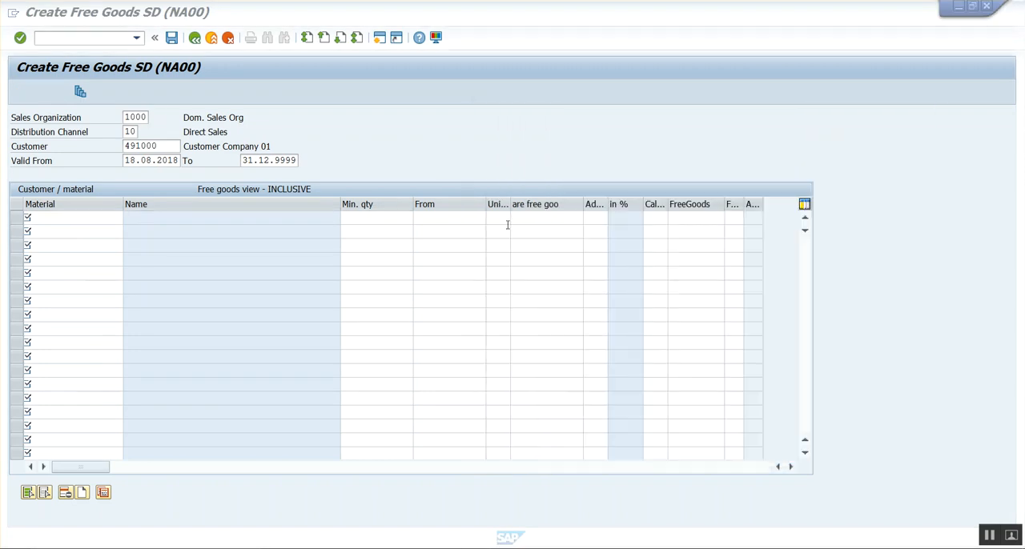
key(alt+Tab)
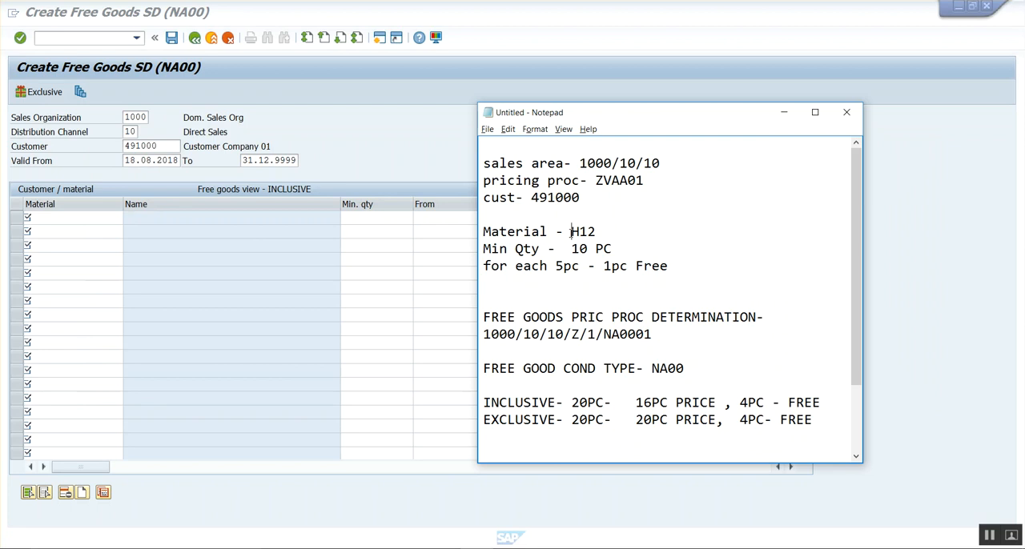
drag(571, 232, 626, 233)
key(ctrl+c)
key(alt+Tab)
key(ctrl+v)
key(Tab)
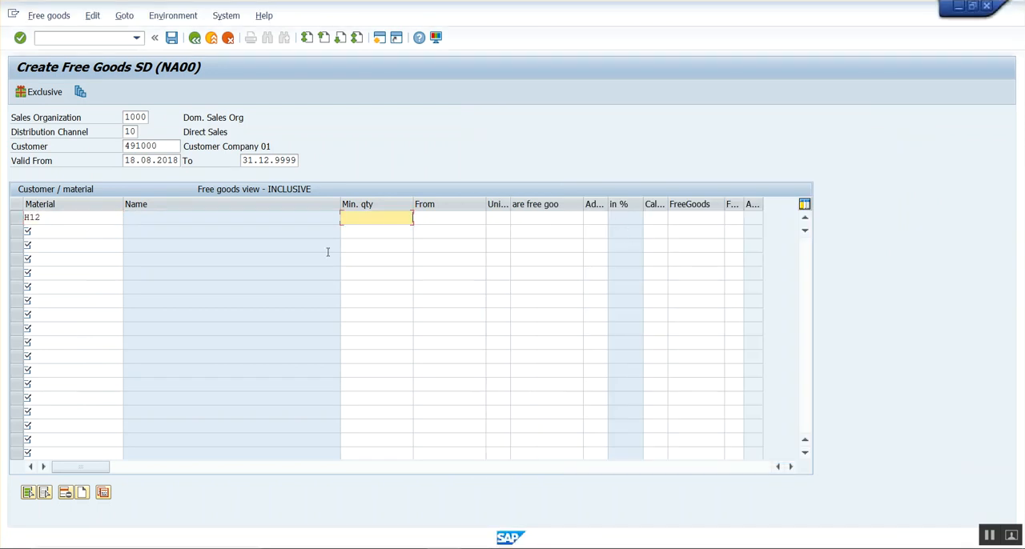
Set the H12 row to minimum quantity 10, from 5 PC, with 1 as the free goods quantity, and confirm the entries.
text(10)
key(Tab)
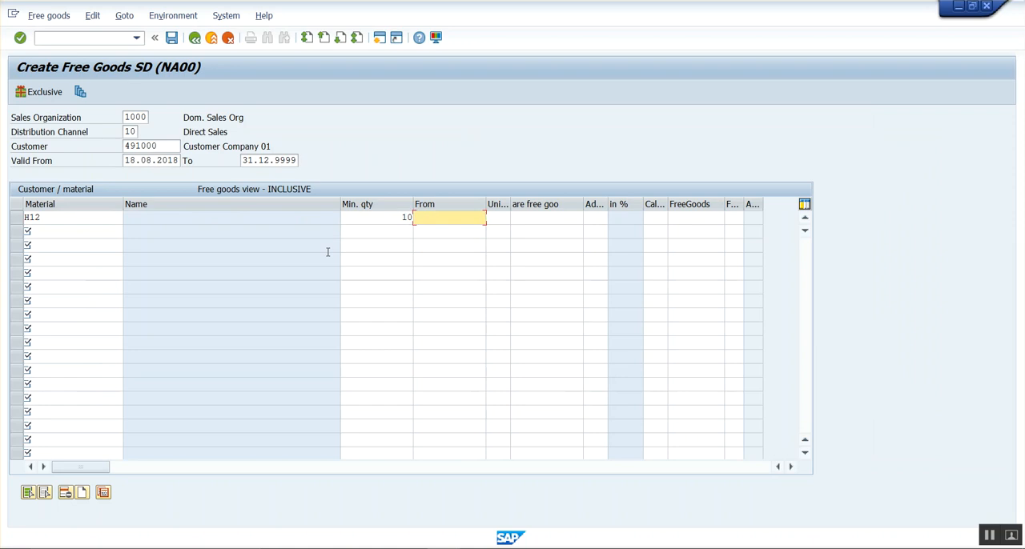
text(5)
key(Tab)
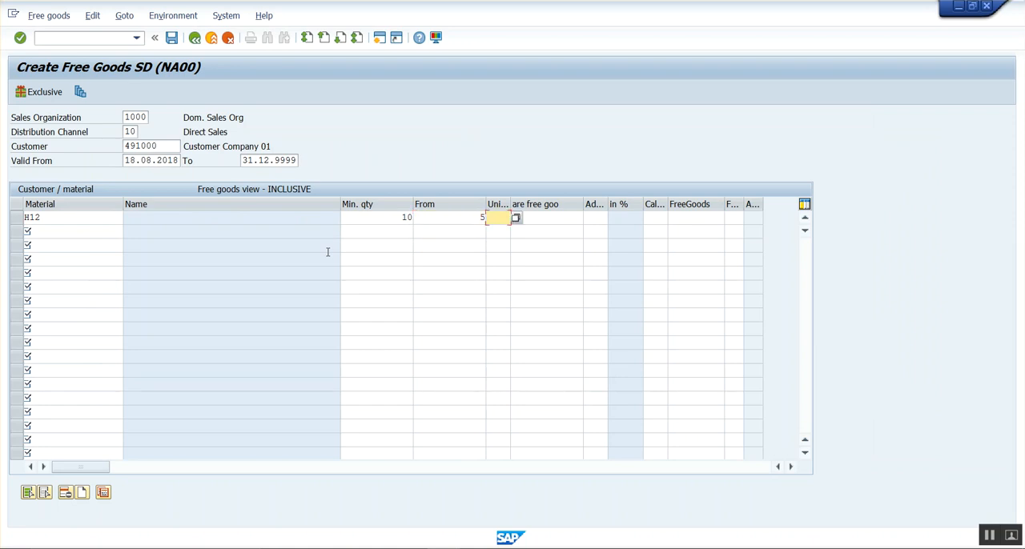
text(PC)
key(Tab)
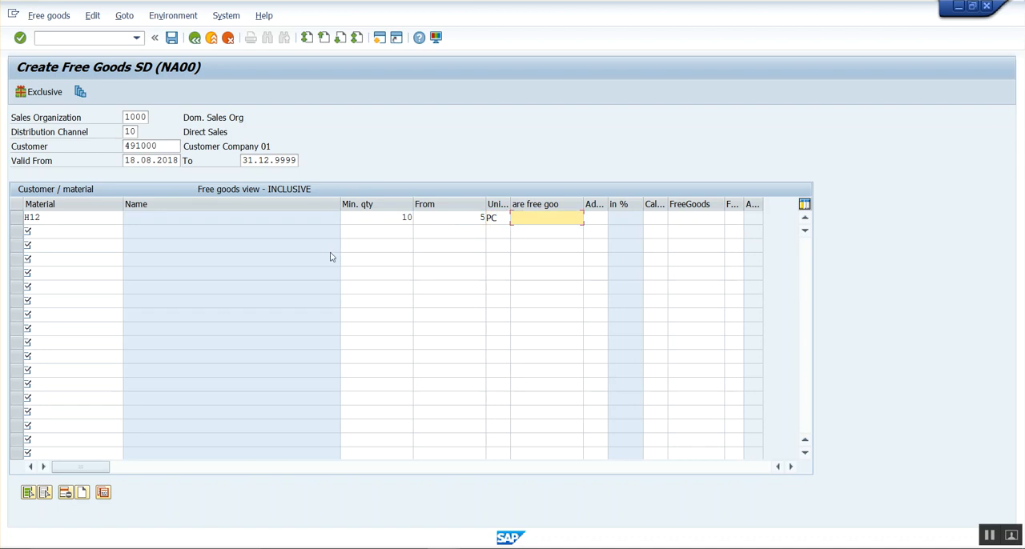
text(1)
key(Return)
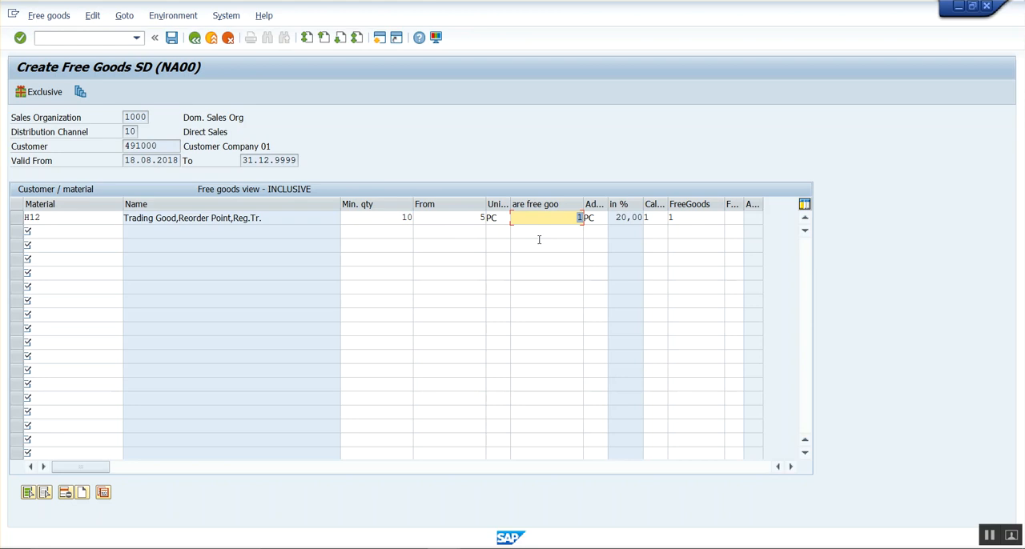
Widen the Calc.Rule column and look through the available calculation rules for the H12 row without changing the rule.
double_click(669, 205)
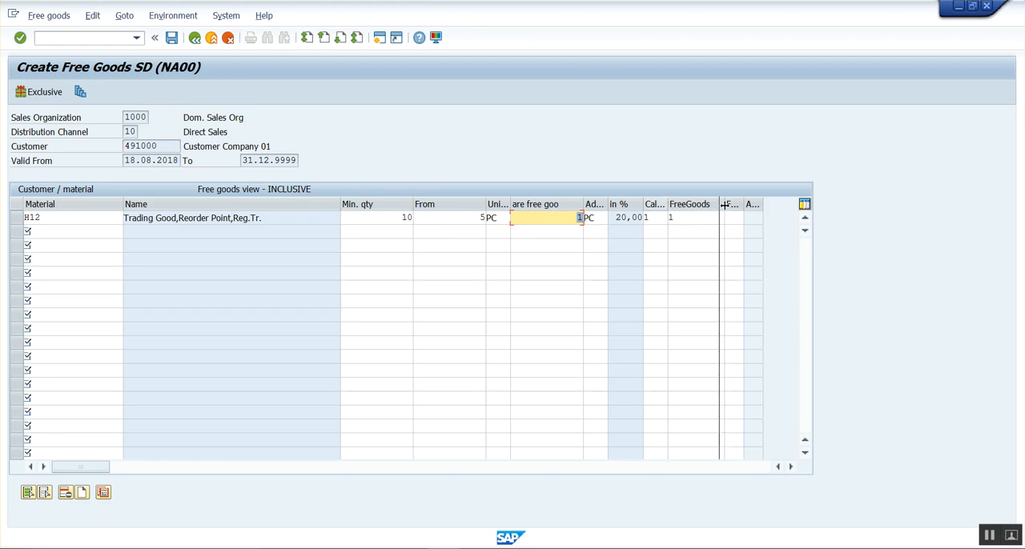
click(690, 217)
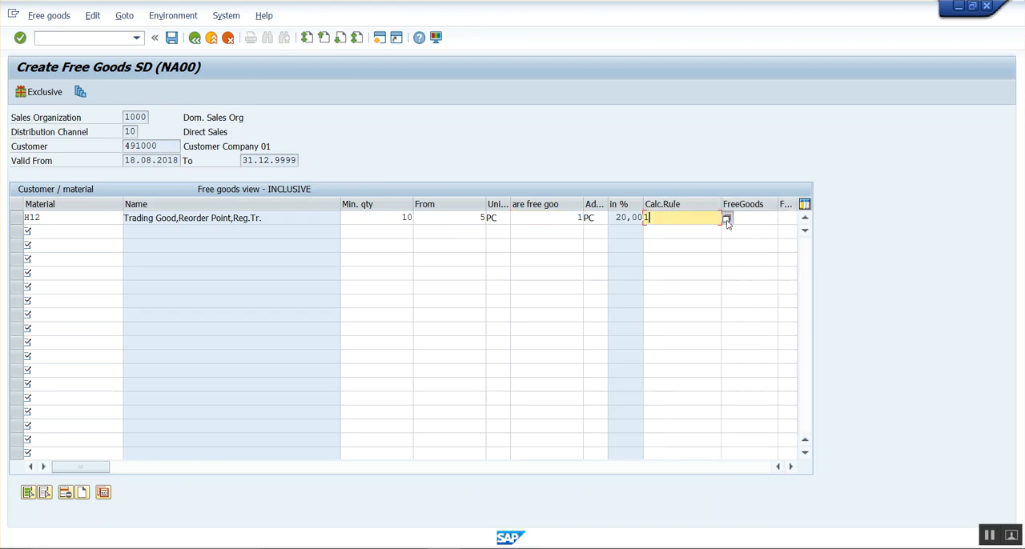
click(725, 218)
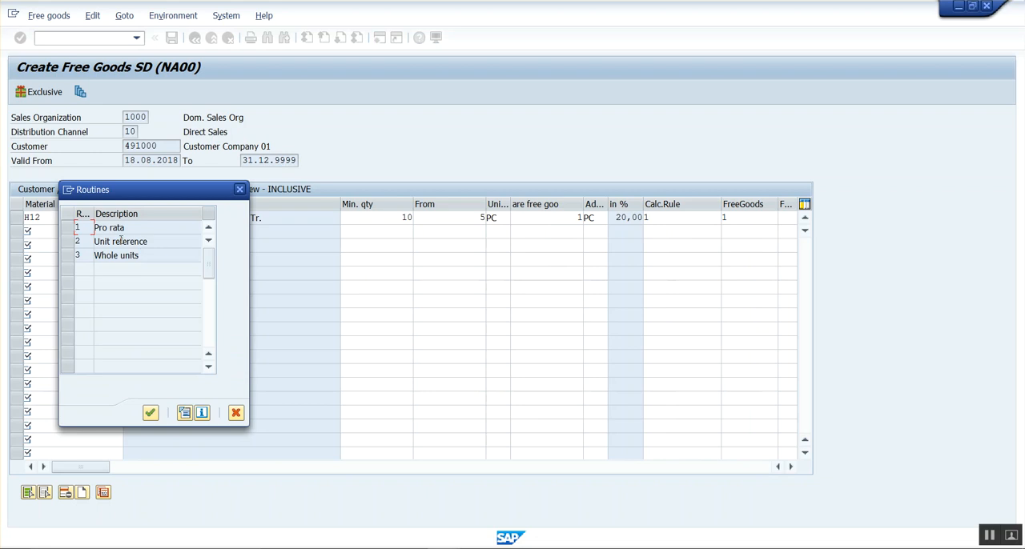
click(149, 242)
click(235, 413)
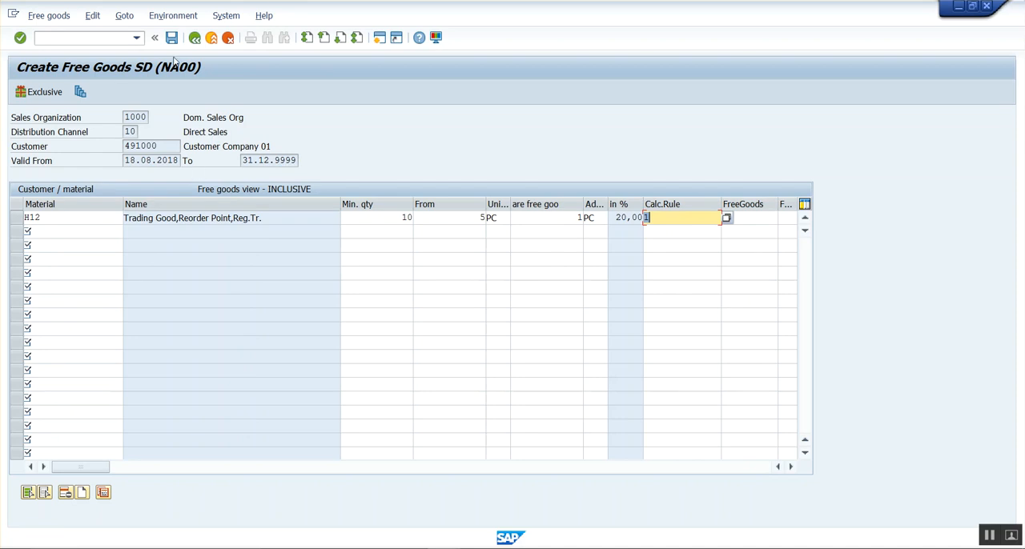
Save the H12 free goods record and display it to check its entries.
click(172, 39)
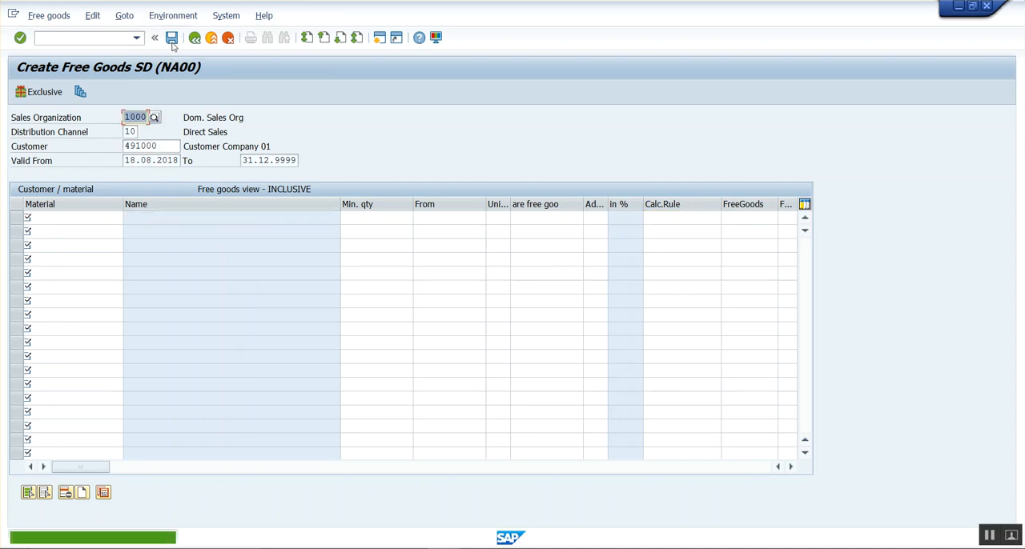
click(54, 21)
click(58, 71)
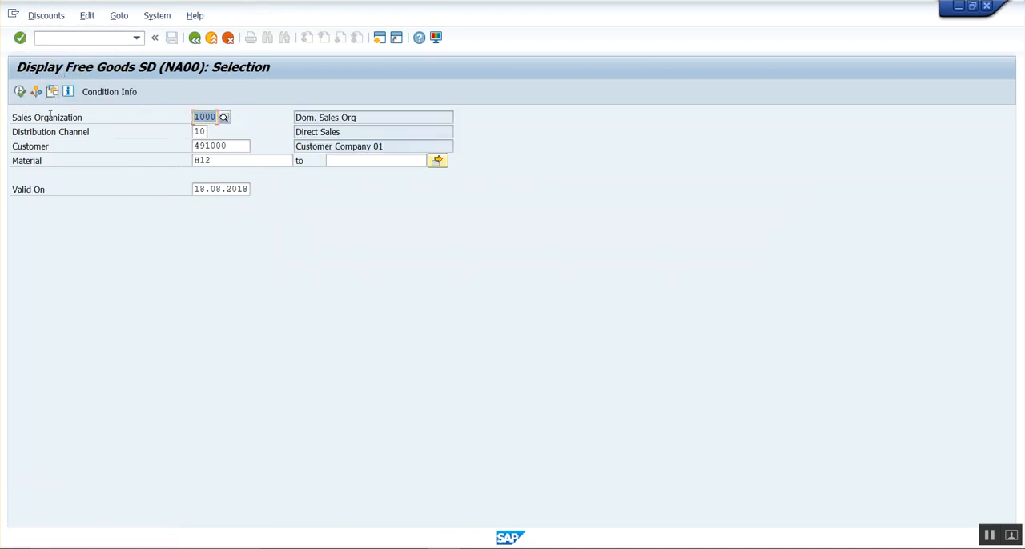
click(21, 92)
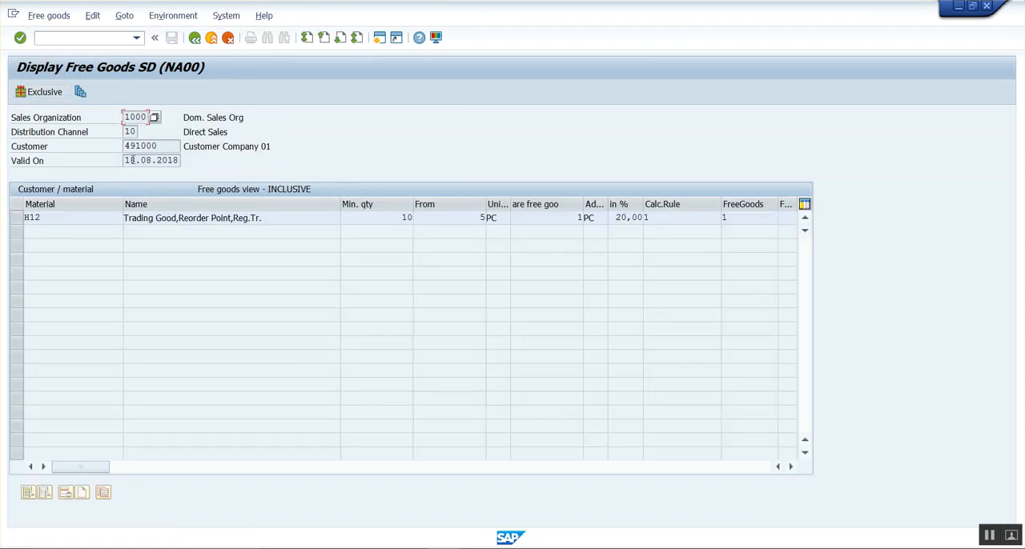
click(283, 219)
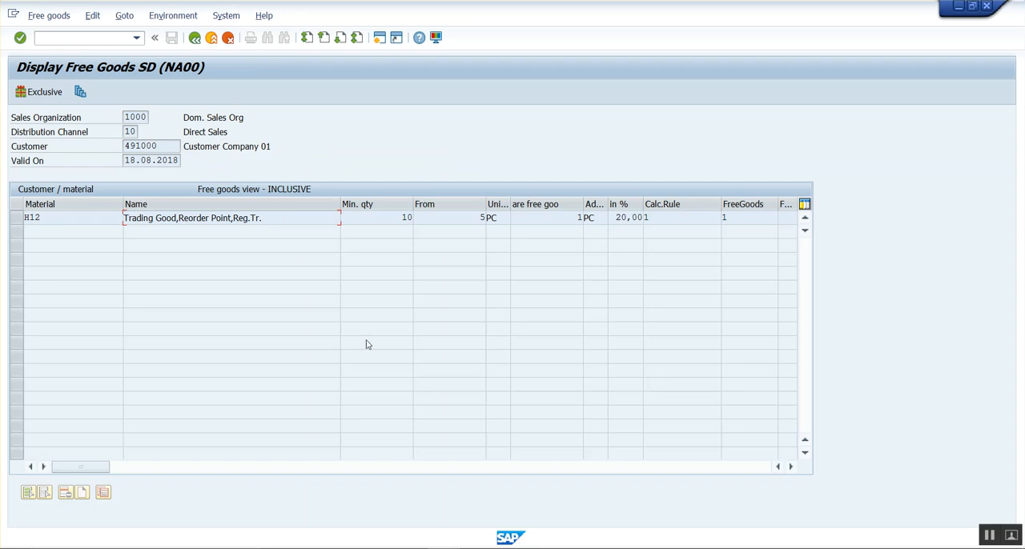
mouse_move(513, 548)
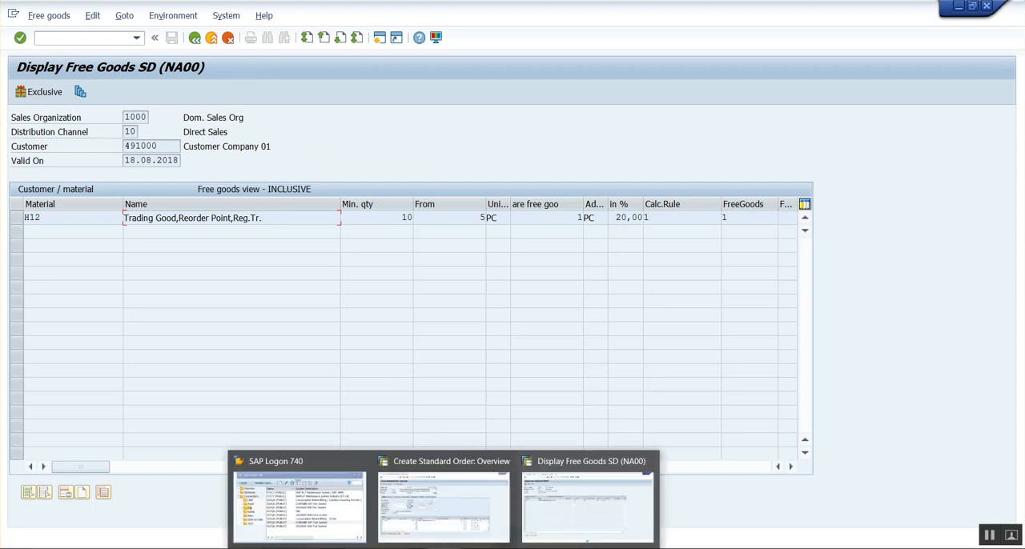
click(576, 517)
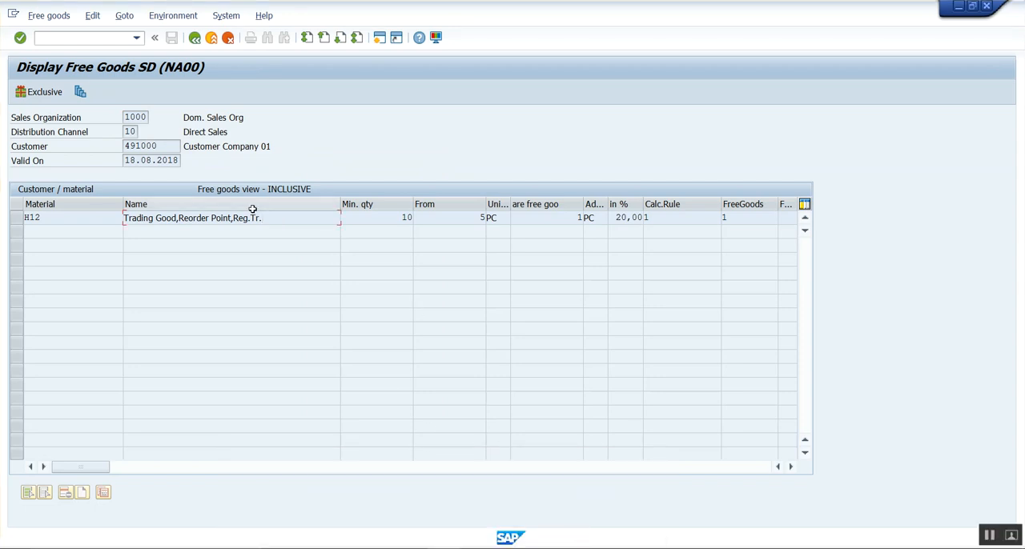
Open the pricing procedures maintenance in a new session with /OV/08.
click(87, 41)
text(/OV)
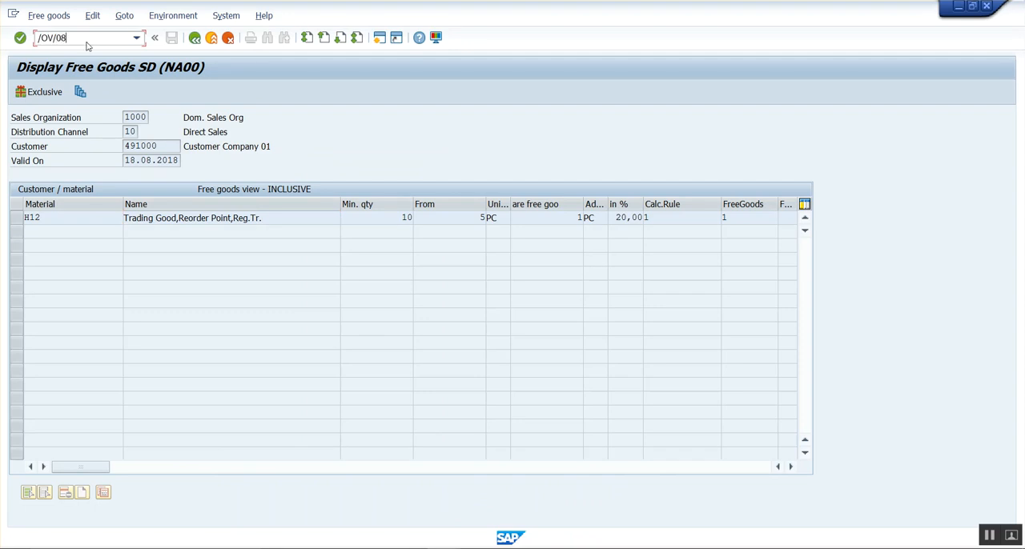
text(/08)
key(Return)
Switch to the notes and check the pricing procedure, the free goods procedure determination and the free goods condition type.
mouse_move(445, 546)
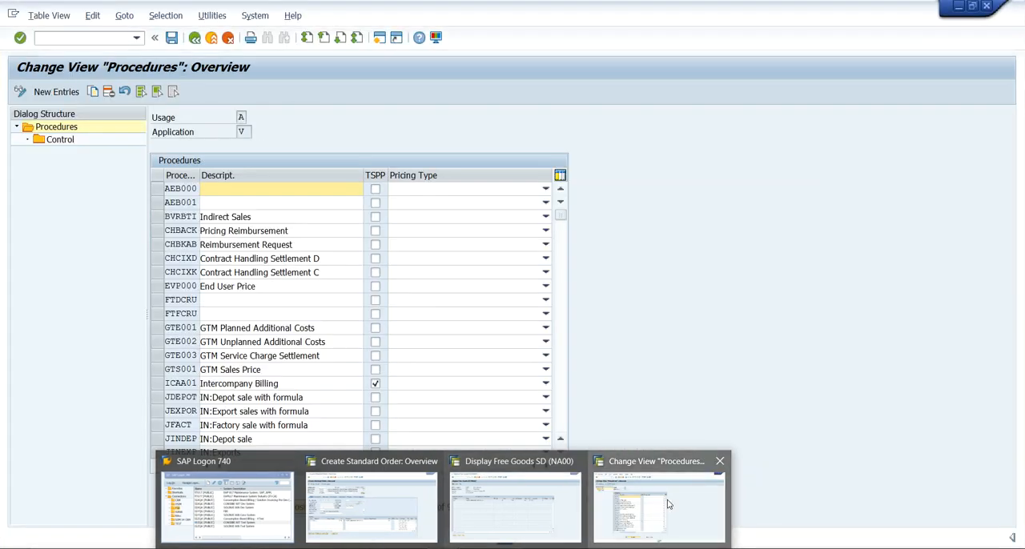
click(461, 544)
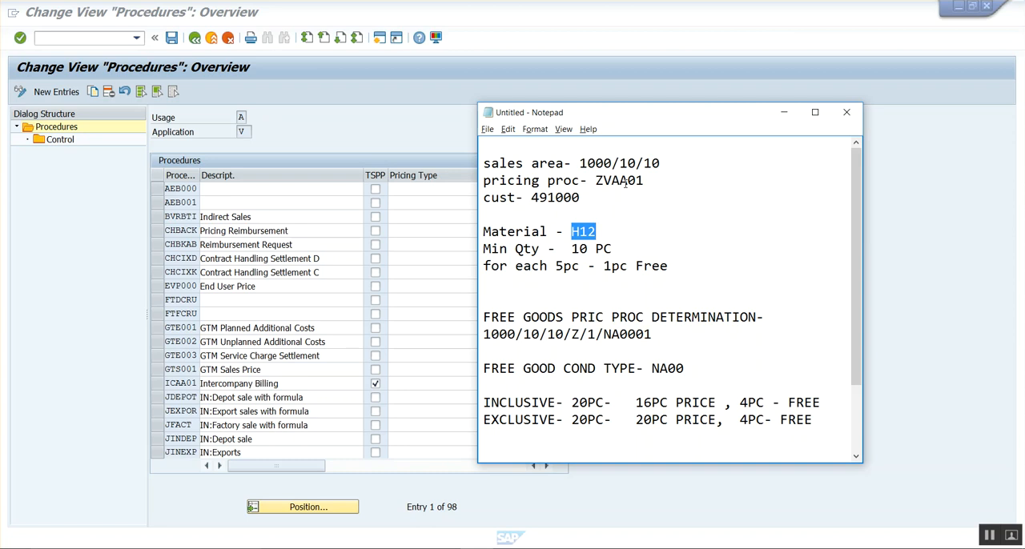
drag(594, 180, 644, 180)
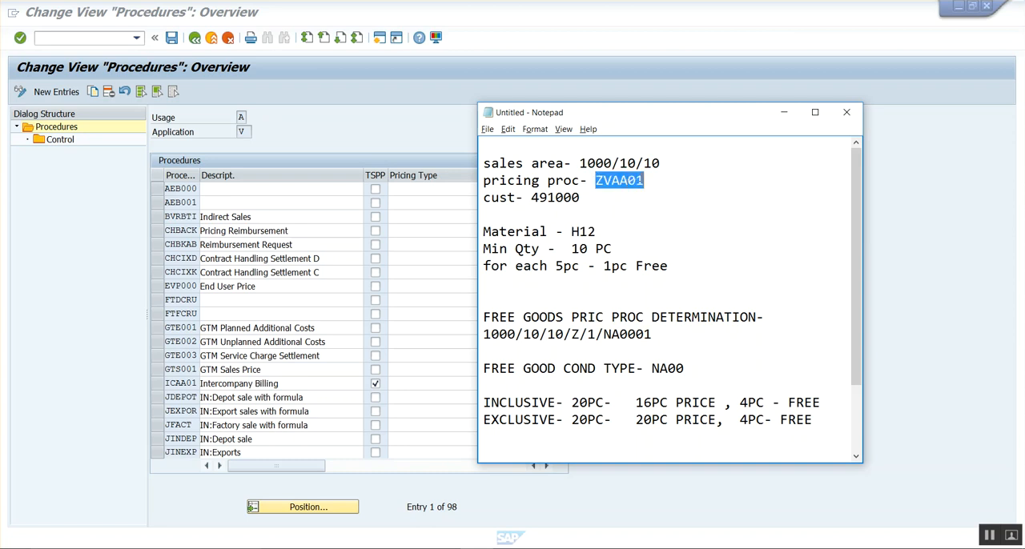
click(697, 228)
drag(603, 334, 649, 328)
click(659, 336)
drag(651, 368, 687, 368)
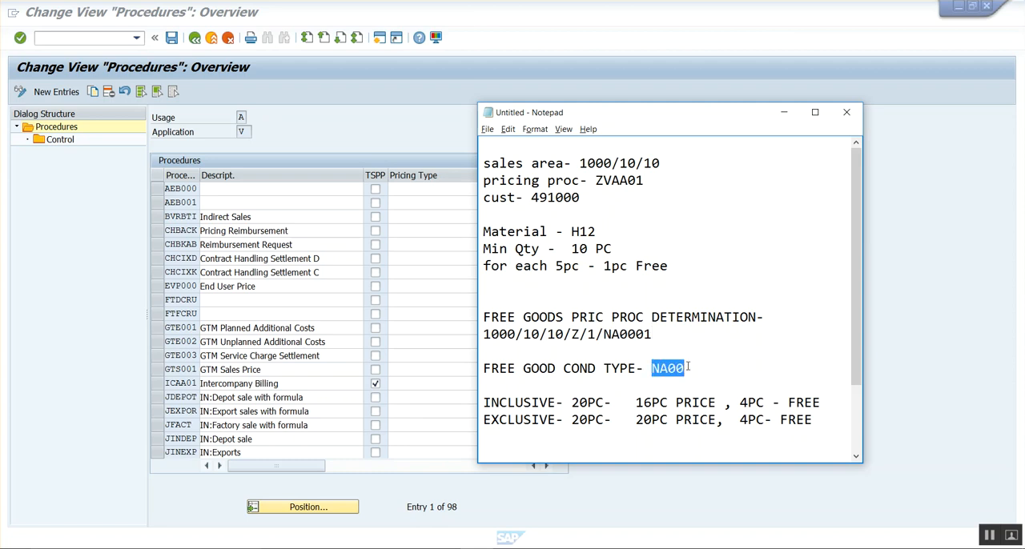
click(702, 370)
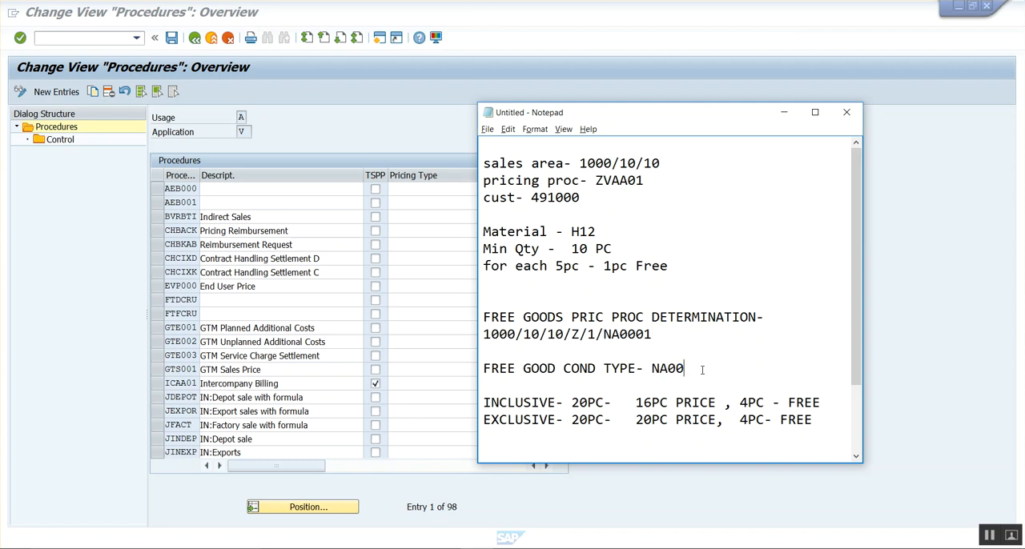
Position the procedures list at Z, select pricing procedure ZVAA01 and open its control data.
click(317, 509)
click(317, 510)
text(Z)
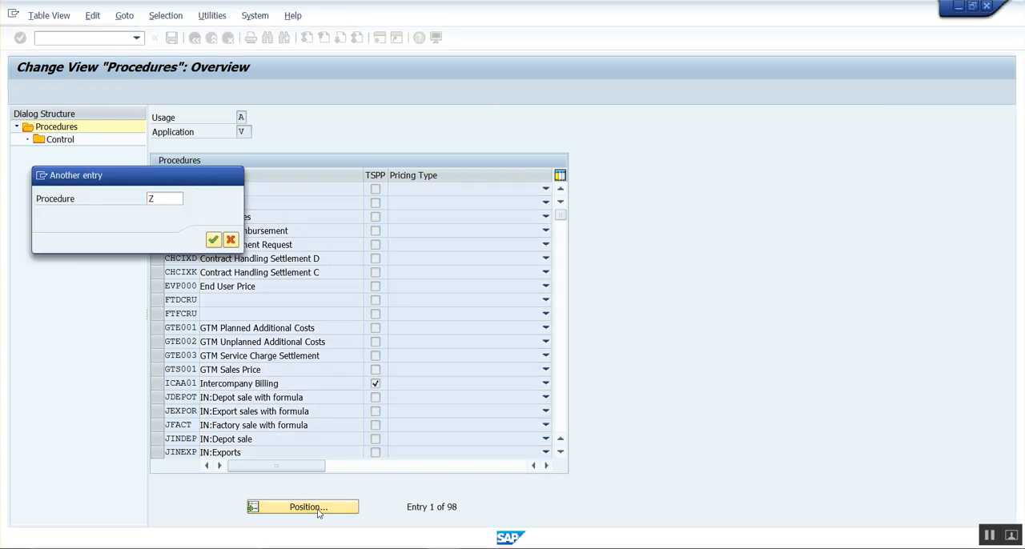
key(Return)
click(164, 217)
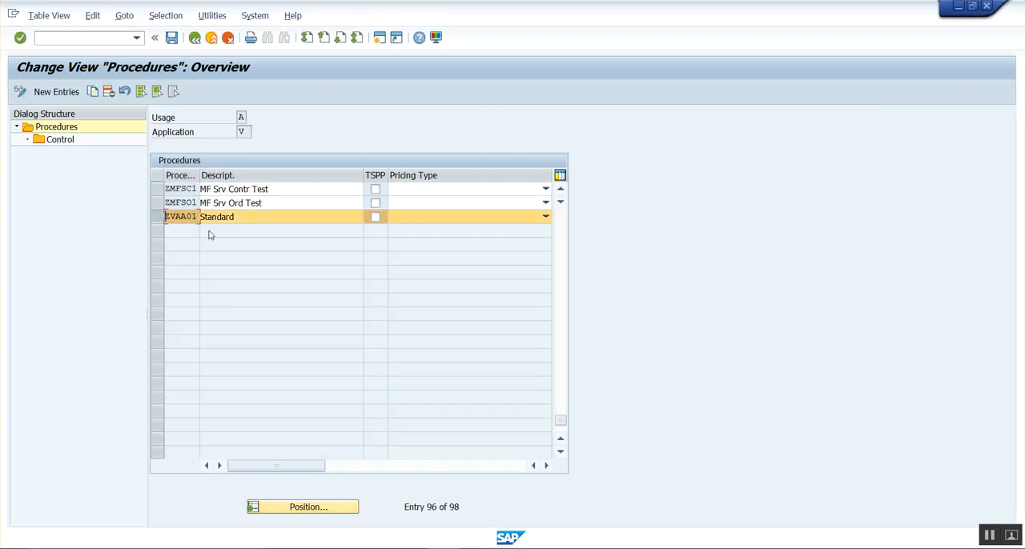
double_click(57, 142)
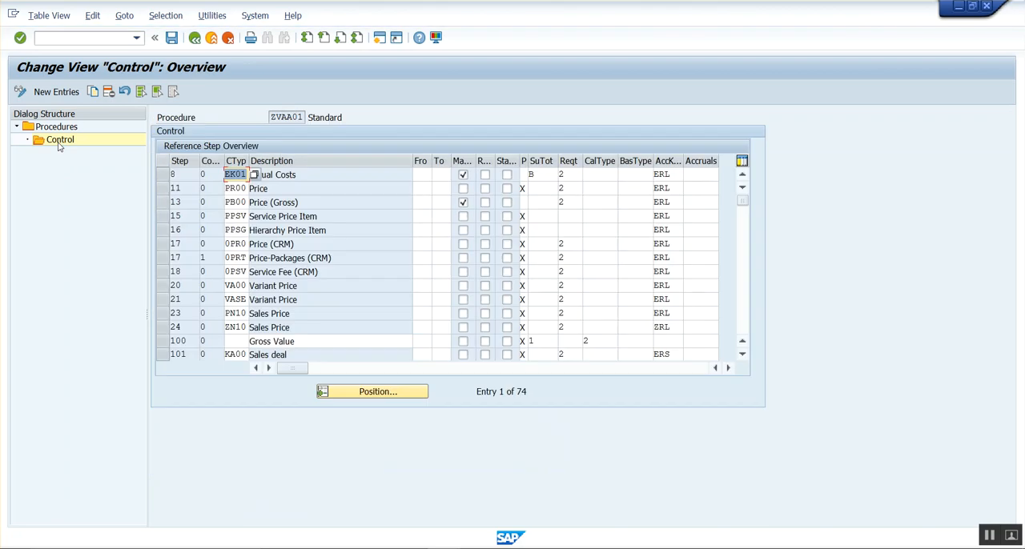
Find the R100 100% discount line in the procedure and examine its requirement and base type.
click(236, 259)
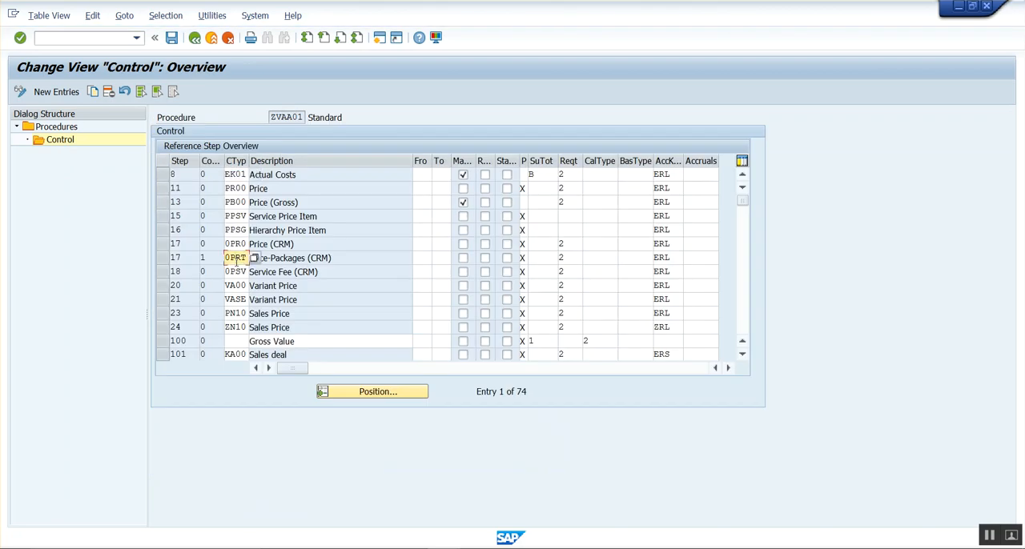
scroll(236, 261, down, 1)
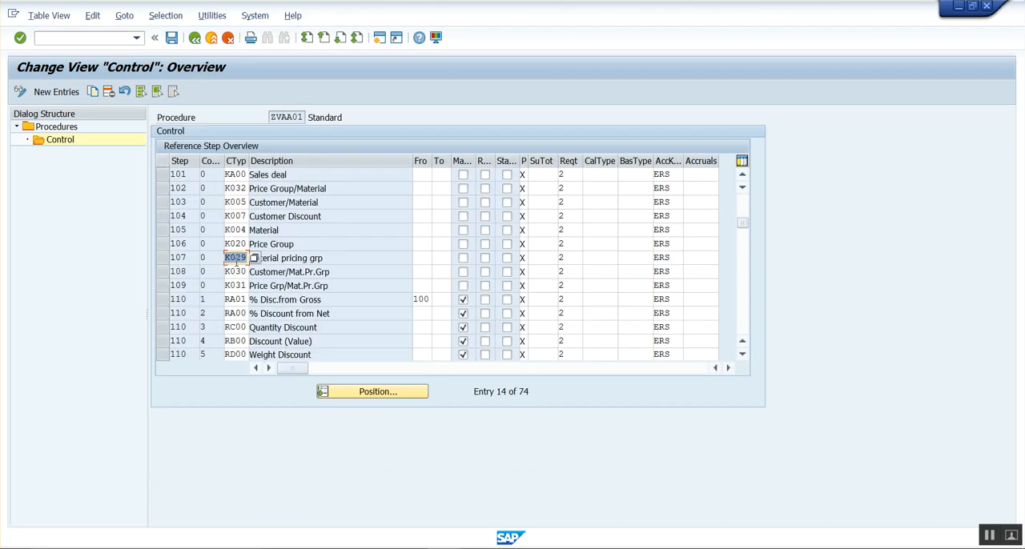
scroll(237, 262, down, 1)
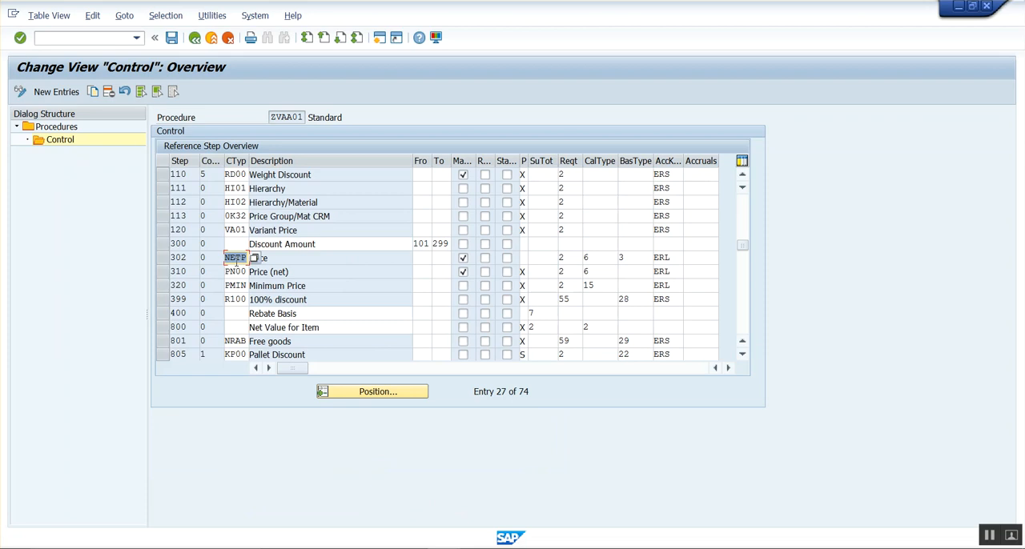
click(162, 302)
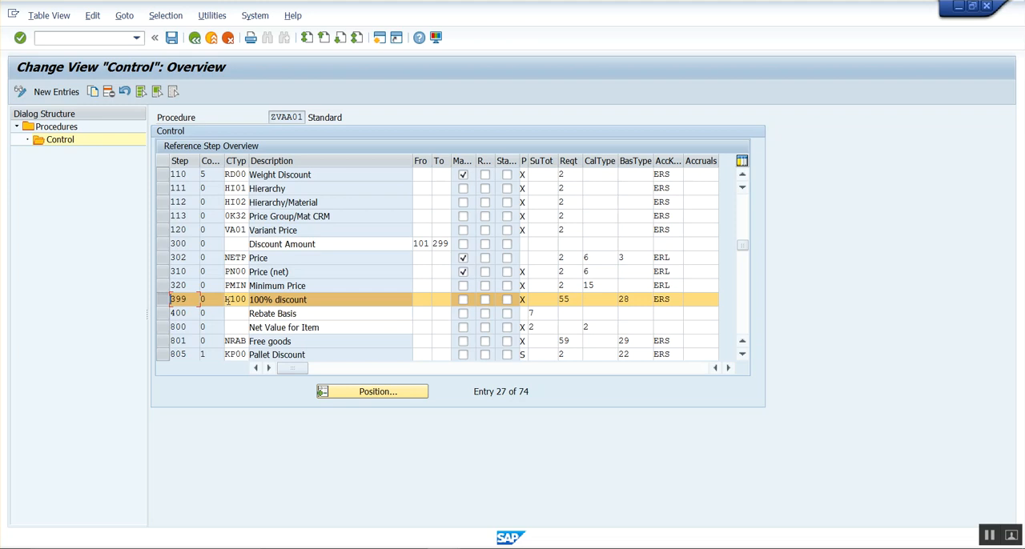
click(574, 298)
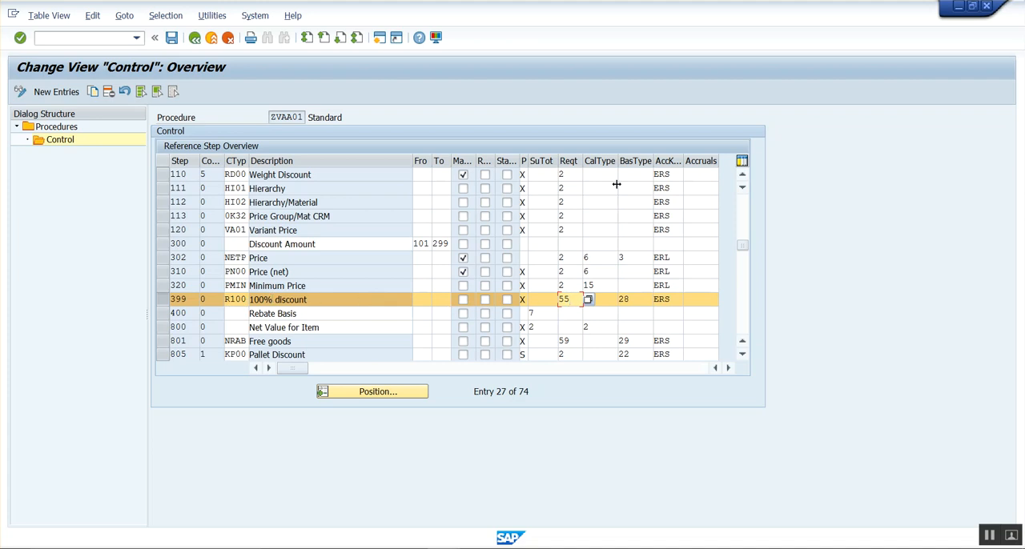
click(634, 300)
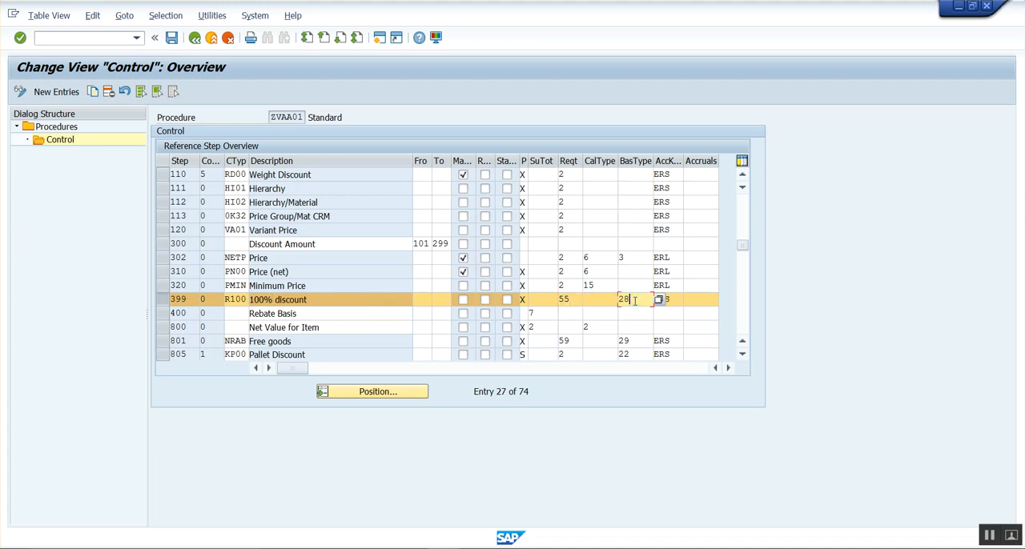
click(574, 301)
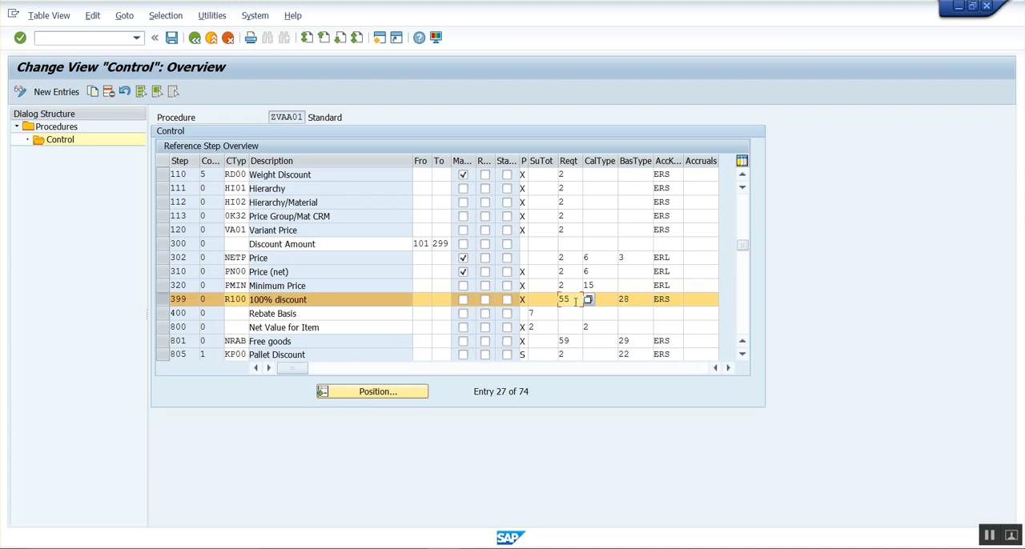
List the available requirement routines for the R100 line and locate routine 55, Free goods pricing.
click(589, 299)
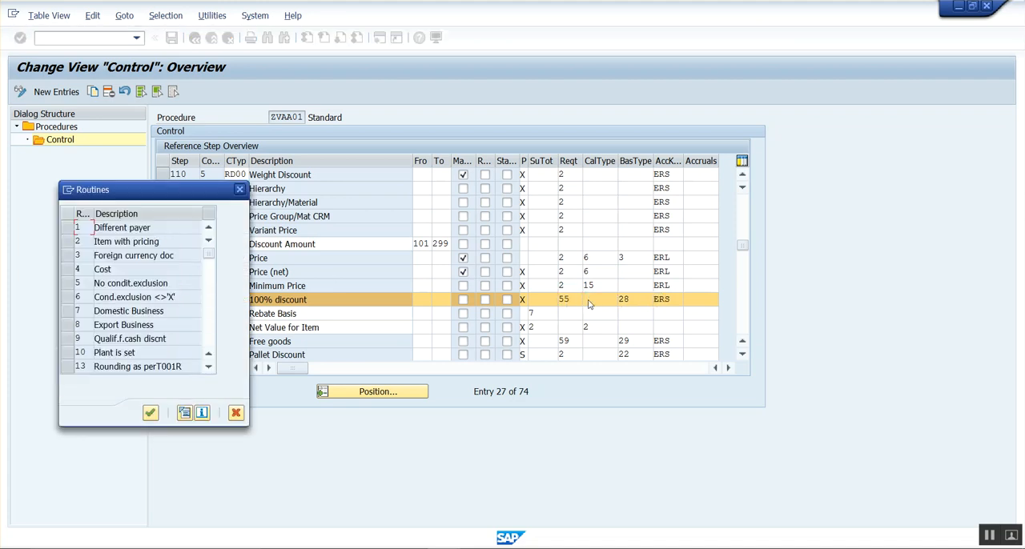
drag(180, 195, 184, 119)
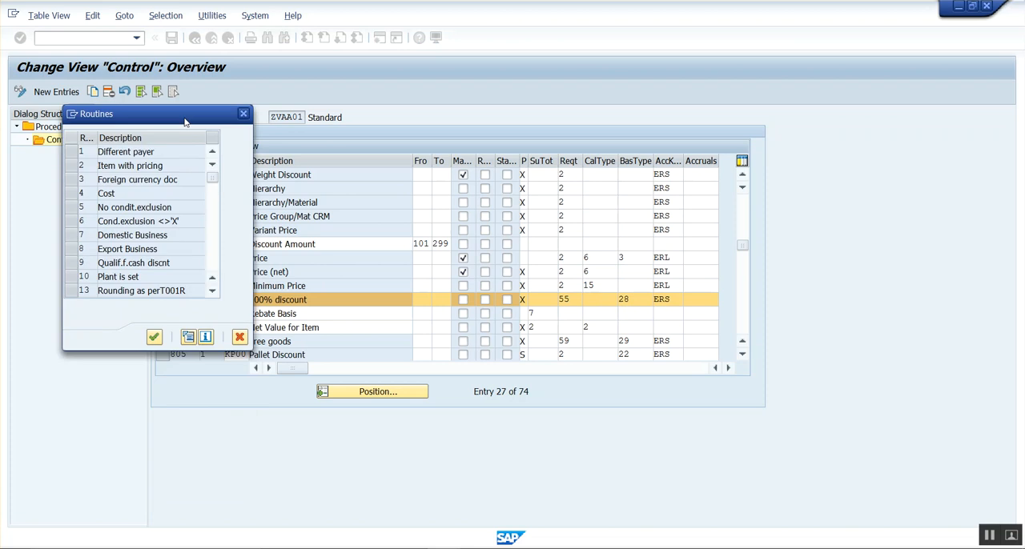
click(213, 245)
click(212, 245)
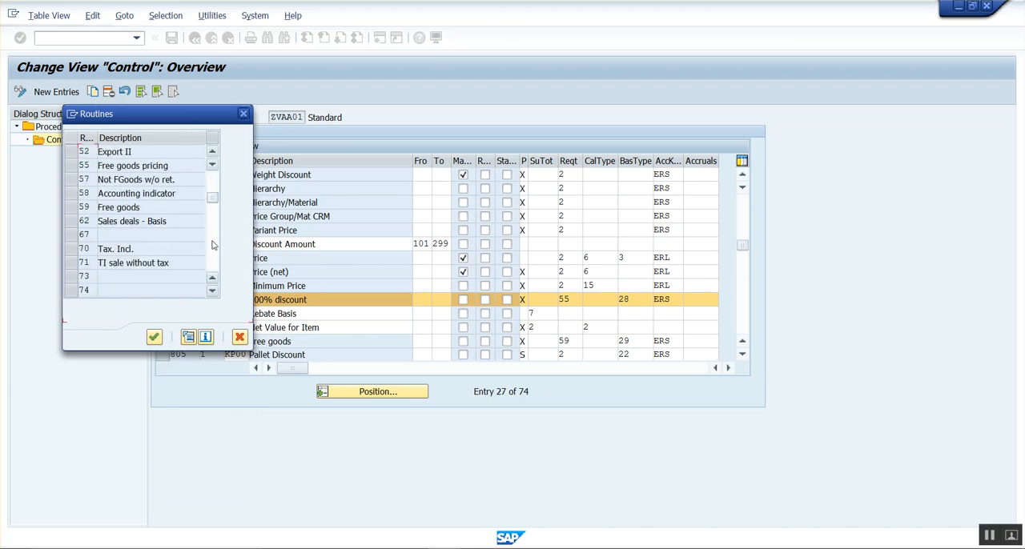
click(70, 166)
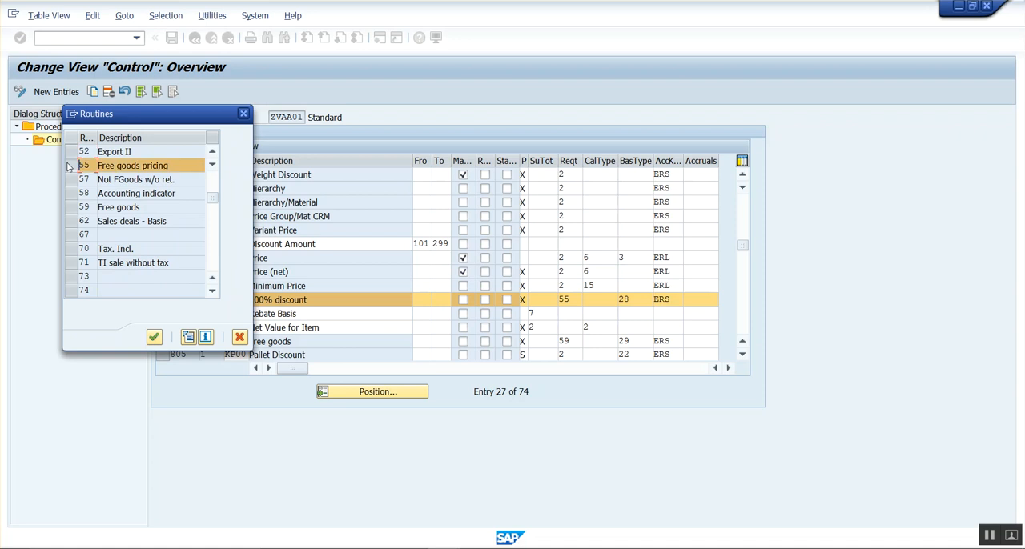
drag(170, 166, 81, 182)
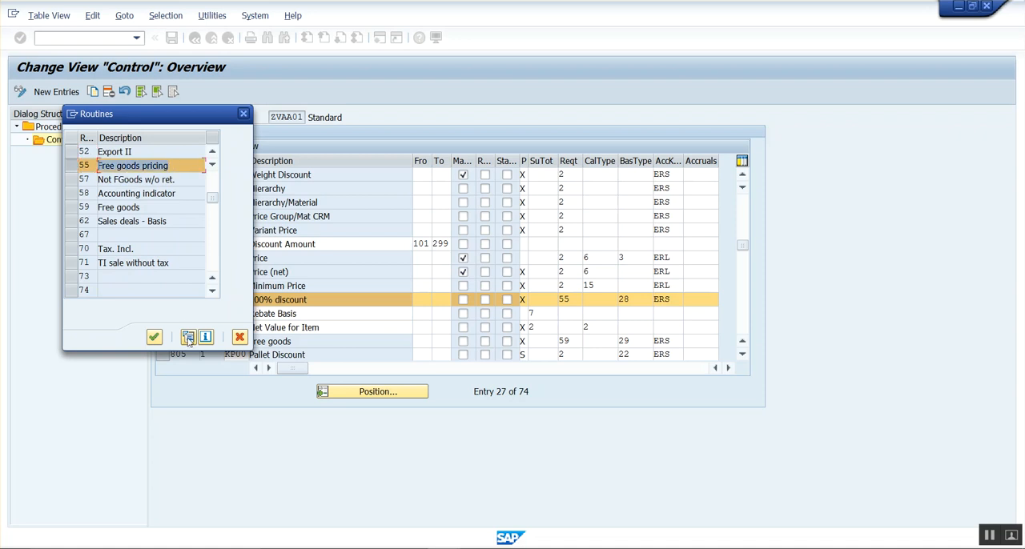
Display the source code of routine 55, examine its komp-prsfd check, and return to the procedure's control data.
click(188, 337)
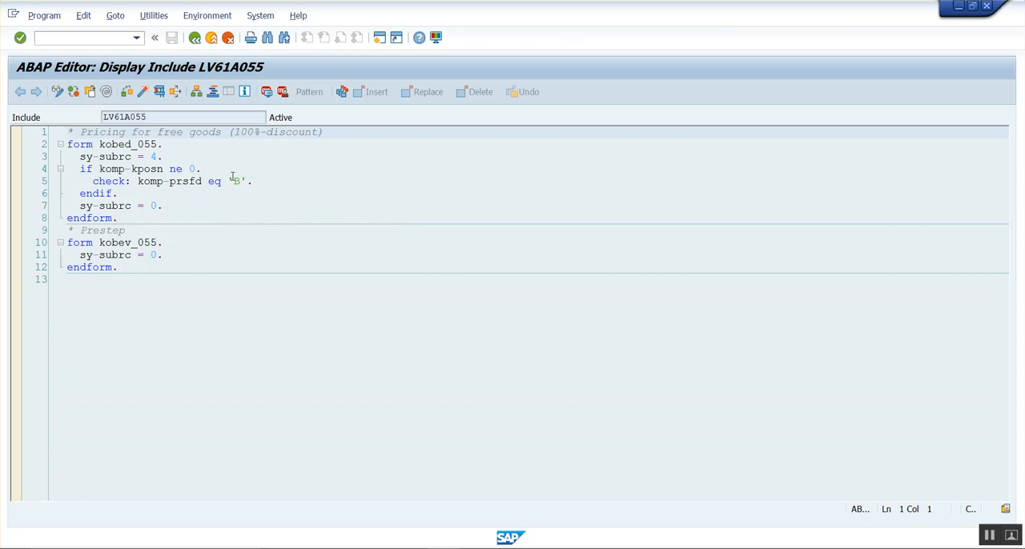
click(233, 180)
click(194, 39)
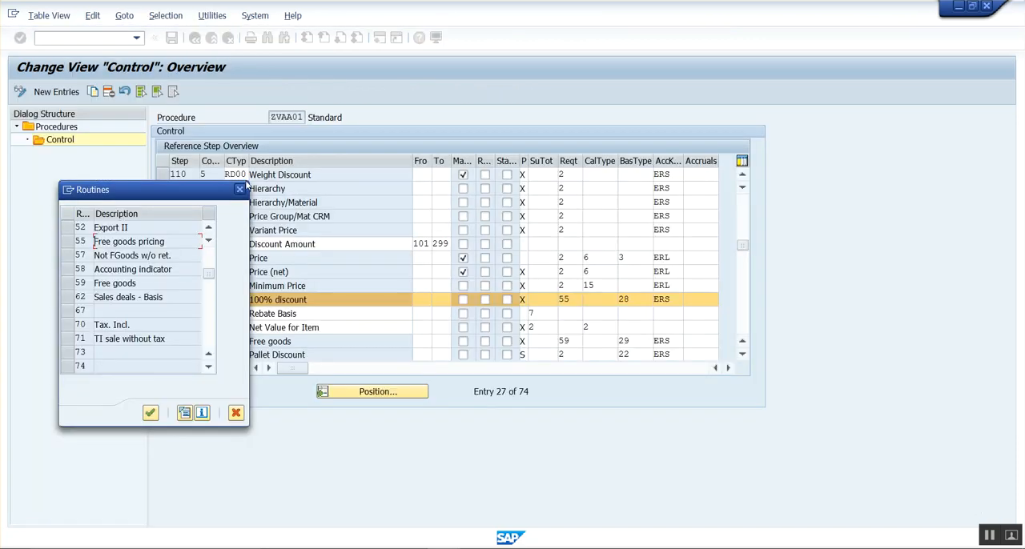
click(238, 189)
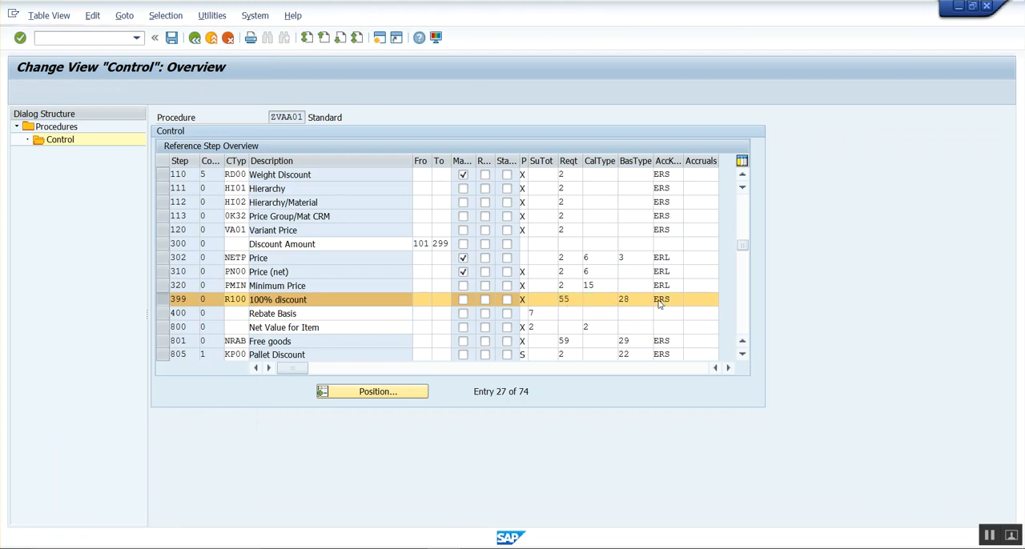
Look up base type routine 28 for the R100 line in the list of routines, leaving the line as it is.
click(658, 303)
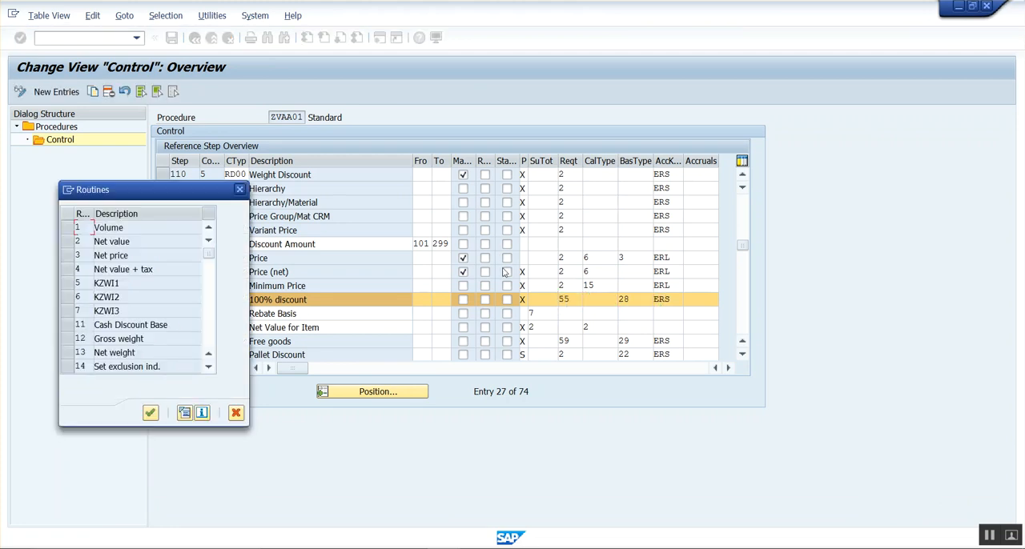
click(206, 309)
click(207, 309)
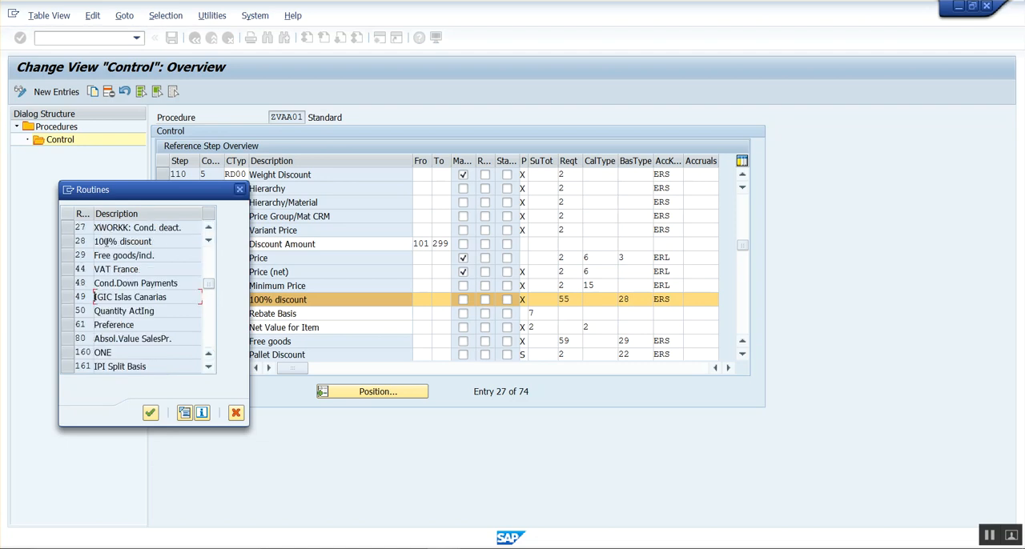
click(239, 189)
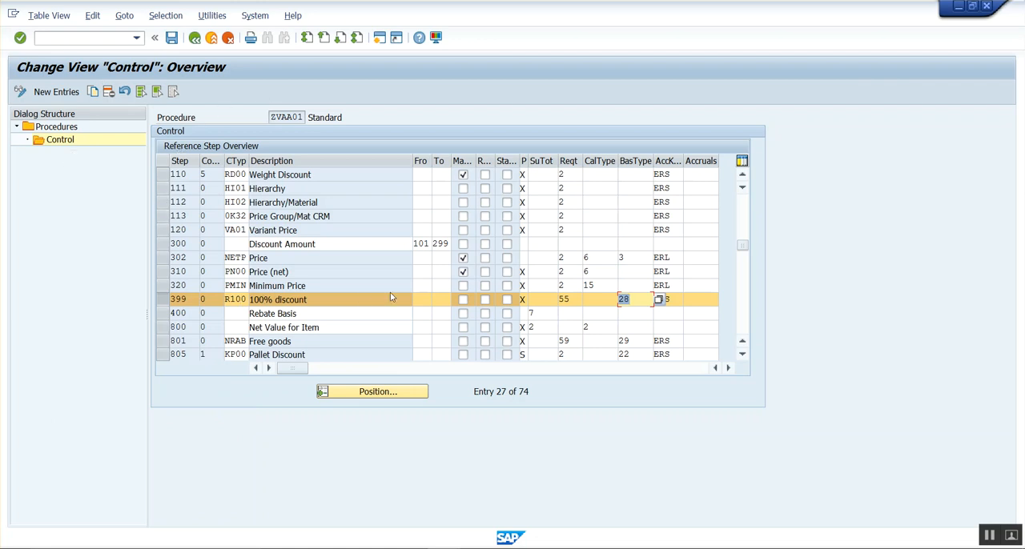
click(367, 298)
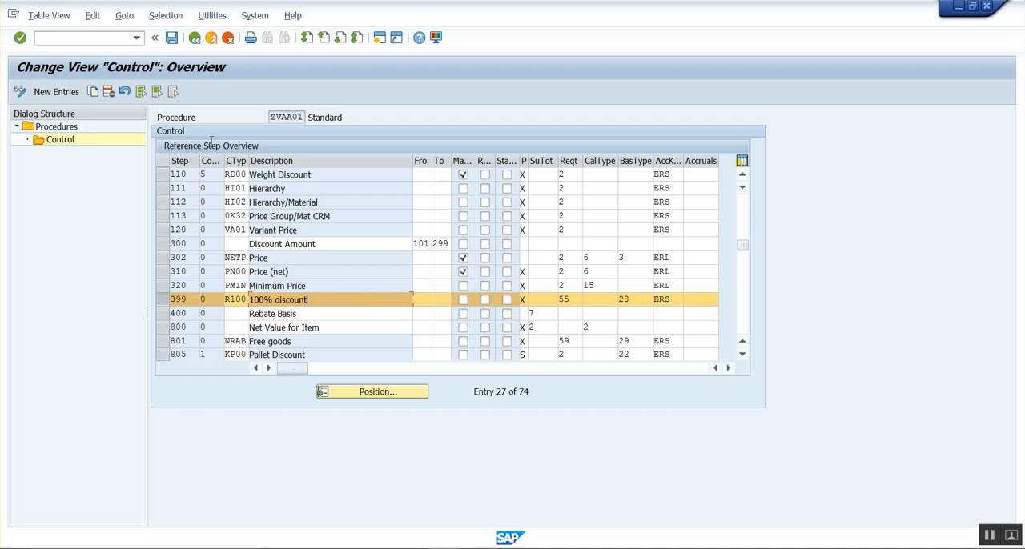
Open the condition types maintenance in a new session with /OV/06.
click(87, 41)
text(/OV/06)
key(Return)
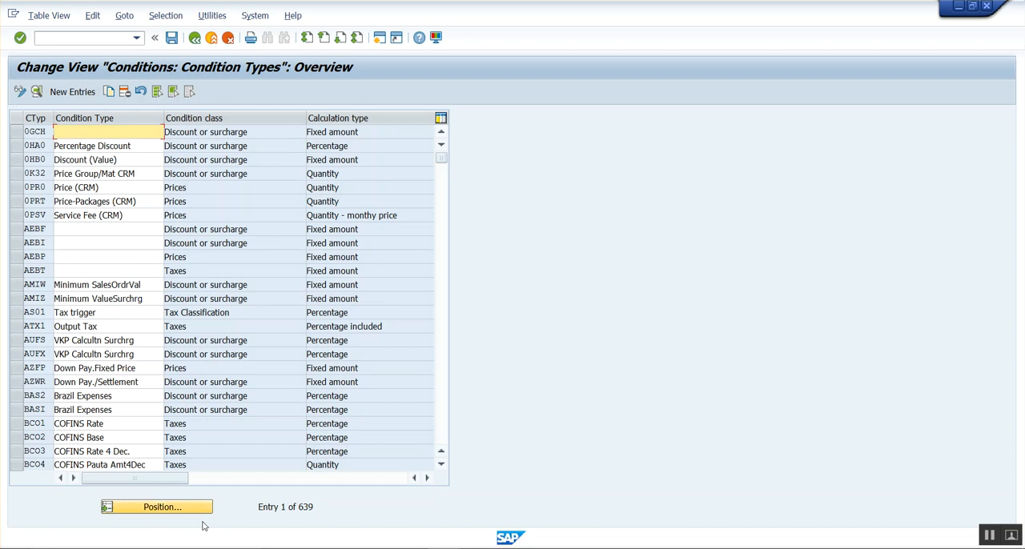
Position the condition types list at R100, examine the details of the 100% discount condition type, and close the session.
click(192, 507)
text(R100)
key(Return)
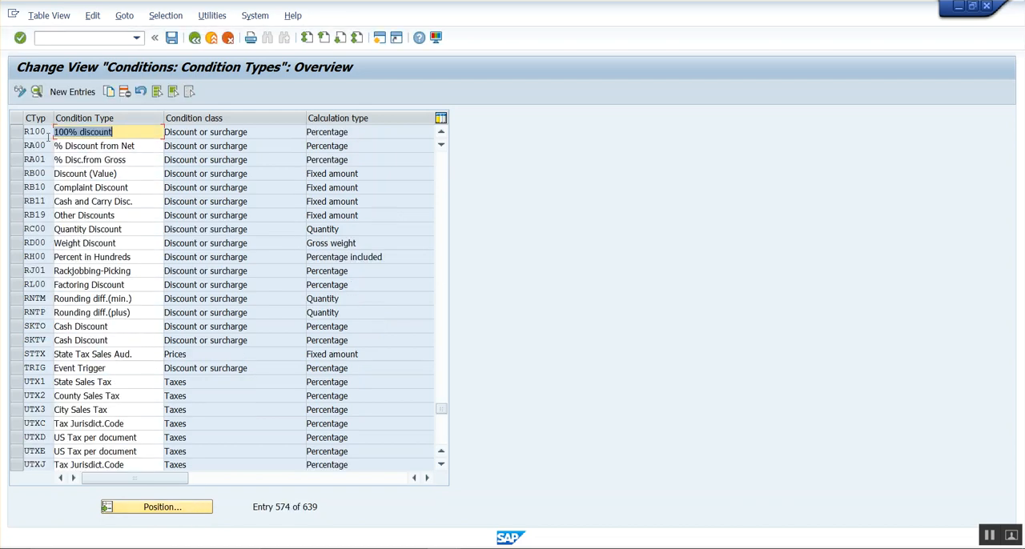
double_click(45, 133)
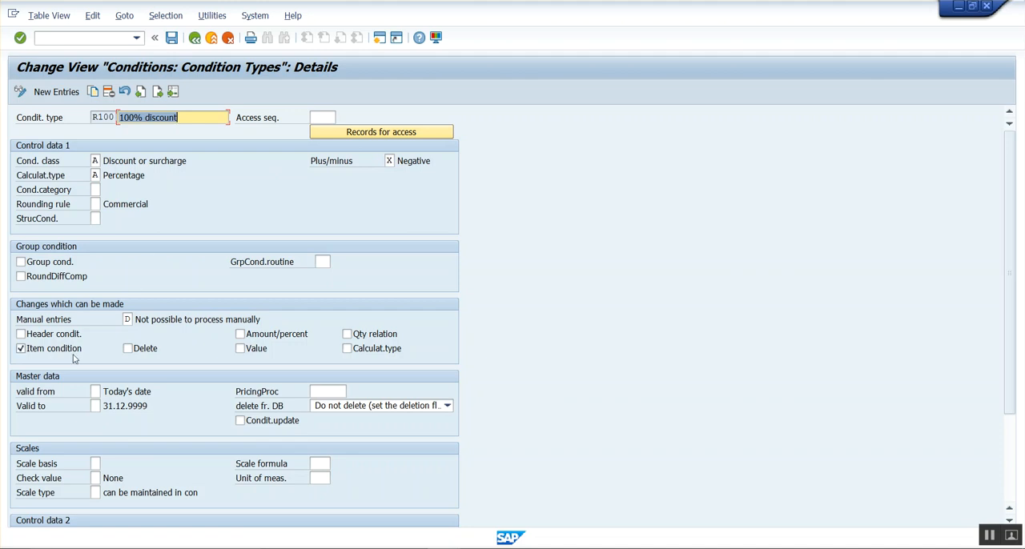
scroll(611, 344, down, 3)
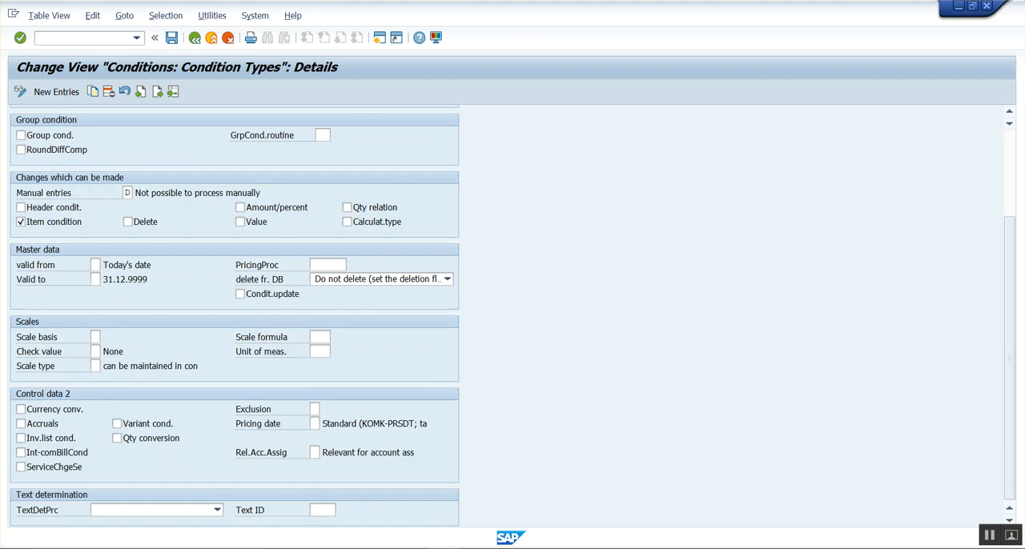
click(987, 6)
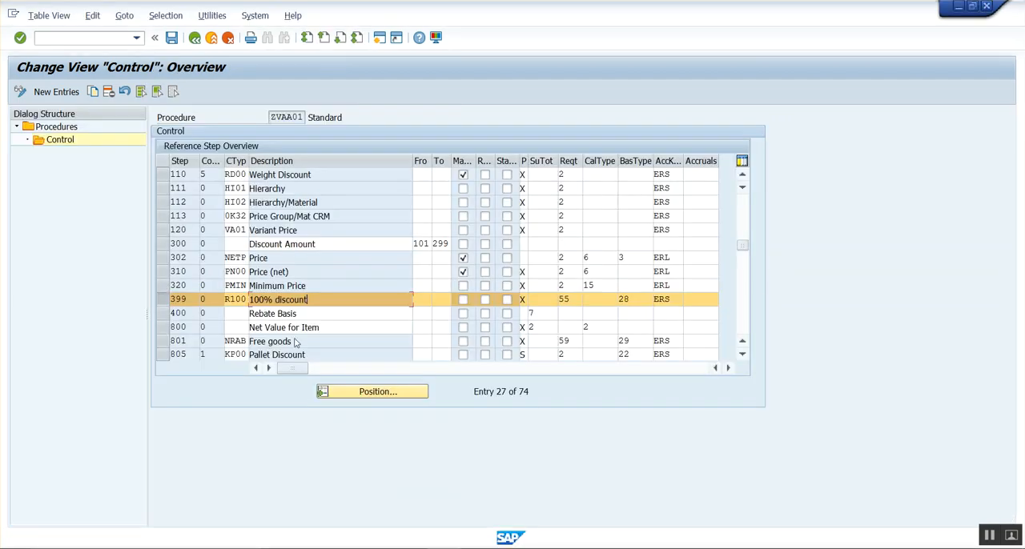
Put the ZVAA01 control data in display mode and examine the requirement and base type of the R100 line.
click(19, 92)
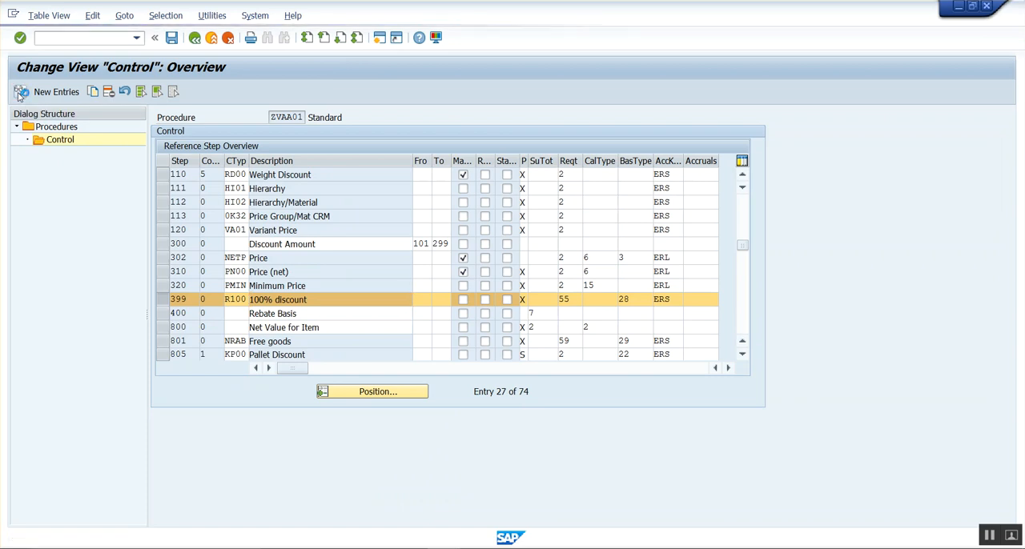
click(242, 296)
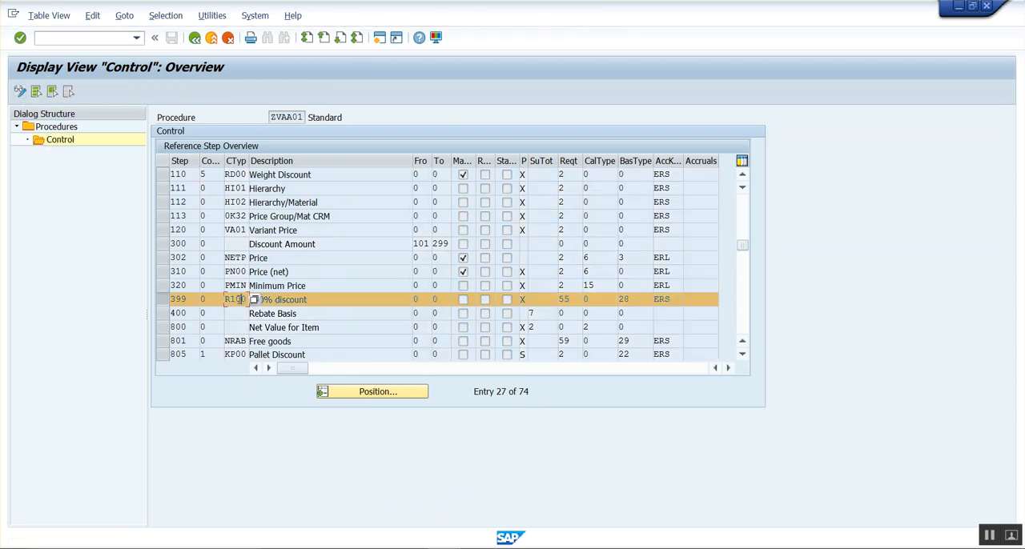
click(286, 301)
click(572, 297)
click(633, 303)
double_click(623, 299)
click(634, 299)
click(576, 299)
double_click(574, 298)
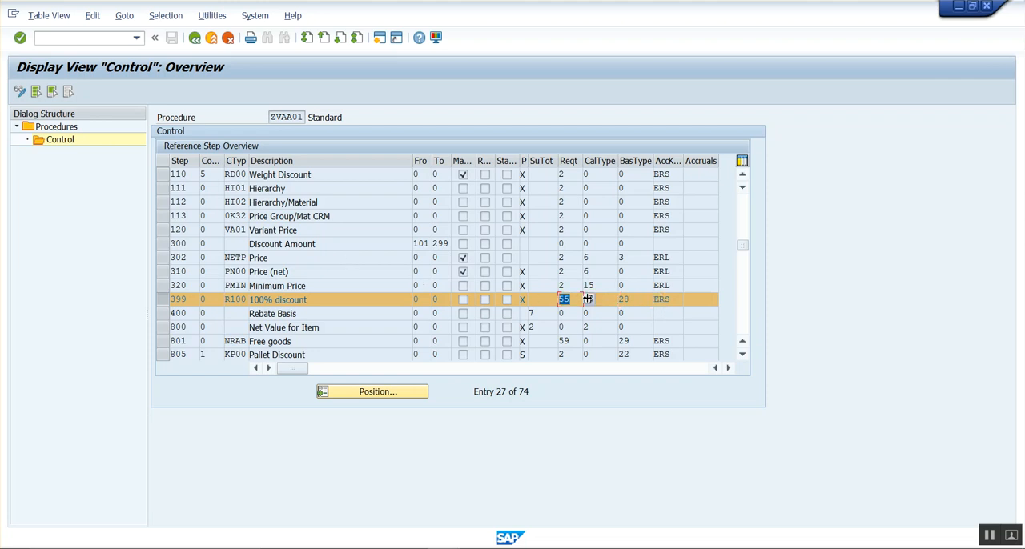
click(632, 301)
double_click(624, 299)
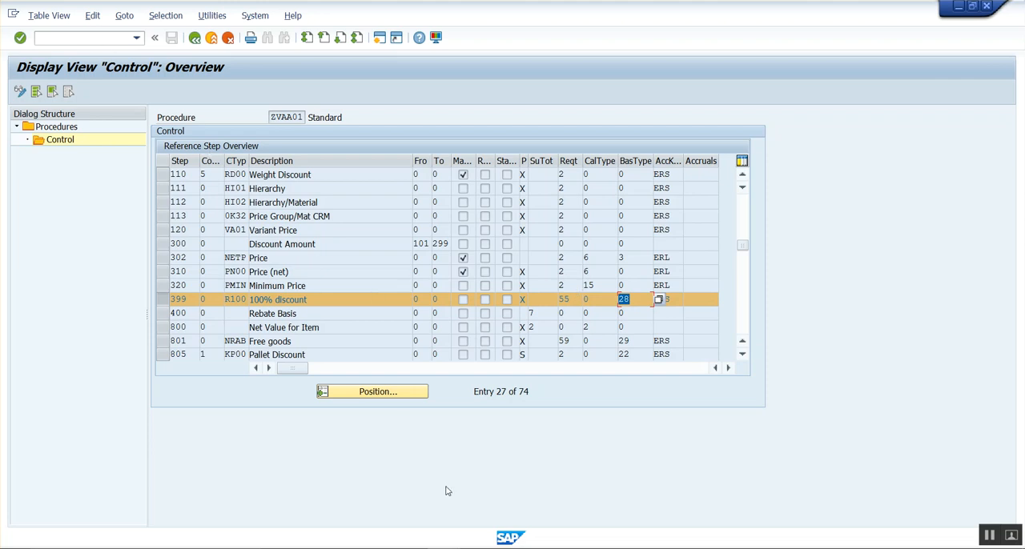
Switch to the NA00 free goods record, check its H12 line, and bring up the standard order session.
mouse_move(450, 548)
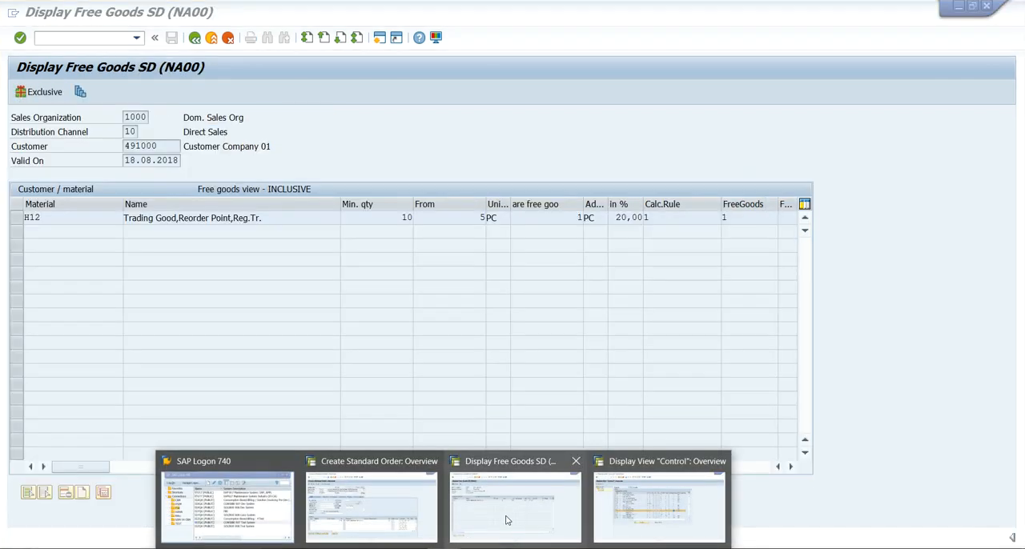
click(506, 520)
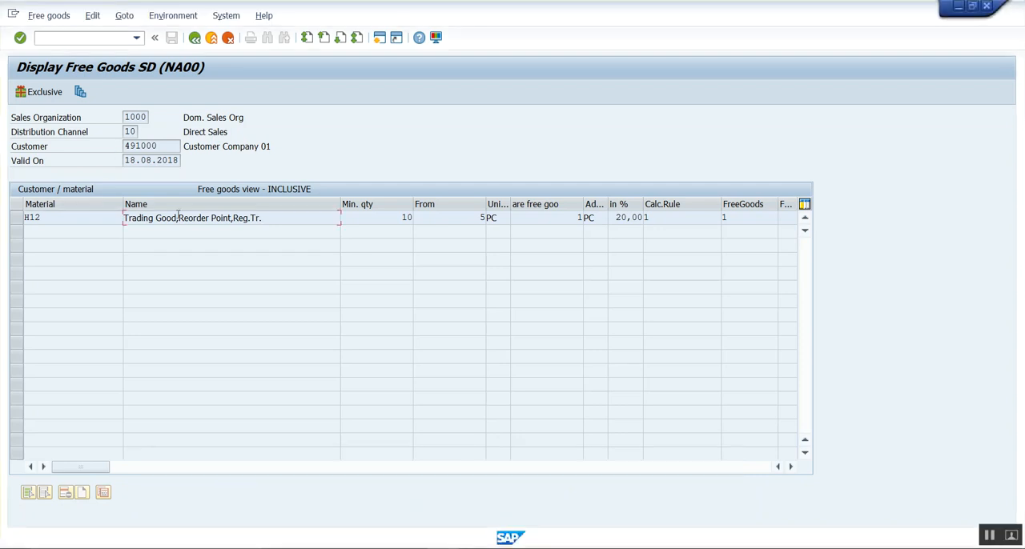
click(66, 221)
click(394, 516)
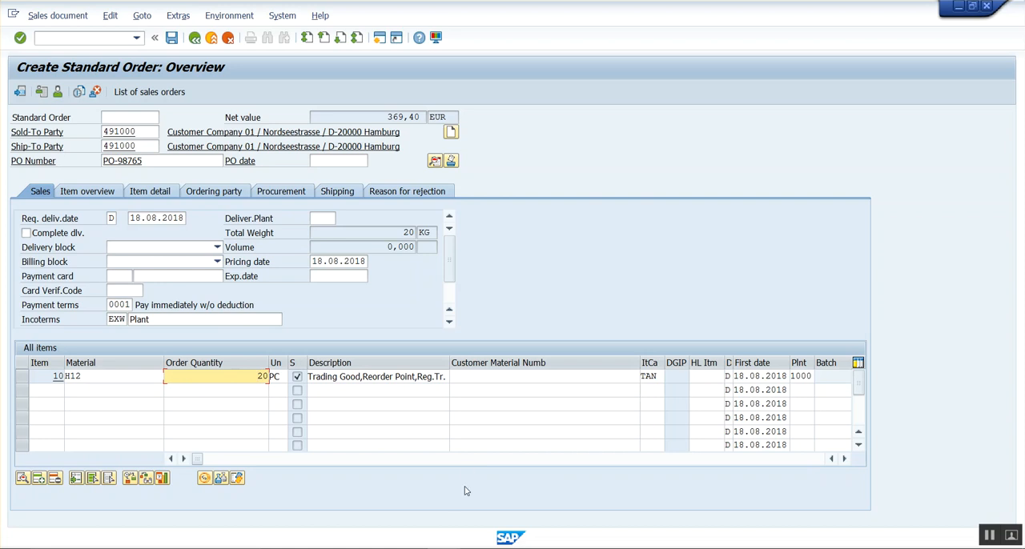
Return to the ZVAA01 control data session and open the item category assignment maintenance in a new session.
mouse_move(510, 538)
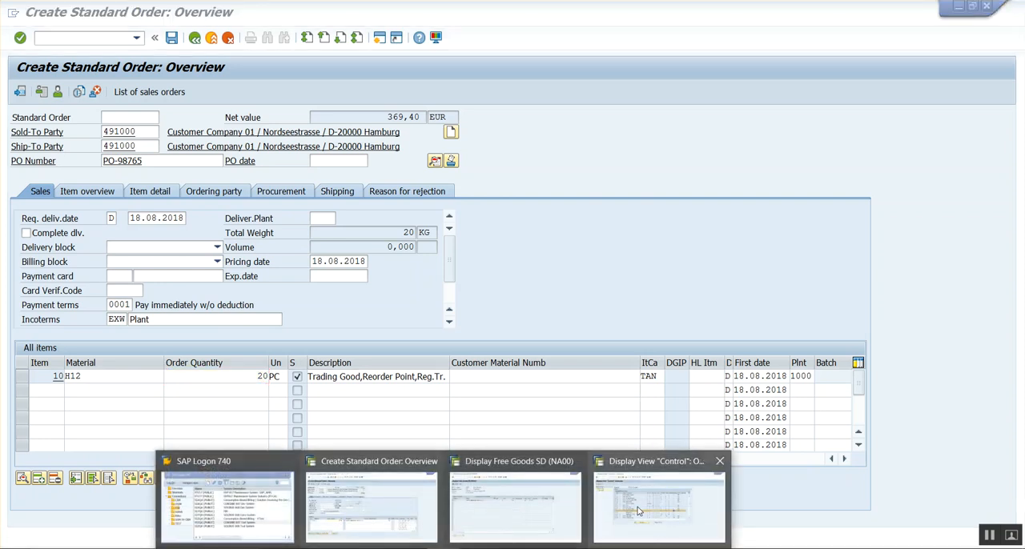
click(637, 511)
click(80, 38)
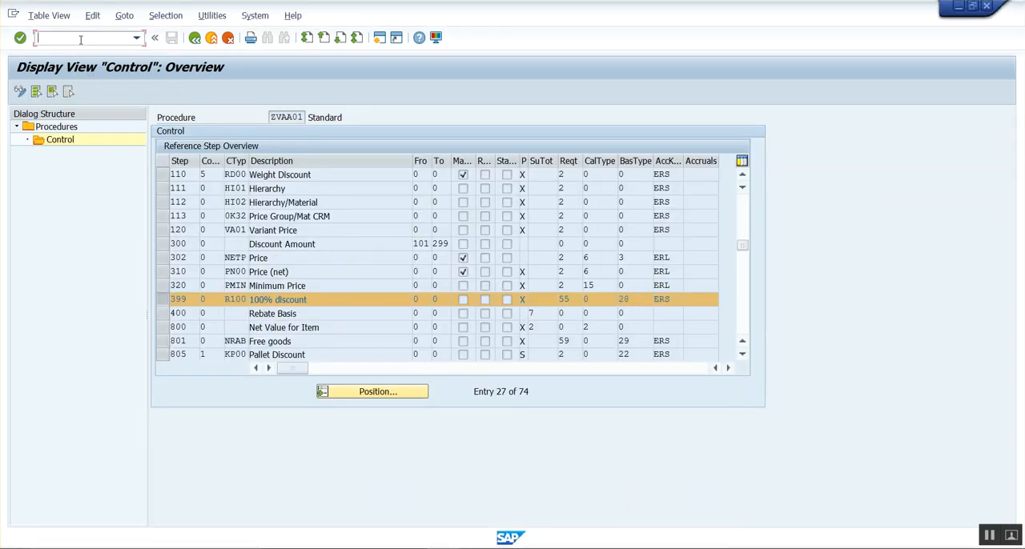
text(/OVOV4)
key(Return)
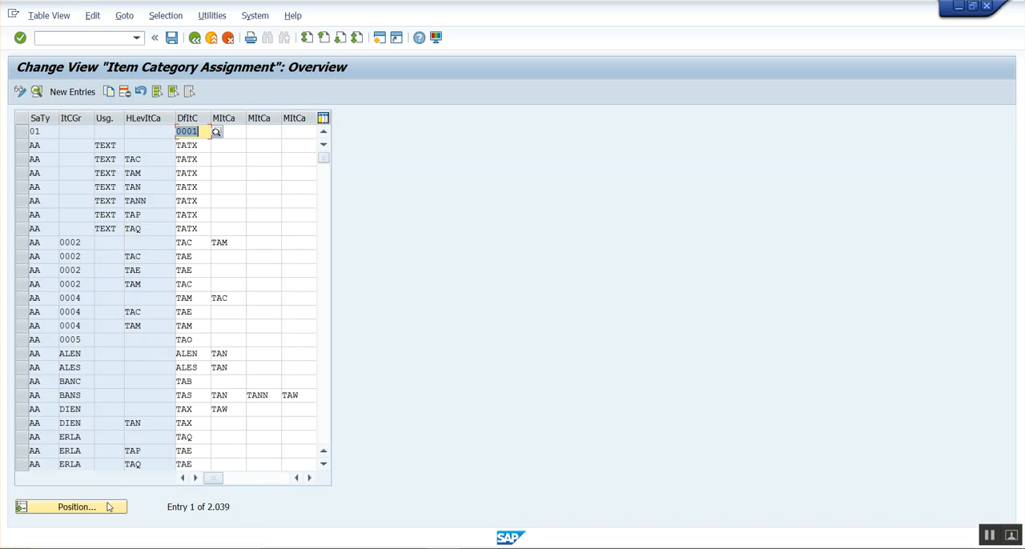
Position the item category assignments at sales document type OR and item category group NORM.
click(110, 507)
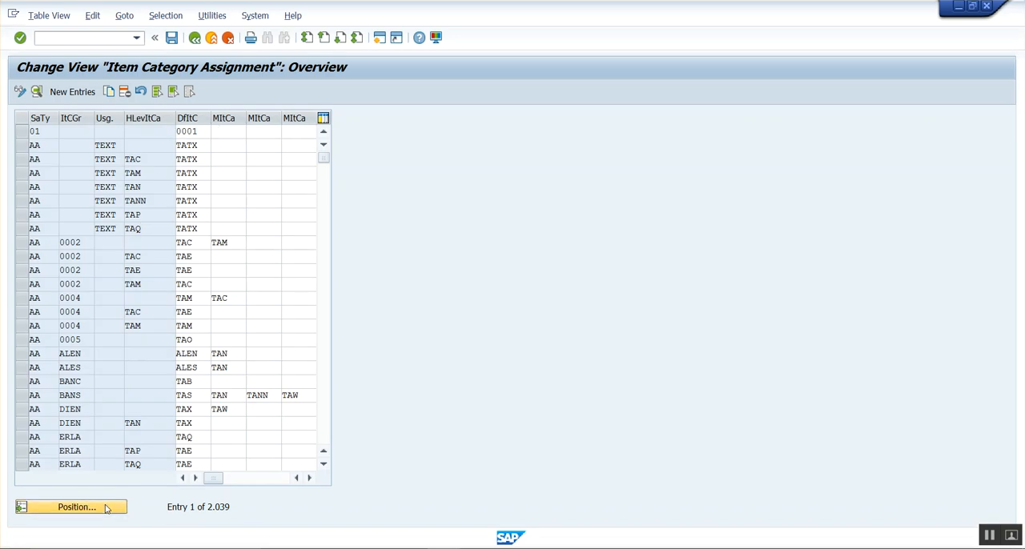
text(OR)
key(Tab)
text(NORM)
key(Return)
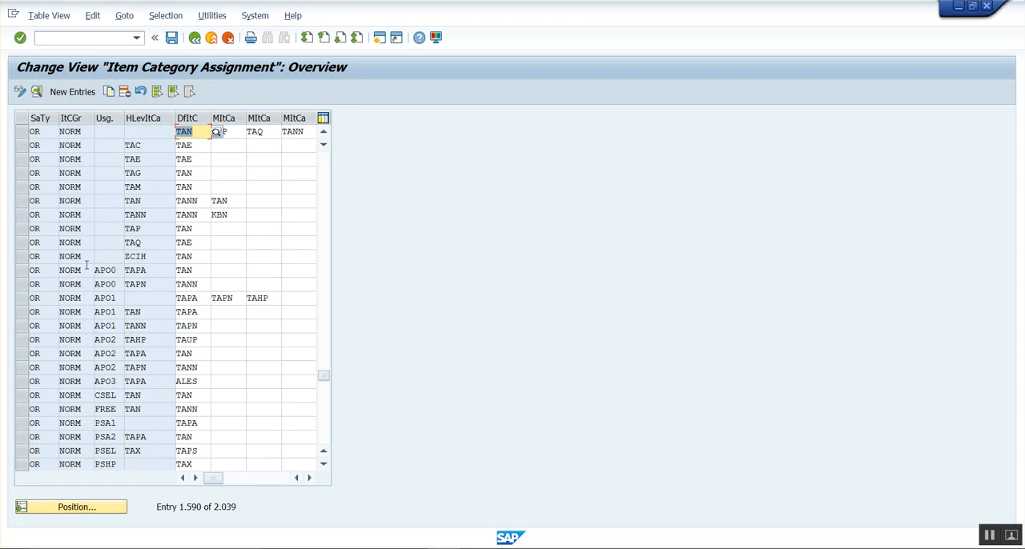
Open the material display transaction in a new session.
click(82, 42)
text(/OMM03)
key(Return)
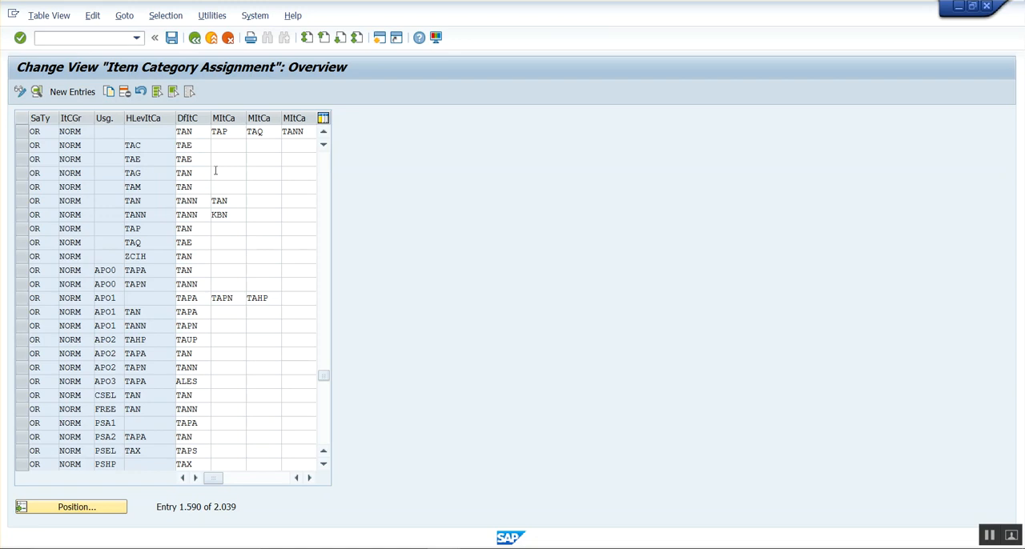
key(Return)
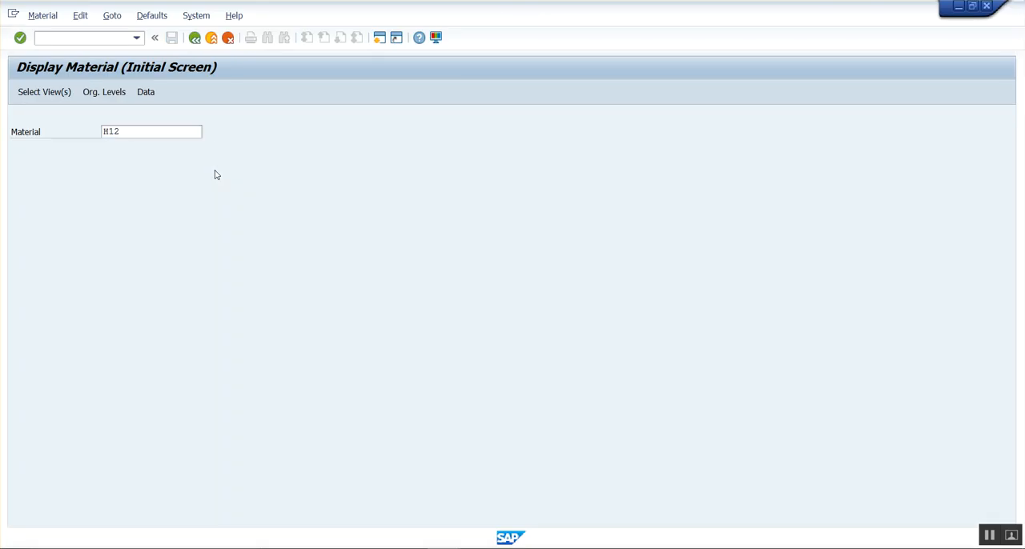
Display the basic data of material H12, check its general item category group, and close the session.
click(229, 185)
click(229, 197)
key(Return)
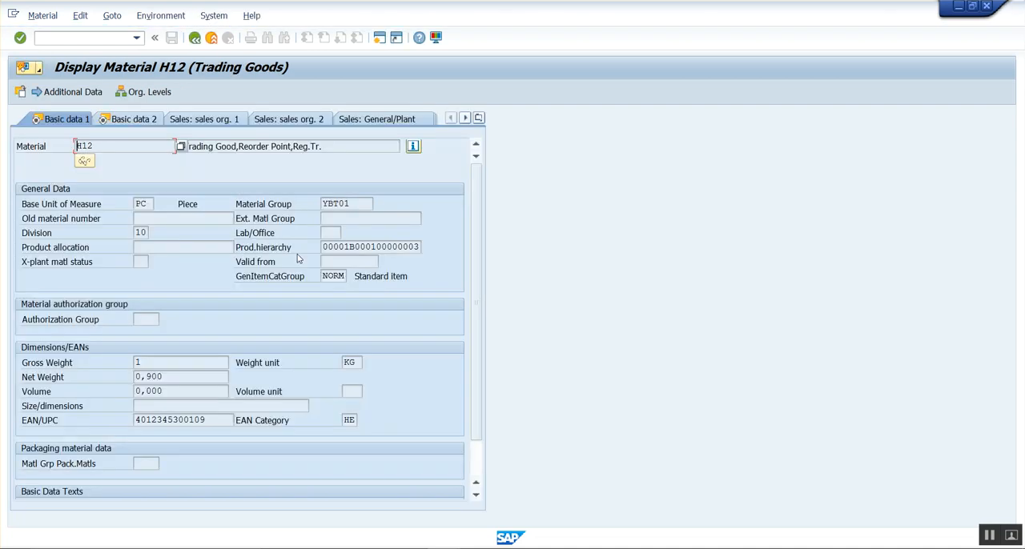
click(325, 276)
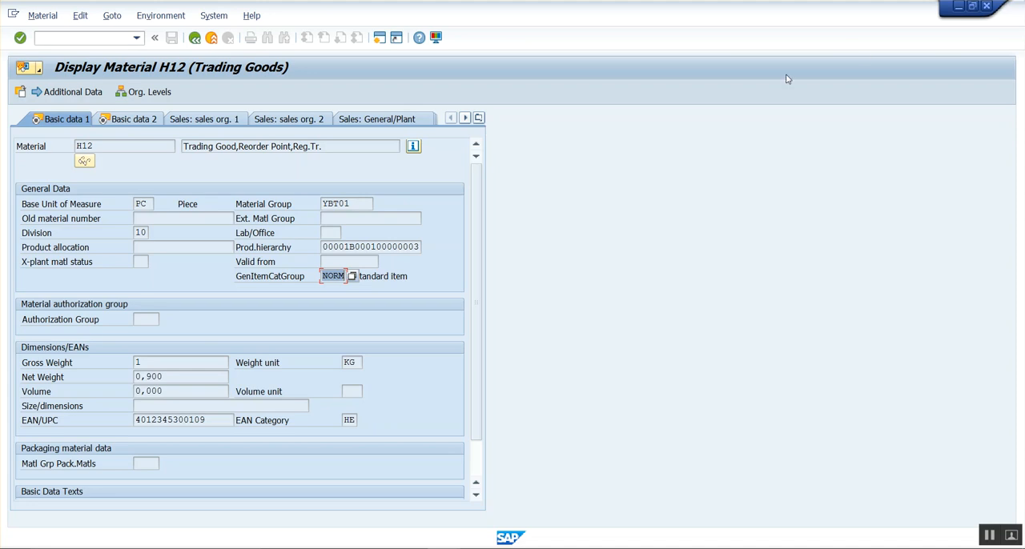
click(987, 8)
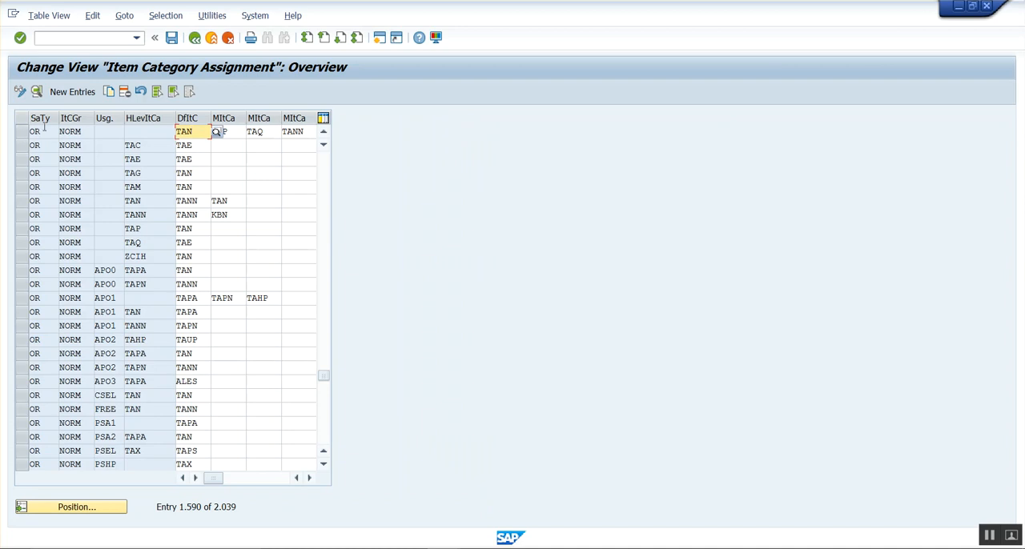
Check the default item category for order type OR and group NORM with no usage or higher-level item category.
click(45, 132)
click(88, 133)
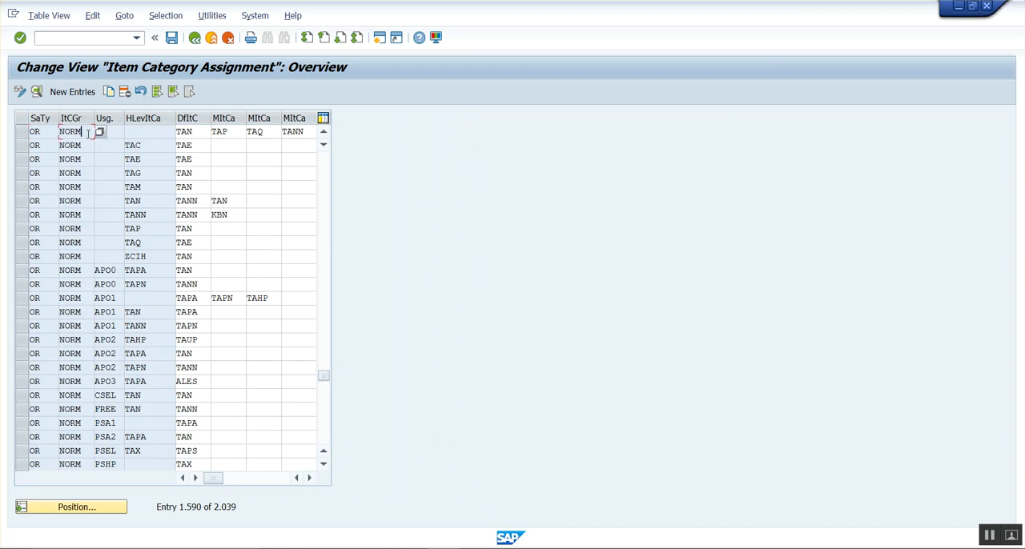
click(202, 132)
mouse_move(447, 541)
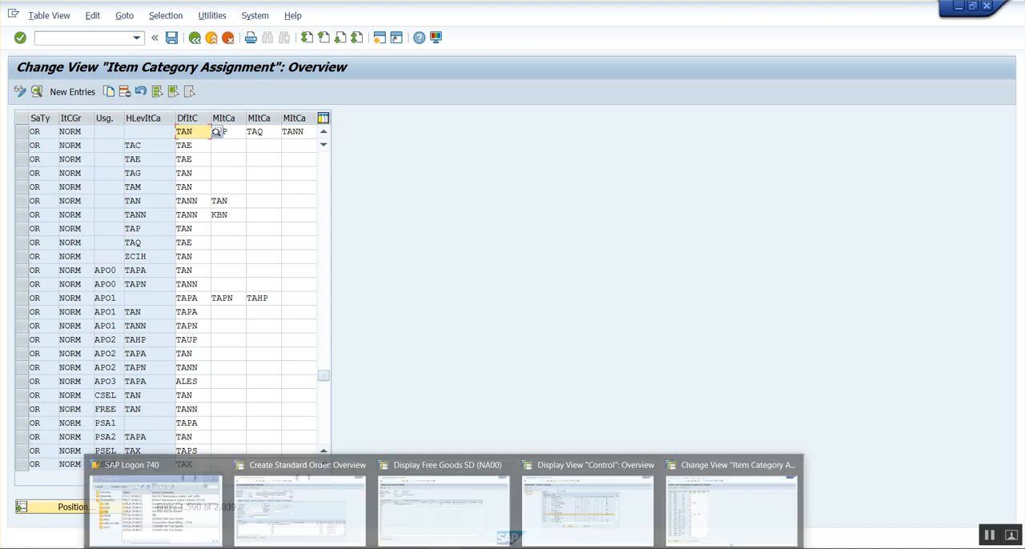
mouse_move(298, 500)
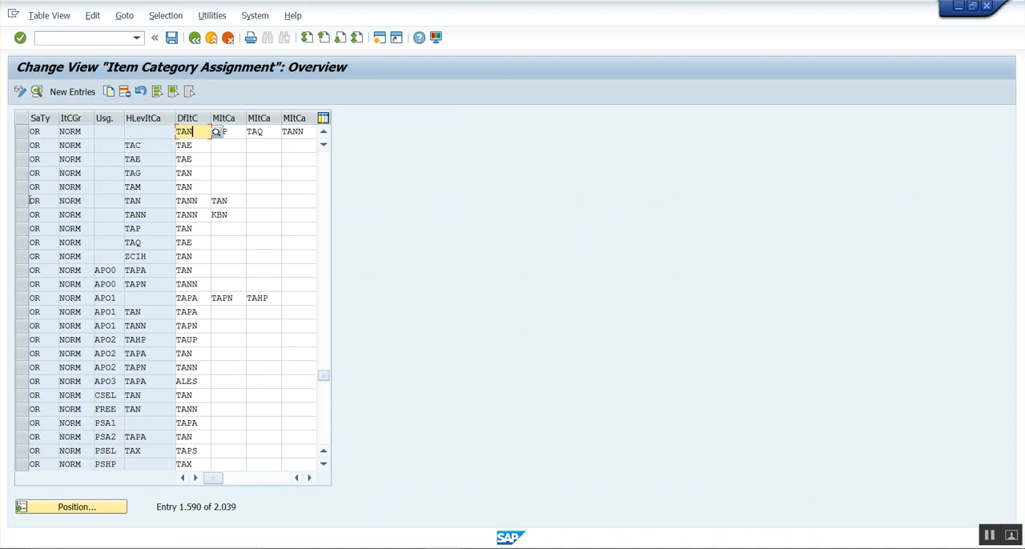
Select the OR/NORM assignment with higher-level item category TAN and blank usage, and check its default item category.
click(22, 201)
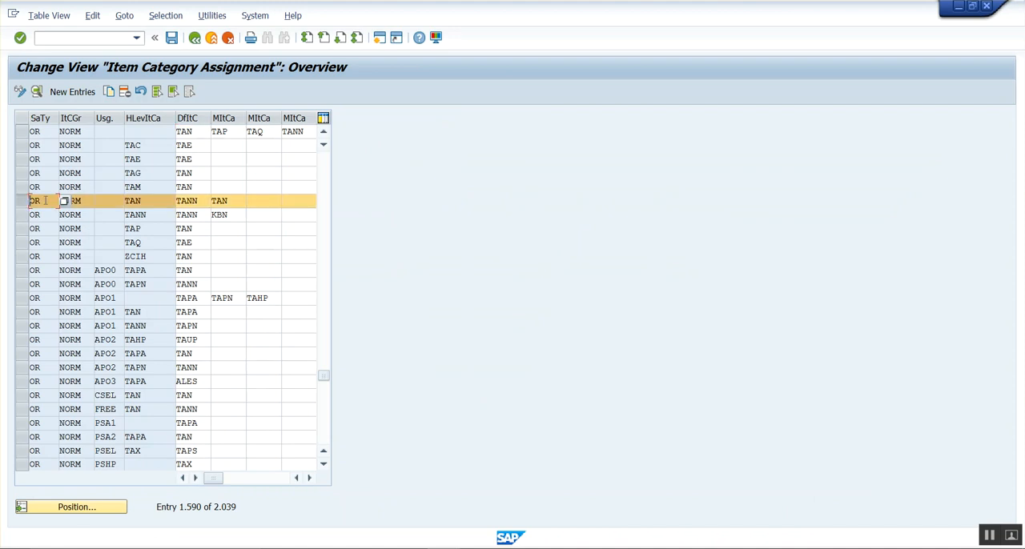
click(88, 201)
click(144, 203)
click(202, 201)
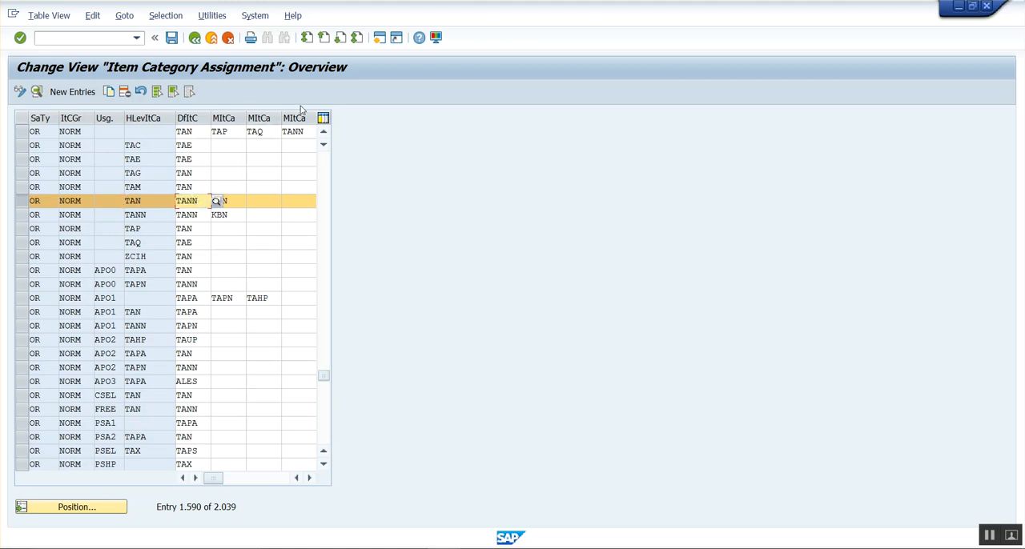
Start sales order creation (VA01) in a new session with order type OR, sales organization 1000, distribution channel 10 and division 10.
click(377, 42)
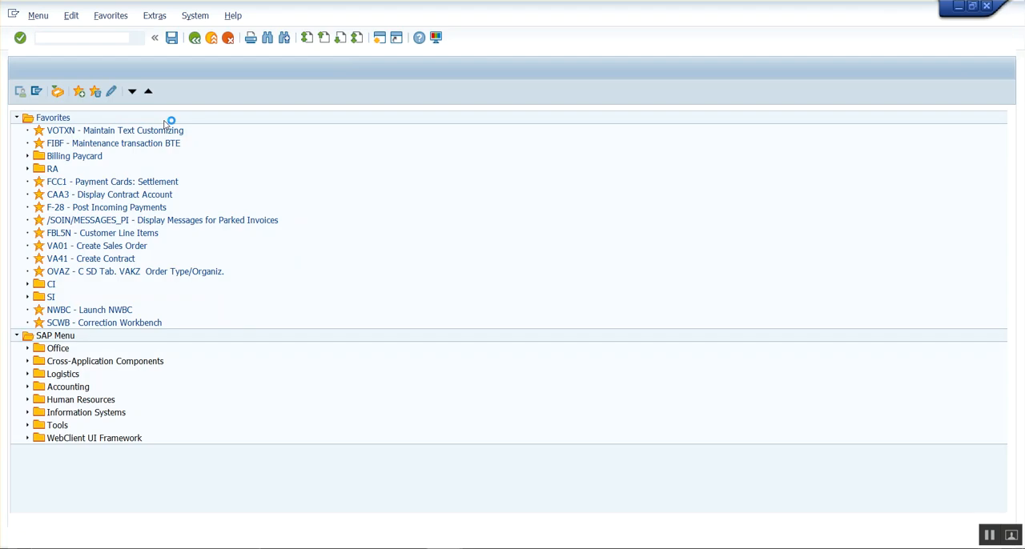
text(va01)
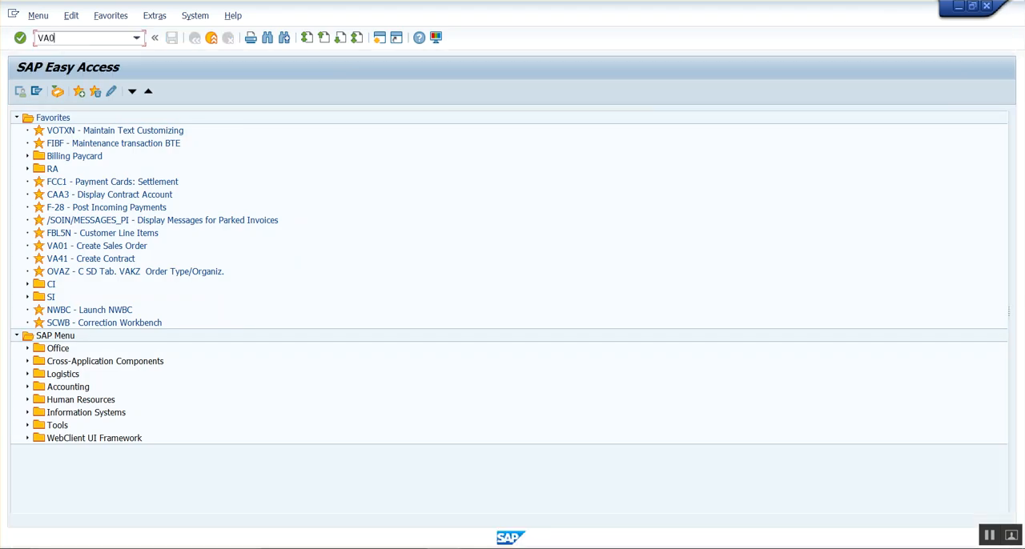
key(Return)
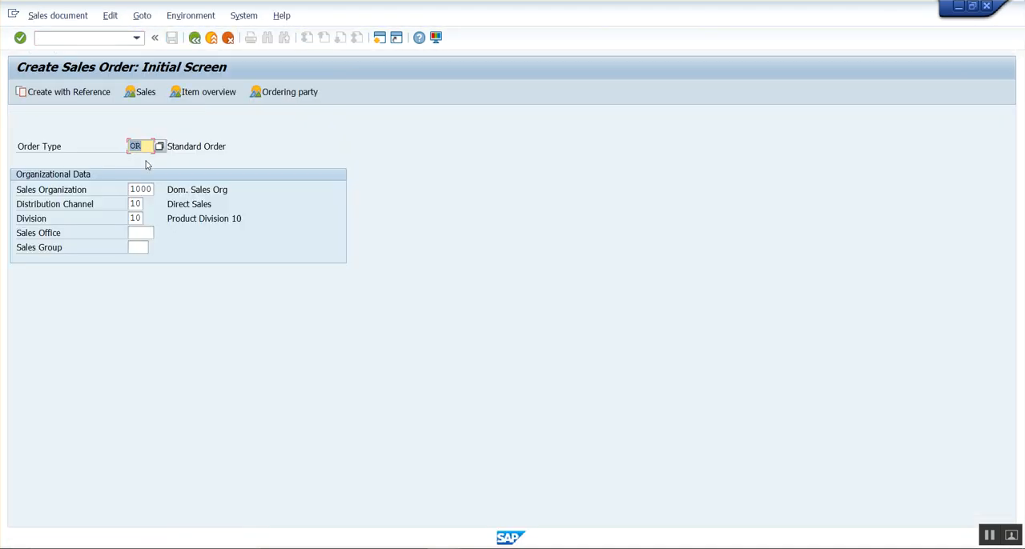
key(Return)
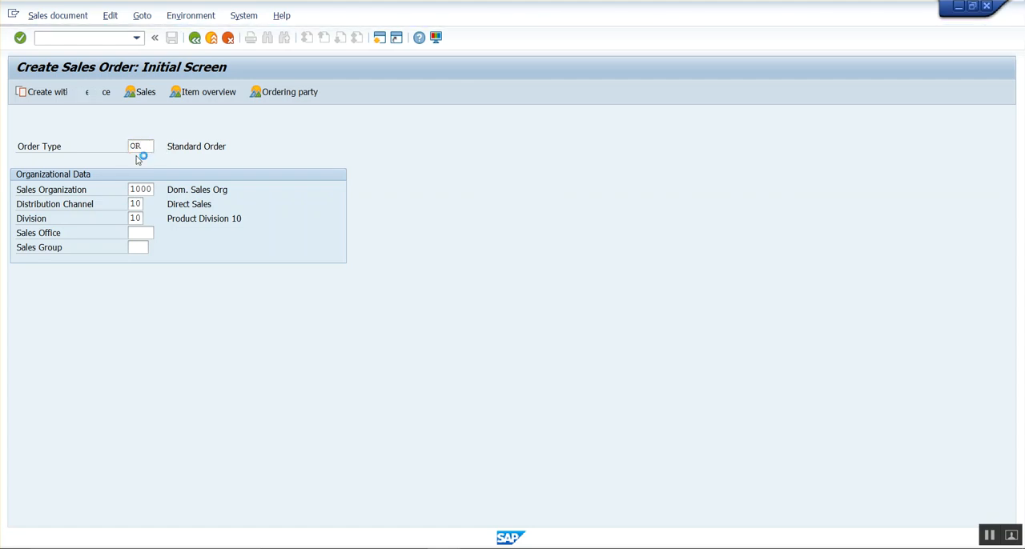
Fill in the order header with the sold-to customer number and the customer's purchase order number, both from earlier entries.
key(space)
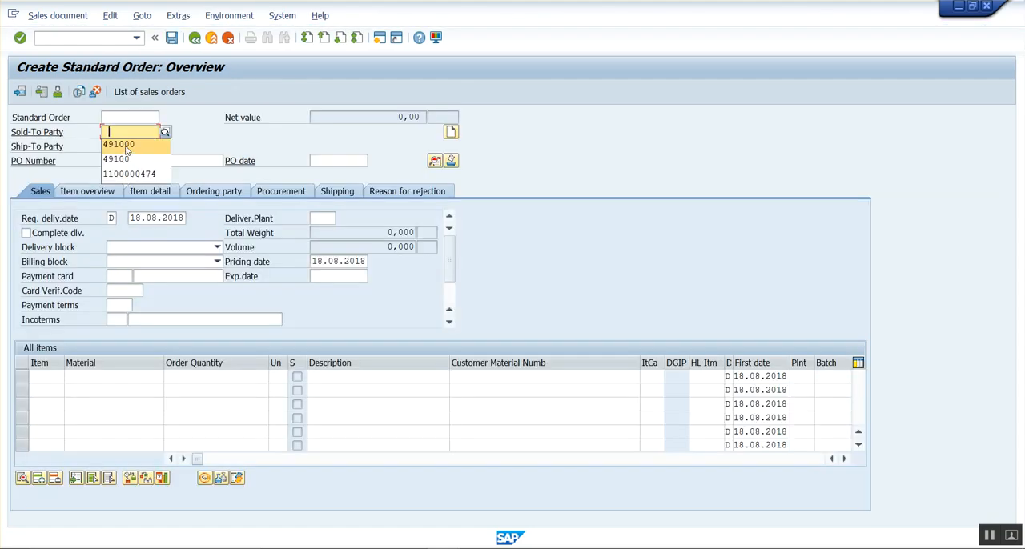
click(126, 150)
click(126, 161)
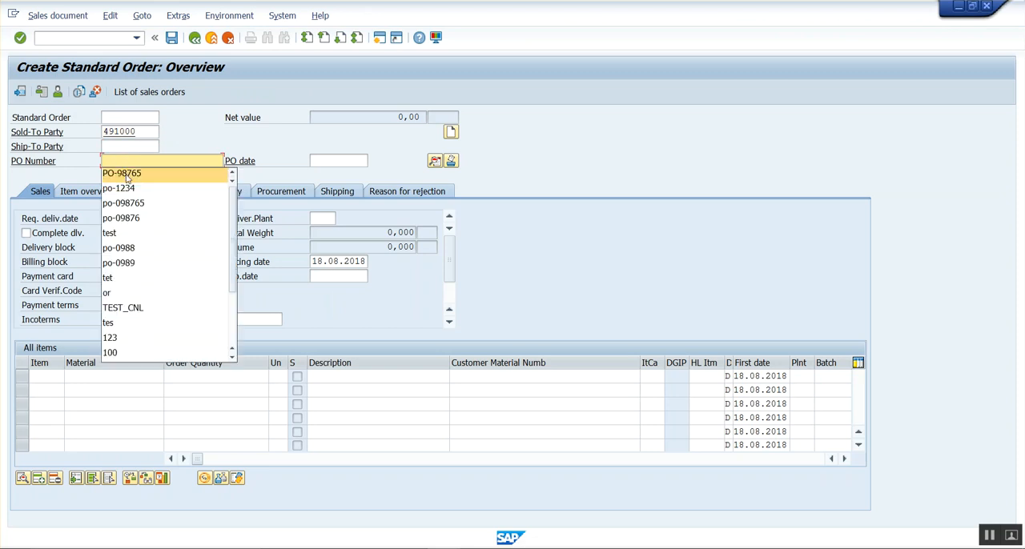
click(126, 175)
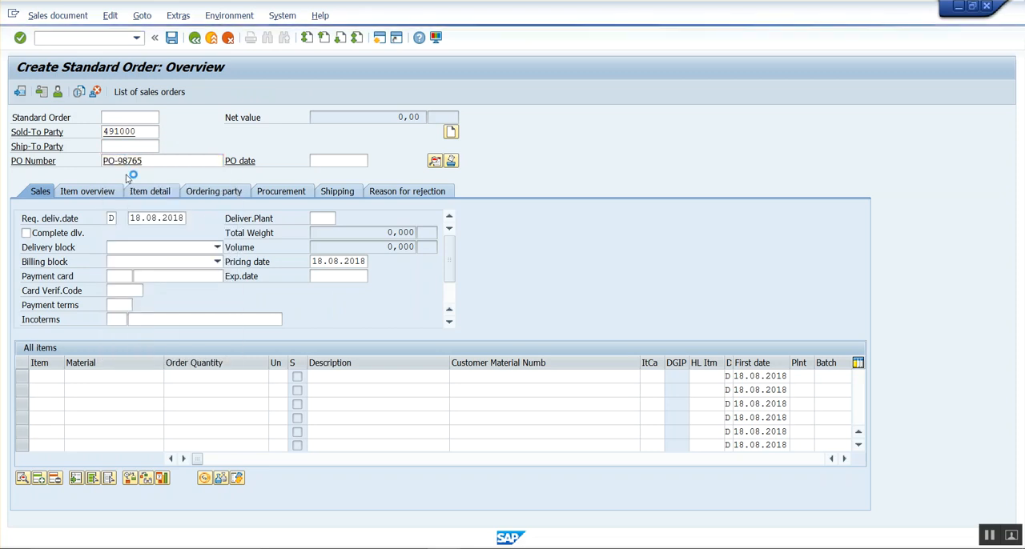
Enter material H12 with an order quantity of 5 as the first order item.
click(107, 376)
click(80, 389)
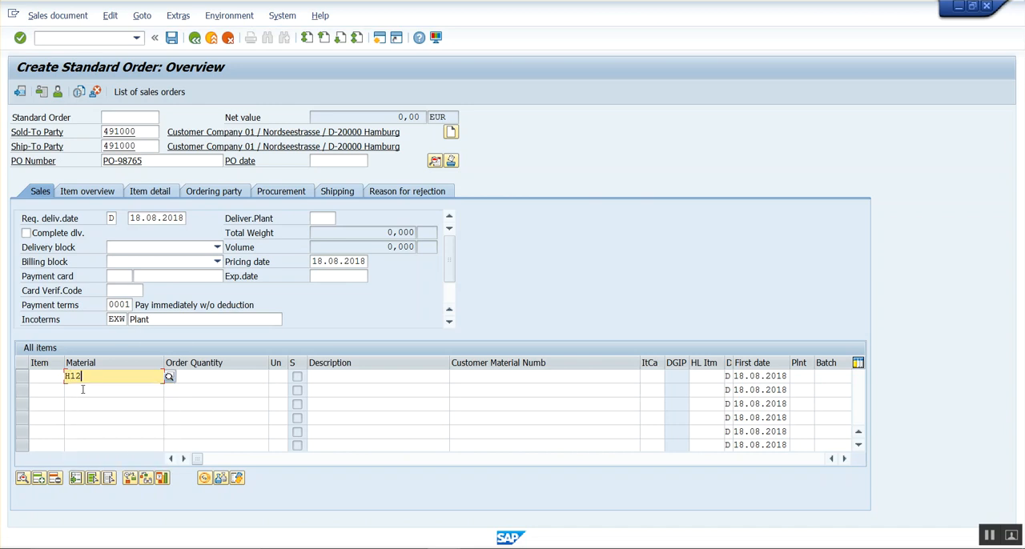
click(246, 373)
text(5)
key(Return)
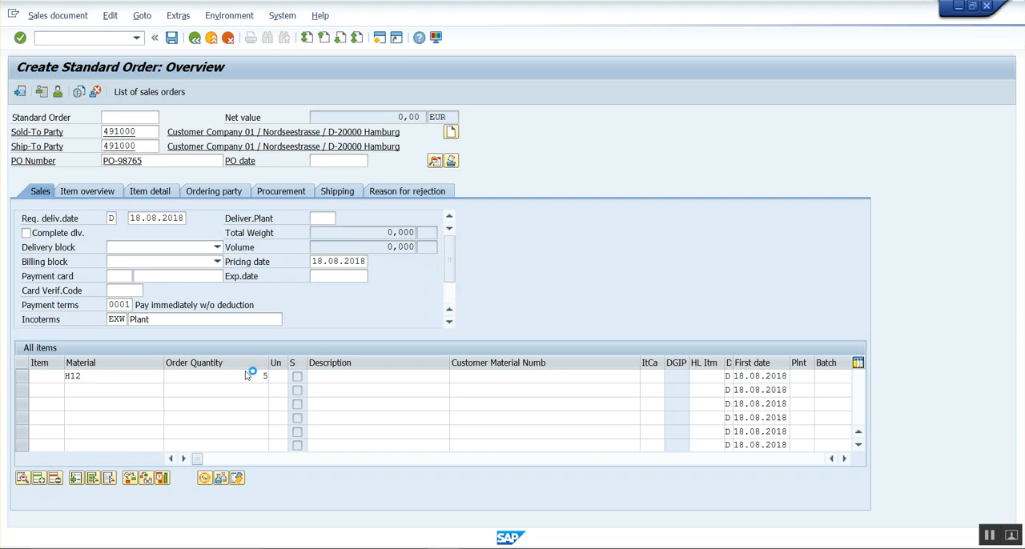
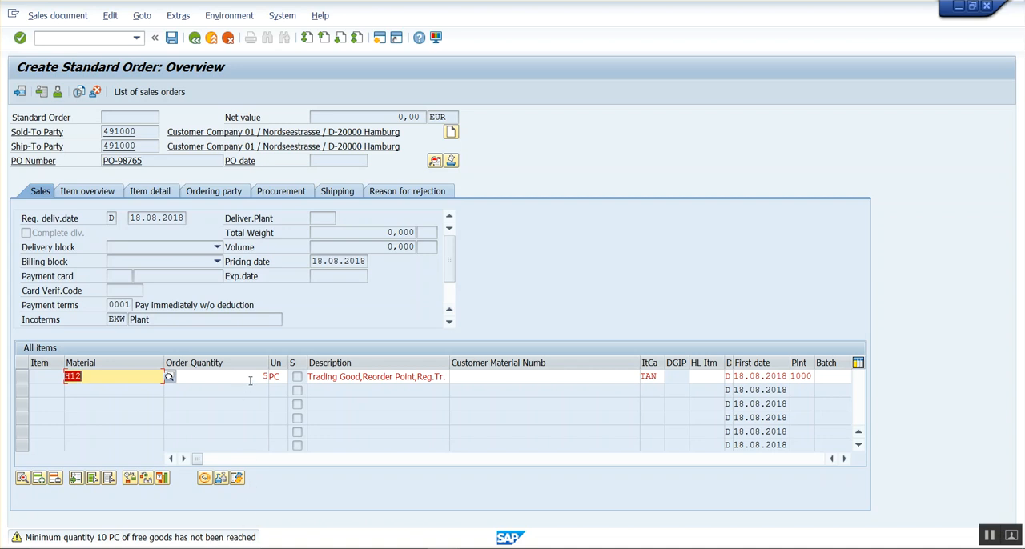
Check the minimum quantity of material H12 in the free goods record and read the field's help text.
click(249, 381)
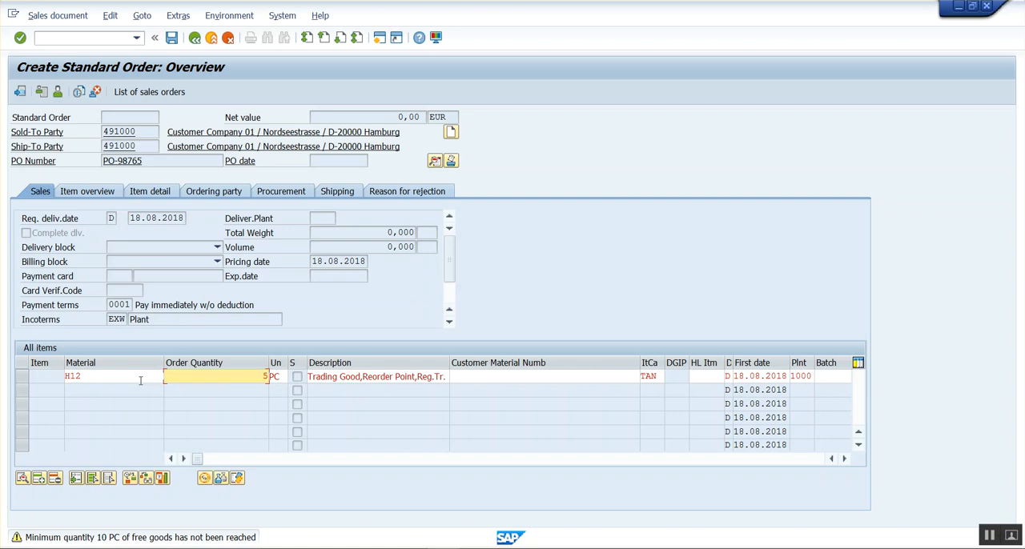
click(140, 382)
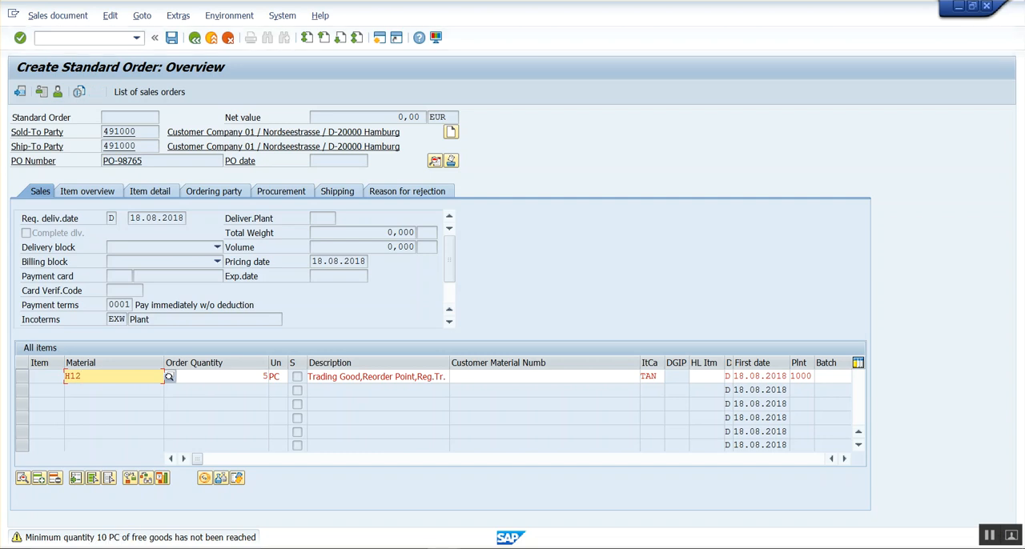
click(378, 515)
right_click(393, 213)
click(414, 221)
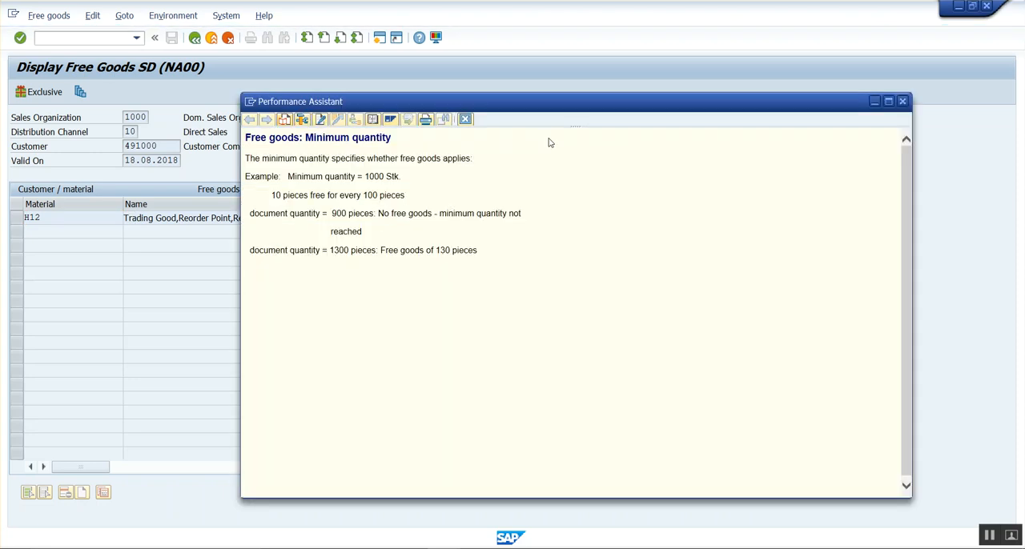
click(465, 118)
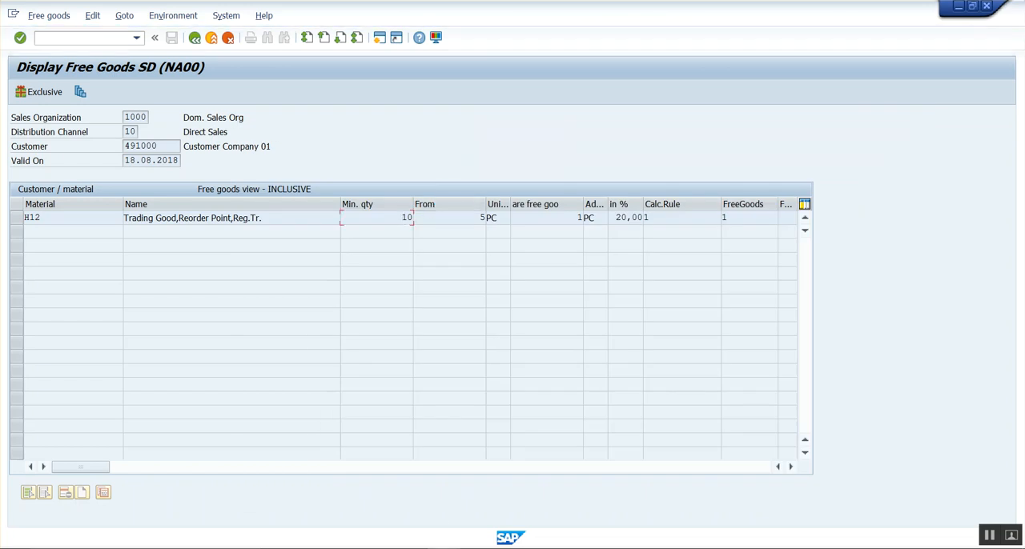
Return to the sales order and set the H12 item's order quantity to 20, accepting the warnings.
click(445, 548)
click(784, 497)
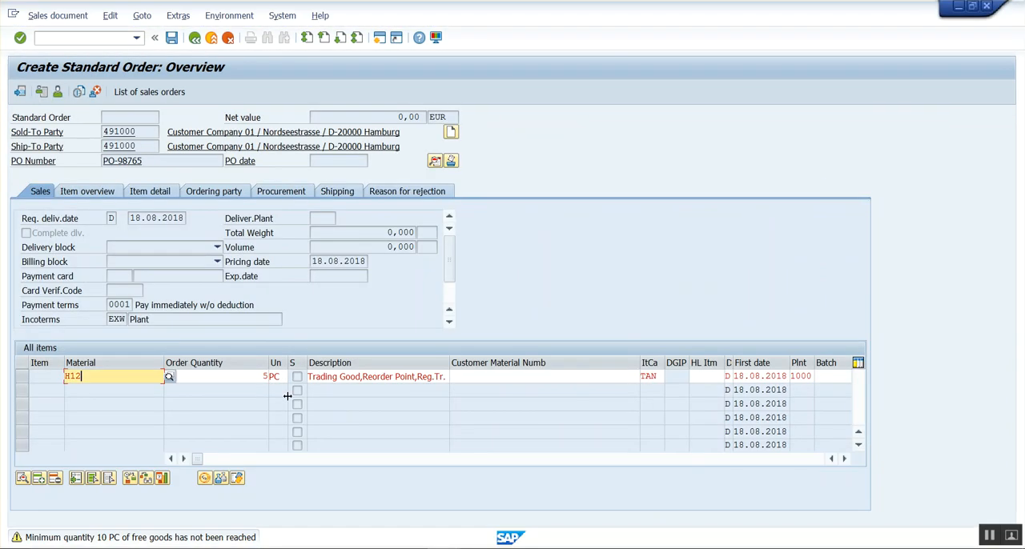
drag(260, 377, 298, 376)
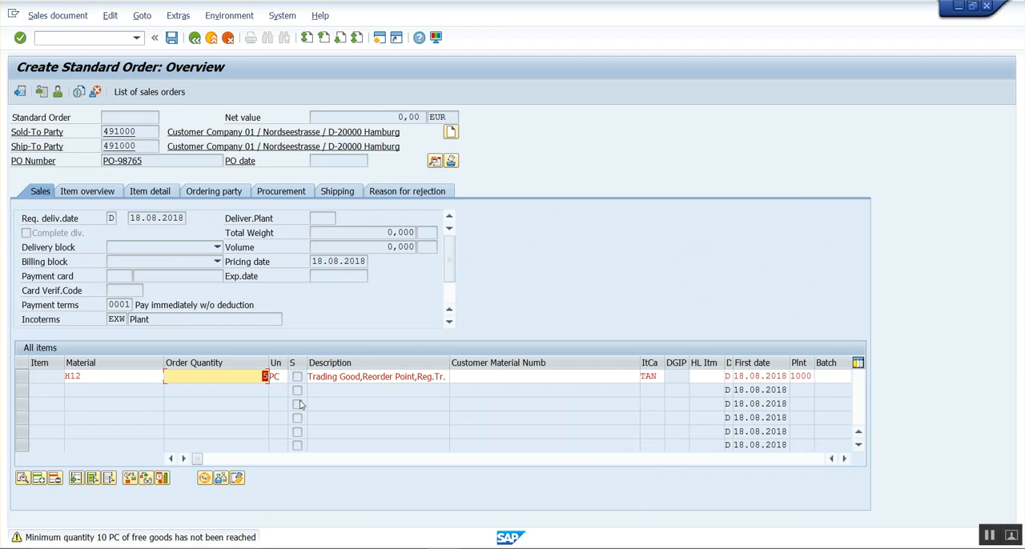
text(20)
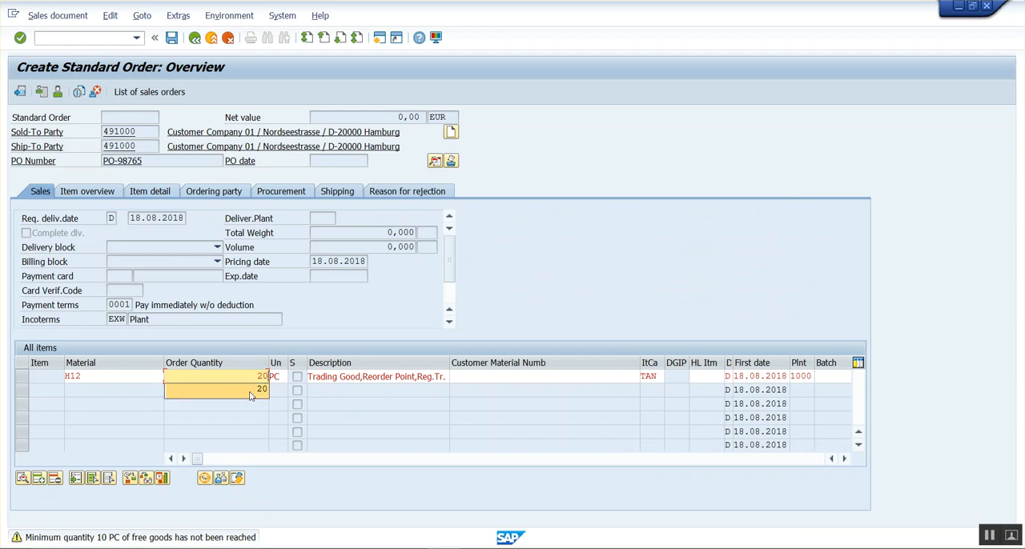
click(216, 365)
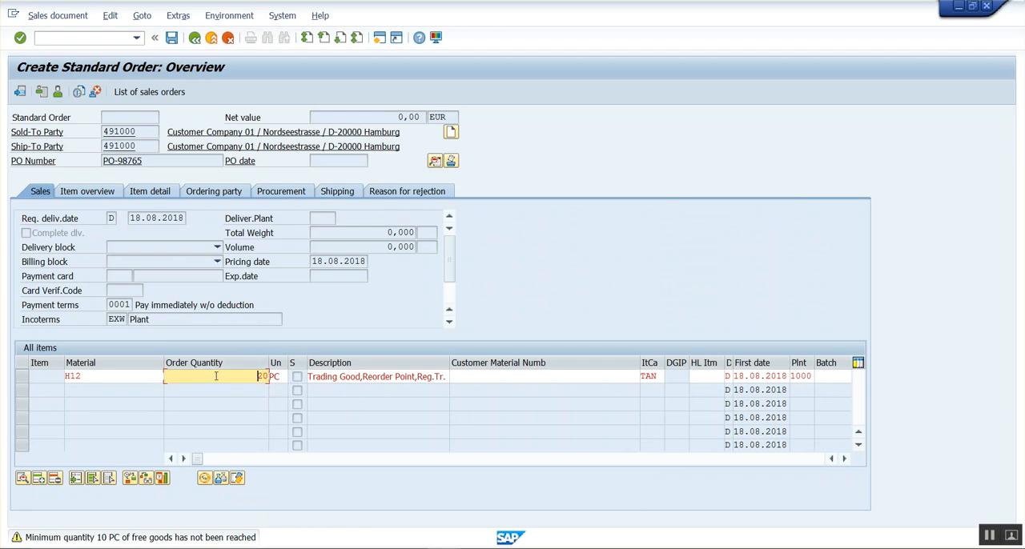
key(Return)
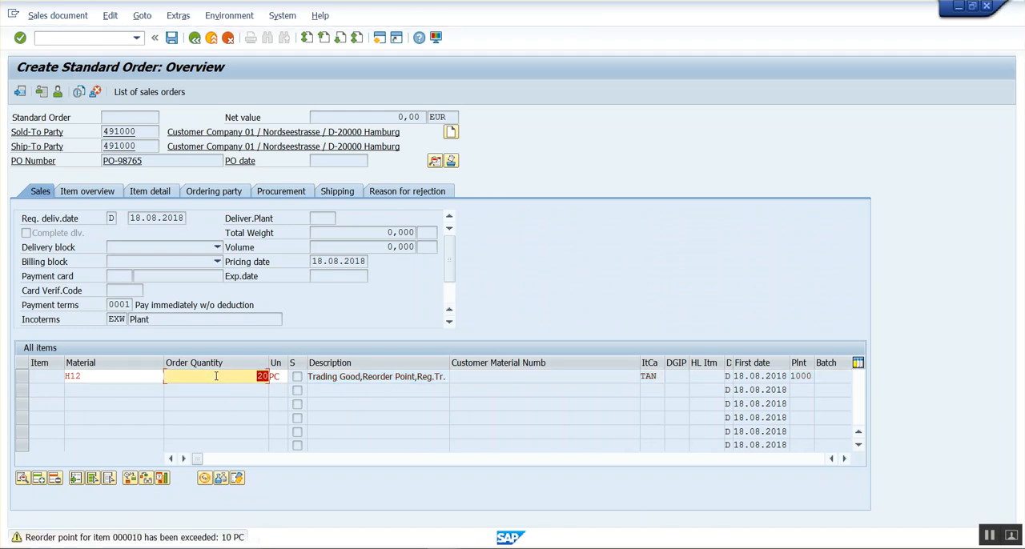
key(Return)
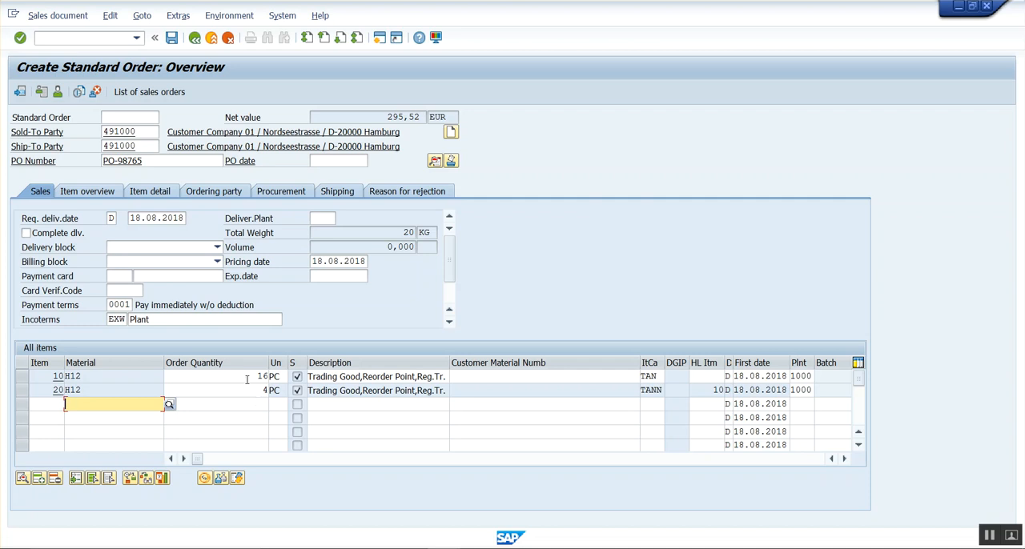
Compare the order quantities of items 10 and 20 with the inclusive free goods example in the Notepad notes.
click(247, 380)
click(248, 391)
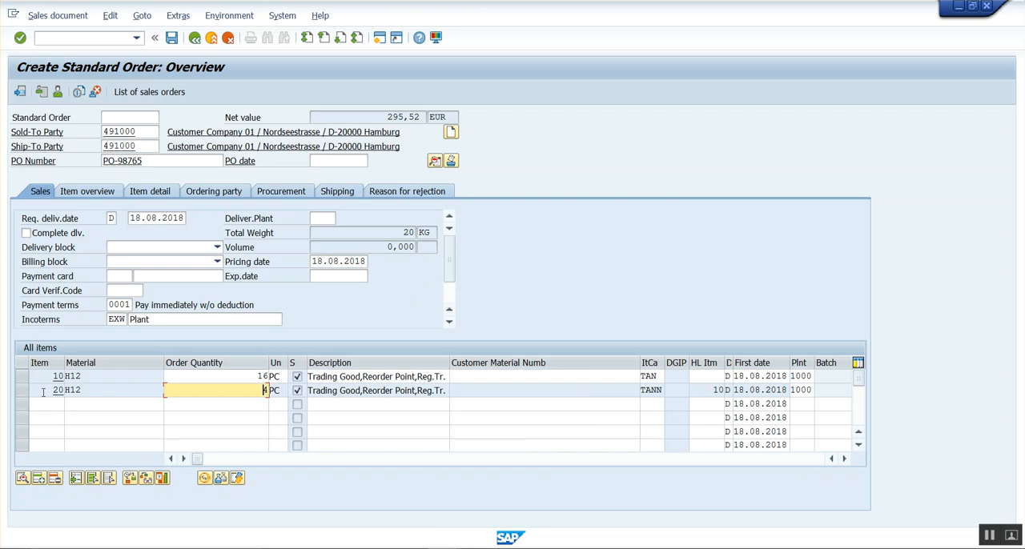
click(23, 378)
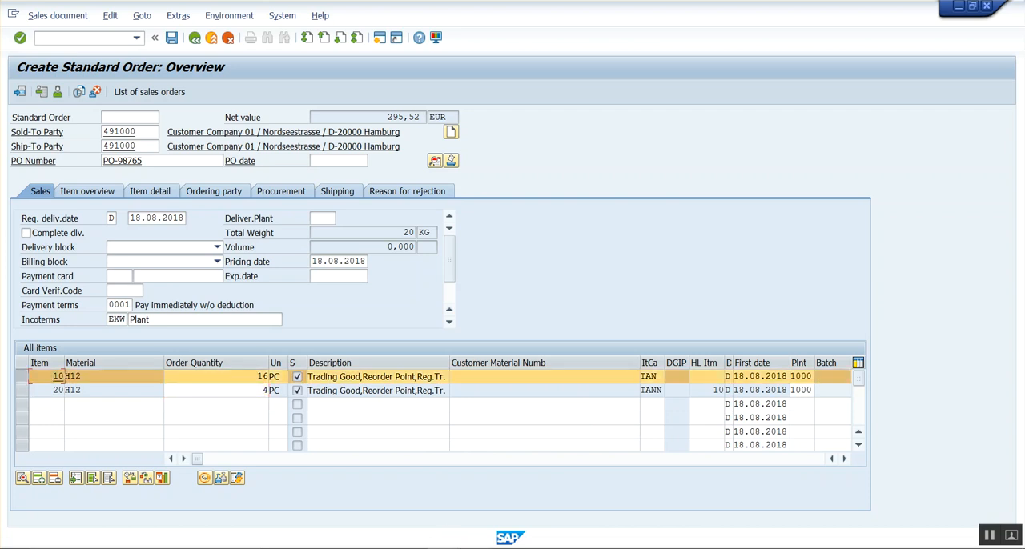
key(alt+Tab)
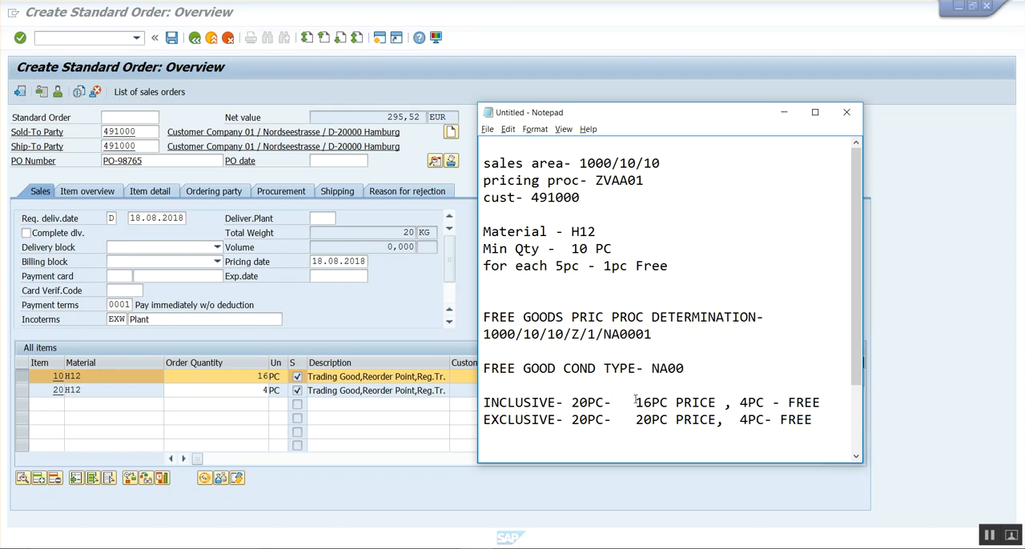
drag(635, 402, 716, 403)
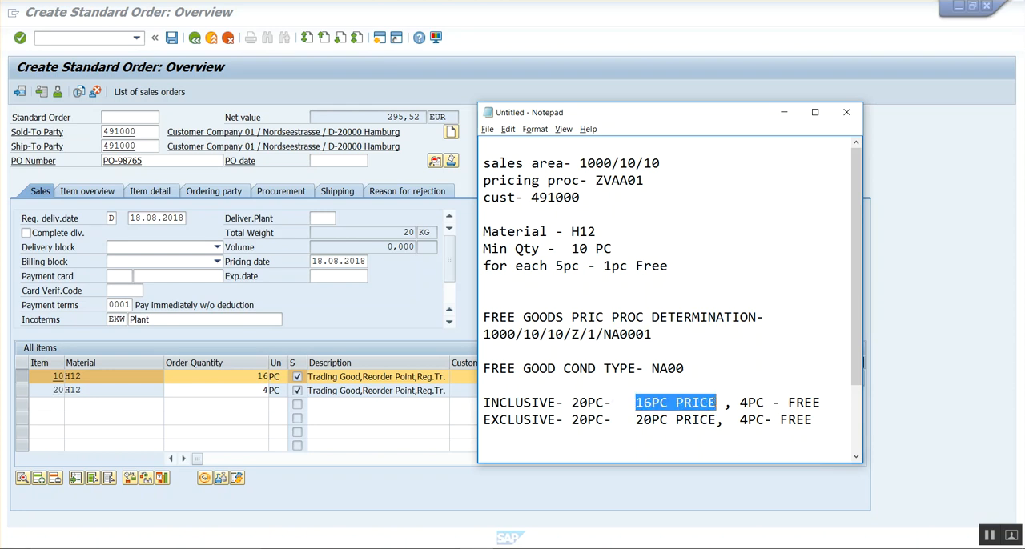
click(717, 403)
click(739, 403)
click(405, 418)
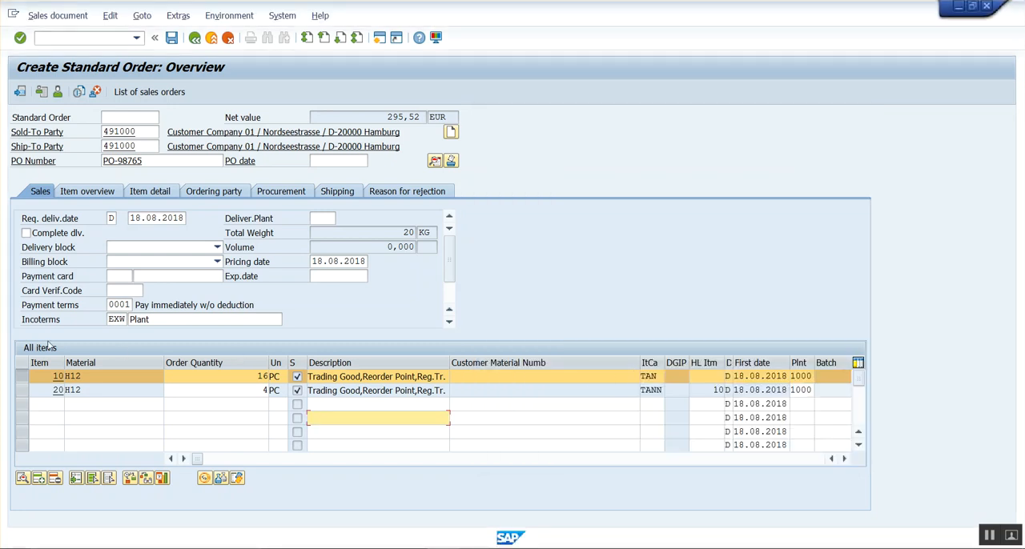
Check item 10's item category, the free item's quantity and its higher-level item reference.
click(24, 378)
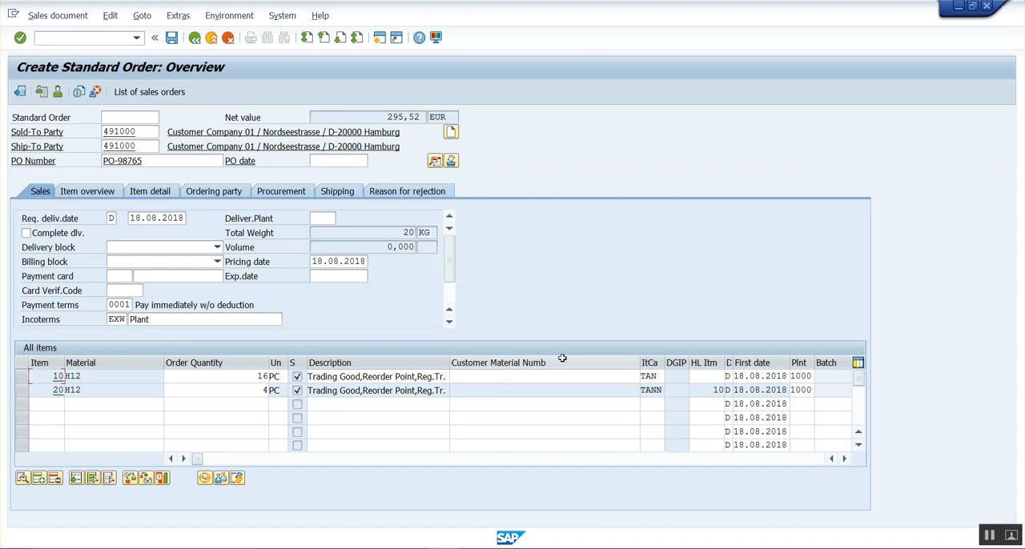
click(658, 377)
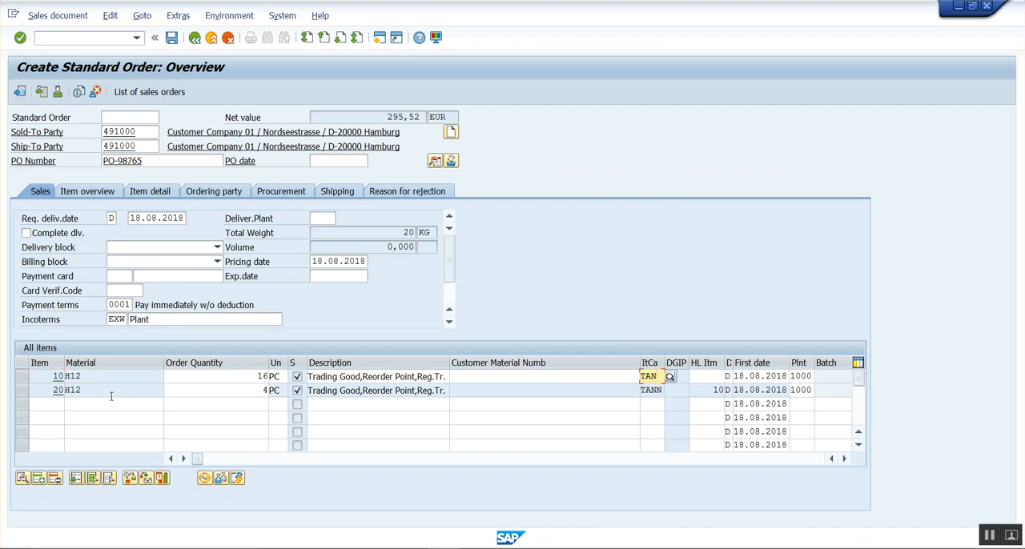
click(234, 392)
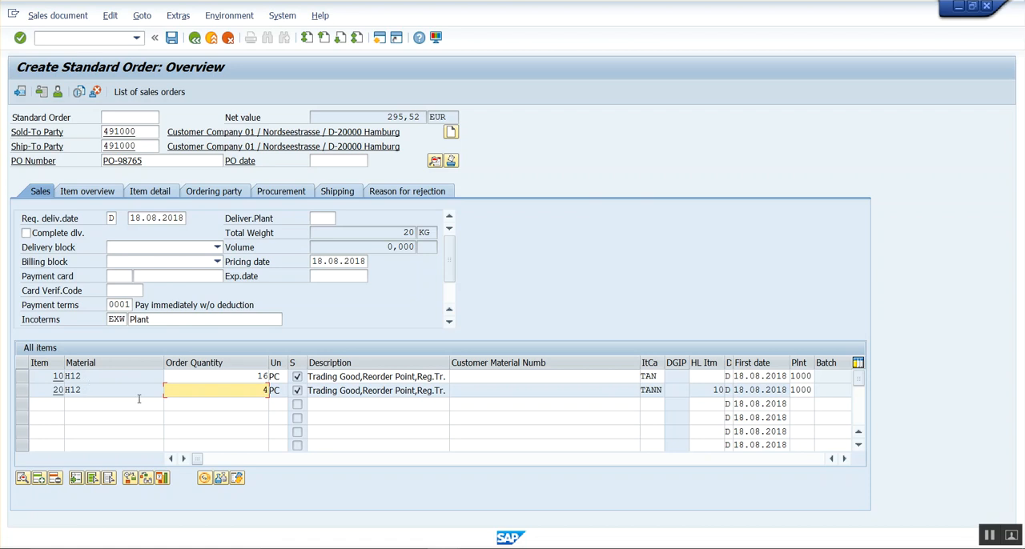
click(713, 390)
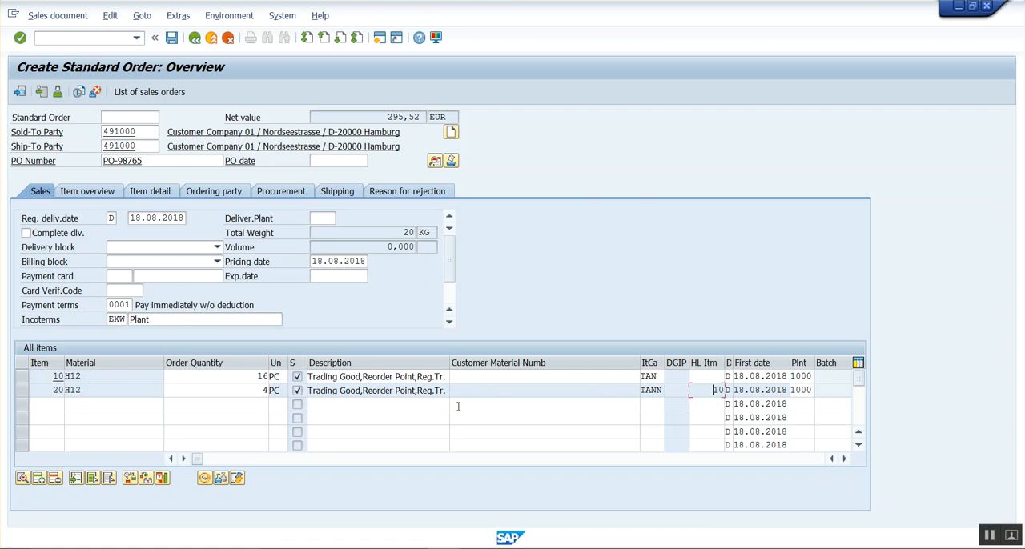
Examine the pricing conditions and net value of item 10, and return to the order overview.
double_click(467, 378)
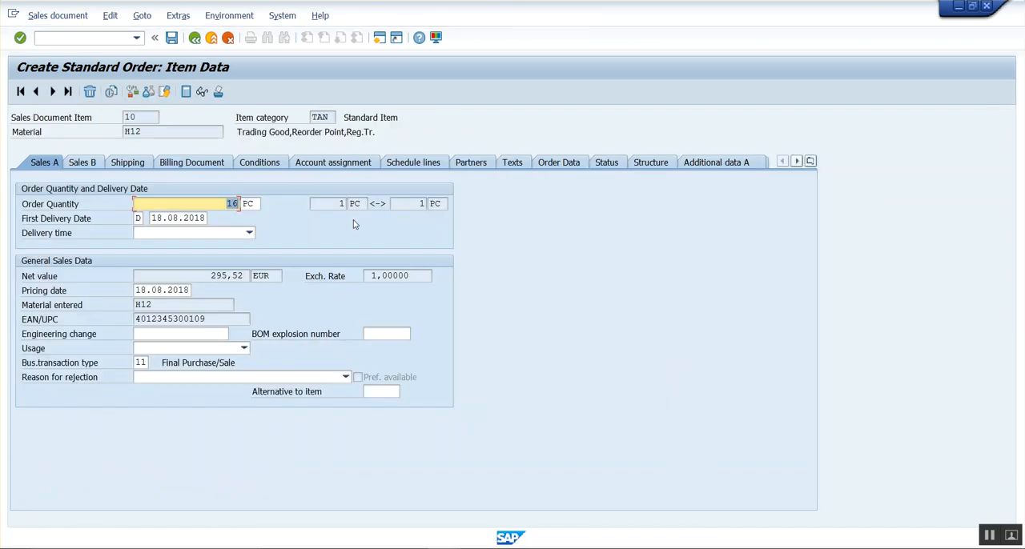
click(269, 165)
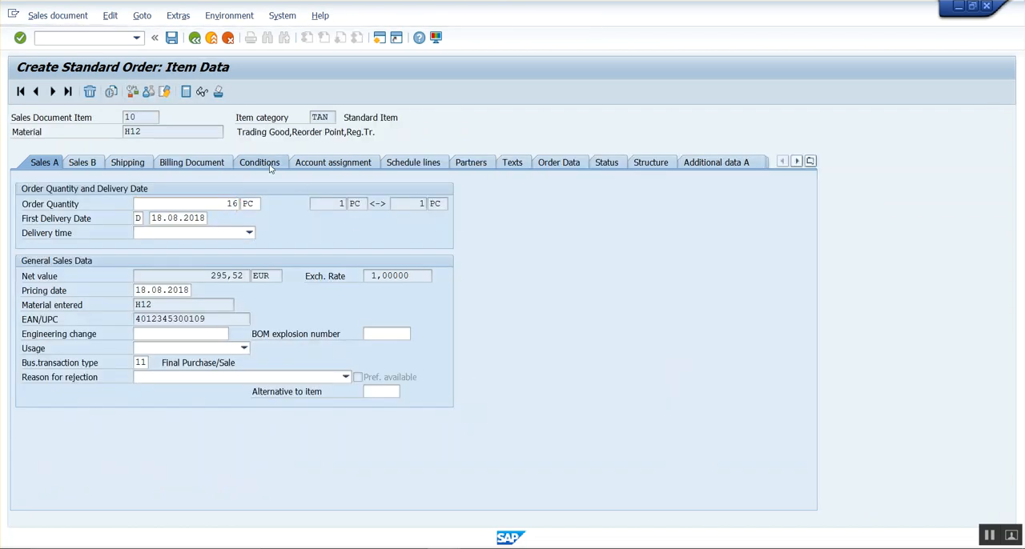
double_click(348, 186)
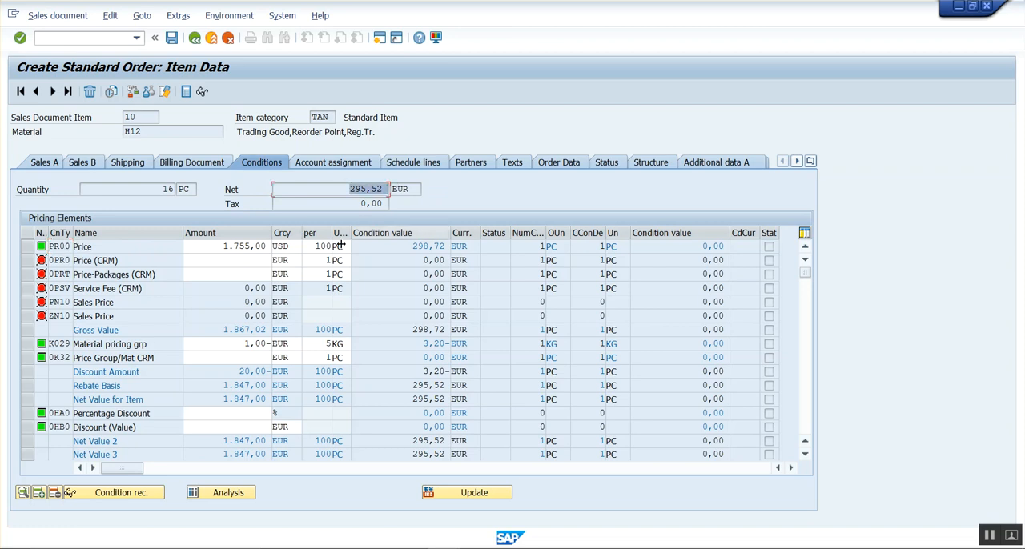
click(193, 39)
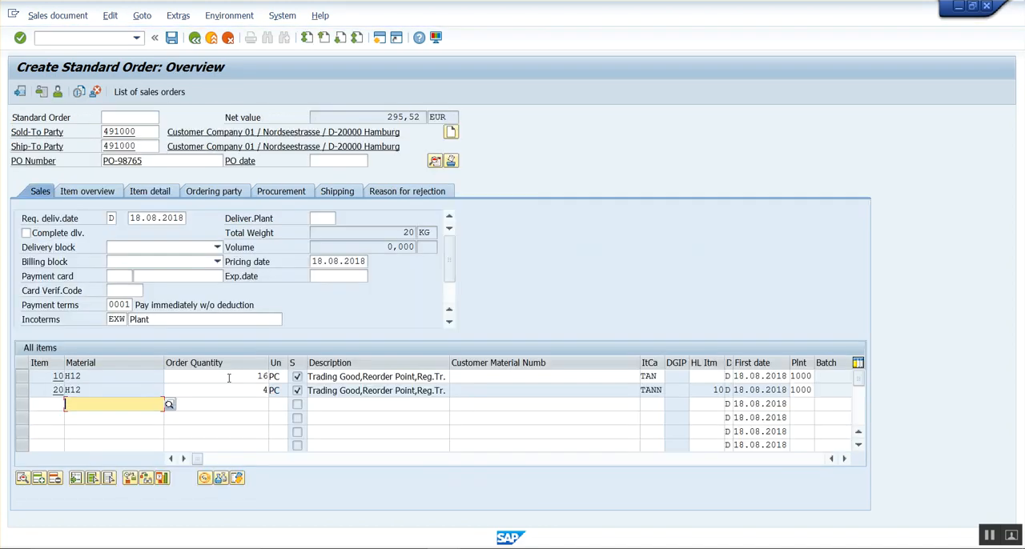
Examine the pricing conditions and net value of free item 20, and return to the order overview.
double_click(225, 391)
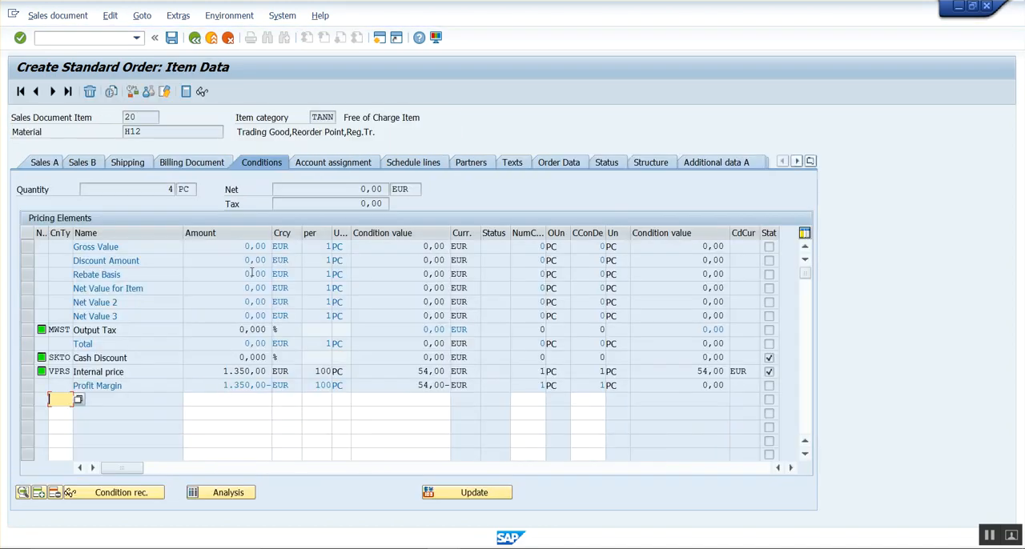
right_click(358, 192)
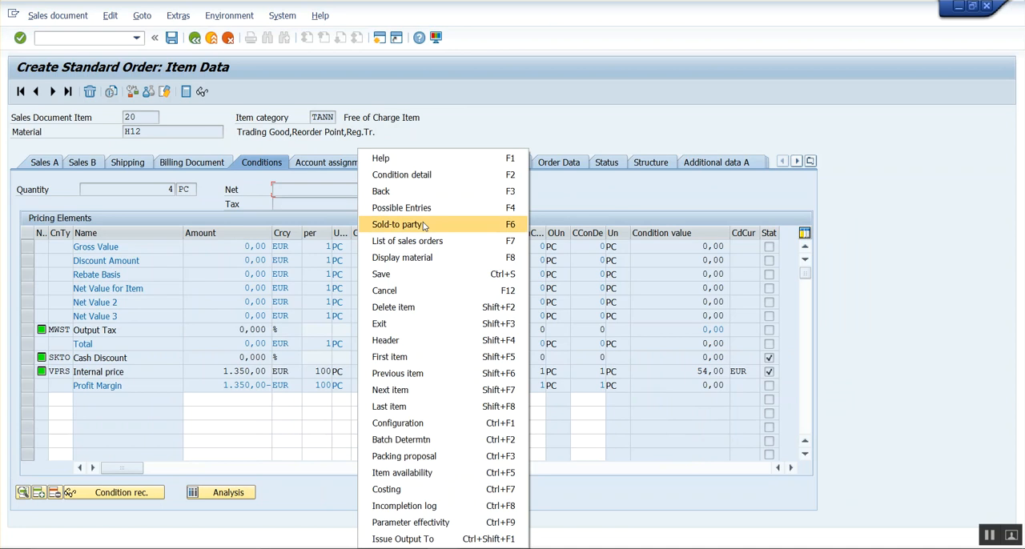
click(642, 335)
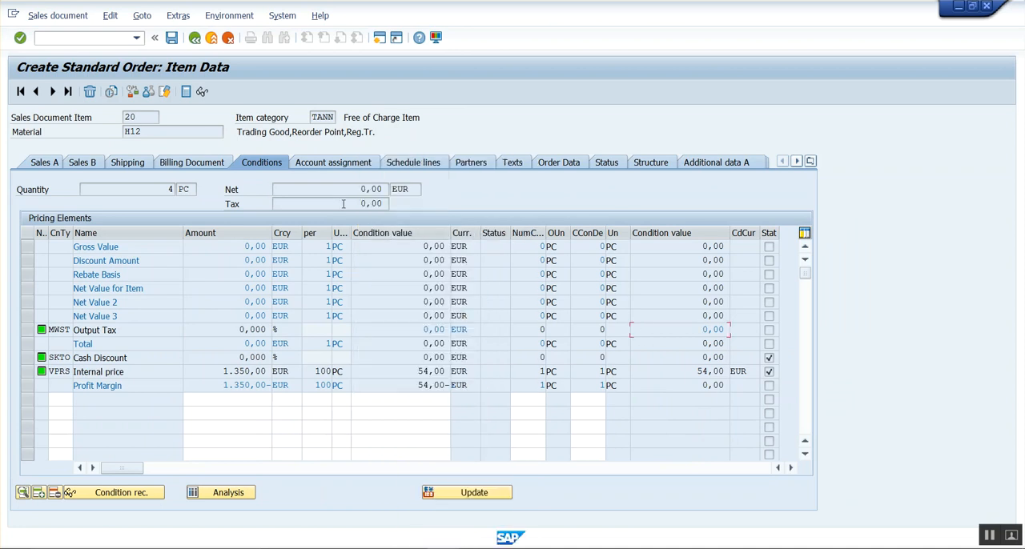
click(195, 39)
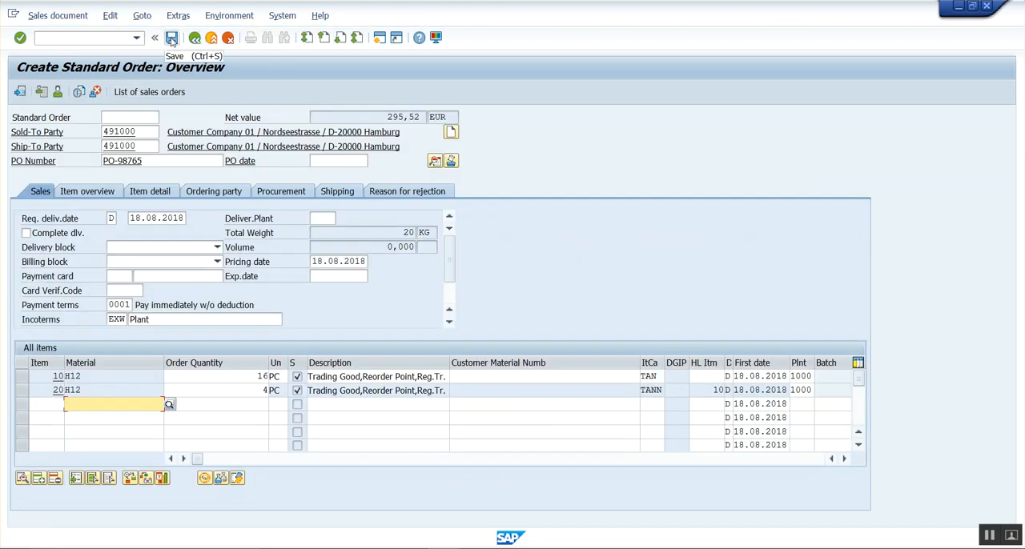
Save the standard order and open the saved document in display mode.
click(171, 38)
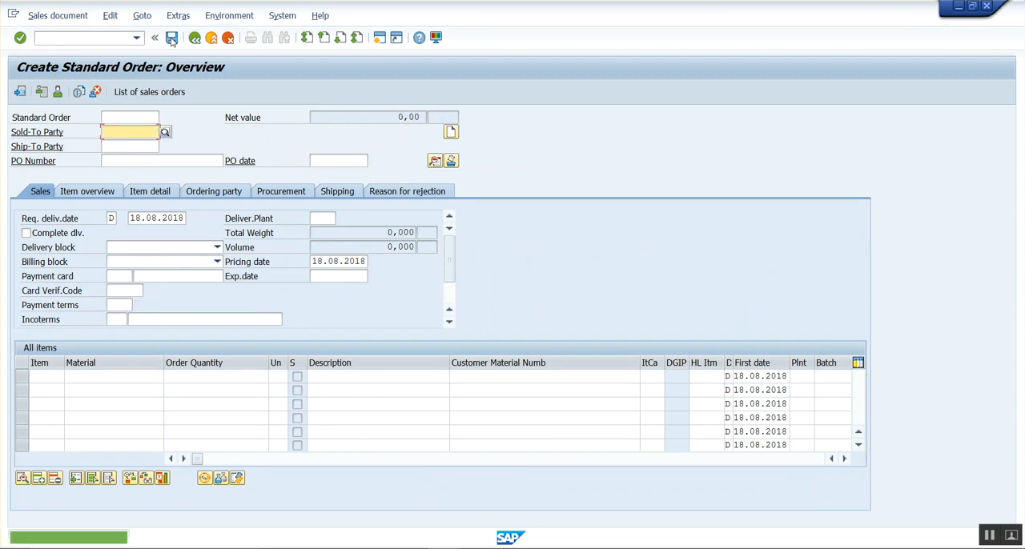
click(70, 18)
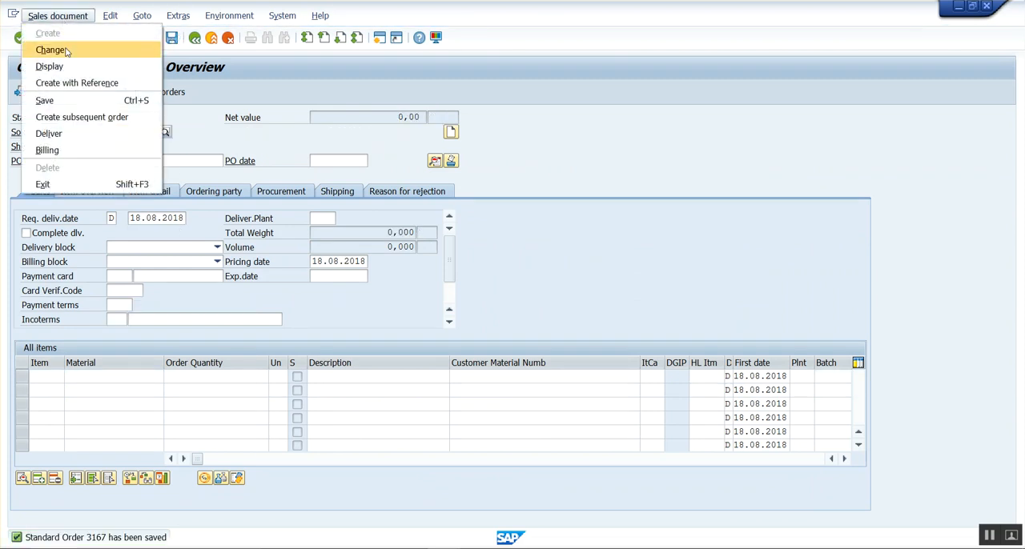
click(67, 67)
key(Return)
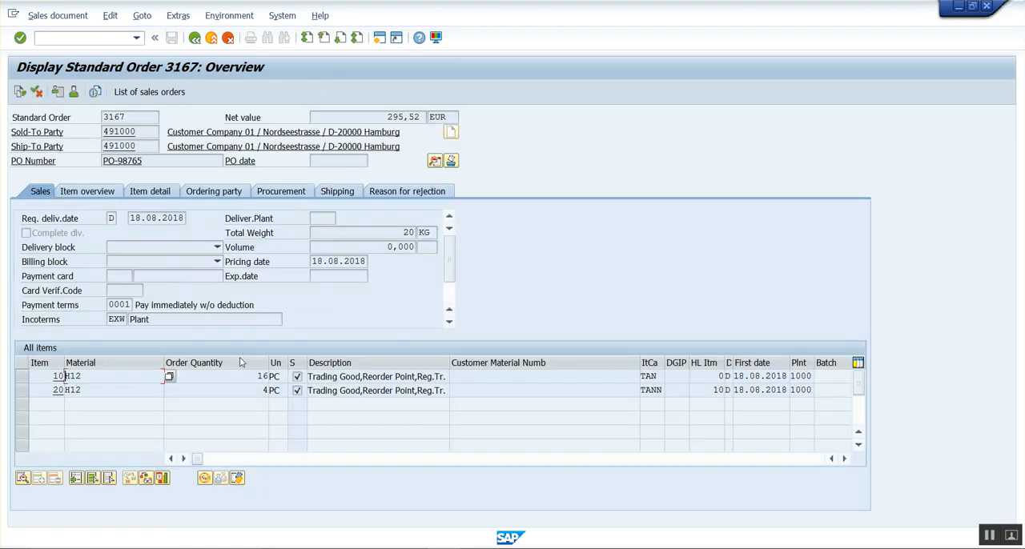
Review both item quantities in the saved order and compare them with the inclusive and exclusive examples in the Notepad notes.
click(237, 376)
click(264, 390)
click(474, 548)
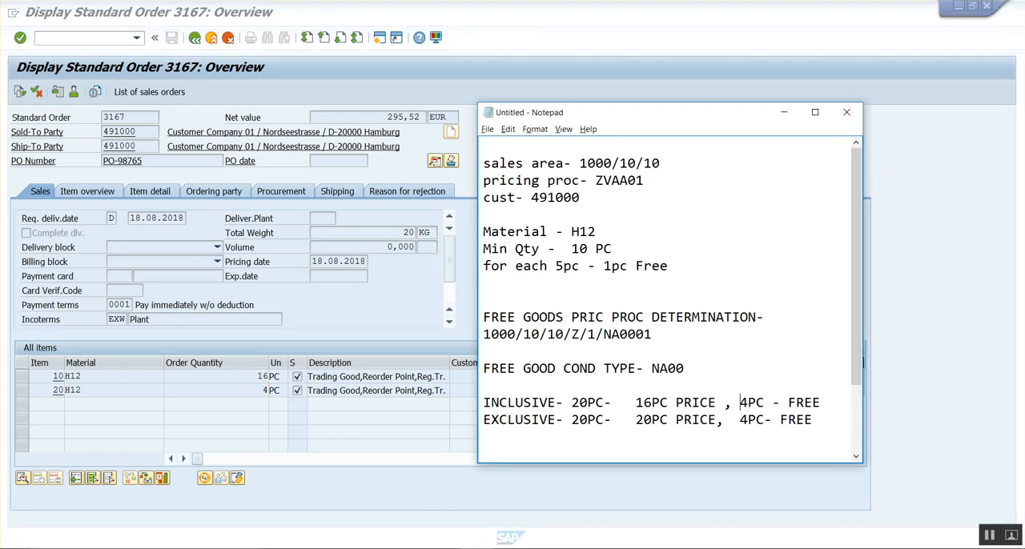
click(564, 401)
click(563, 420)
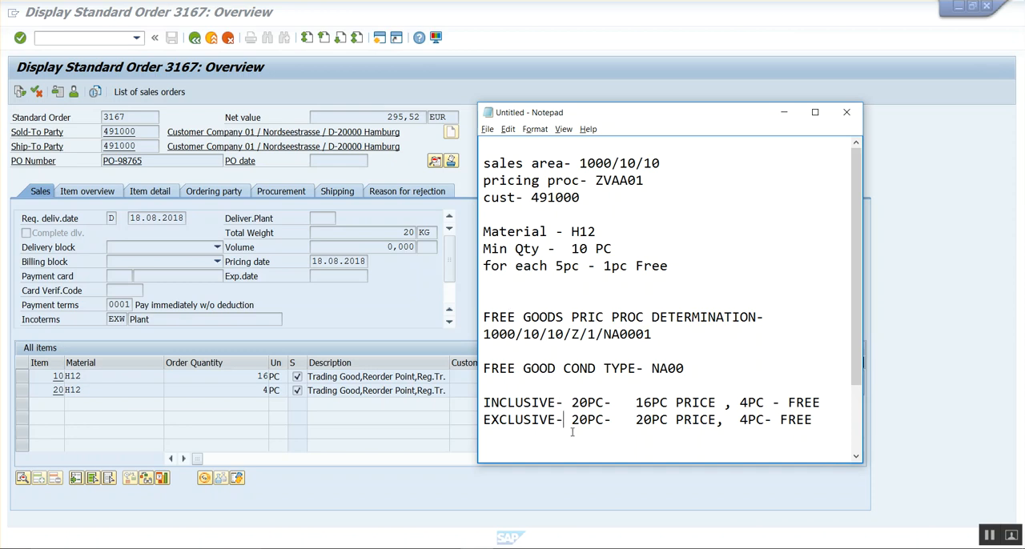